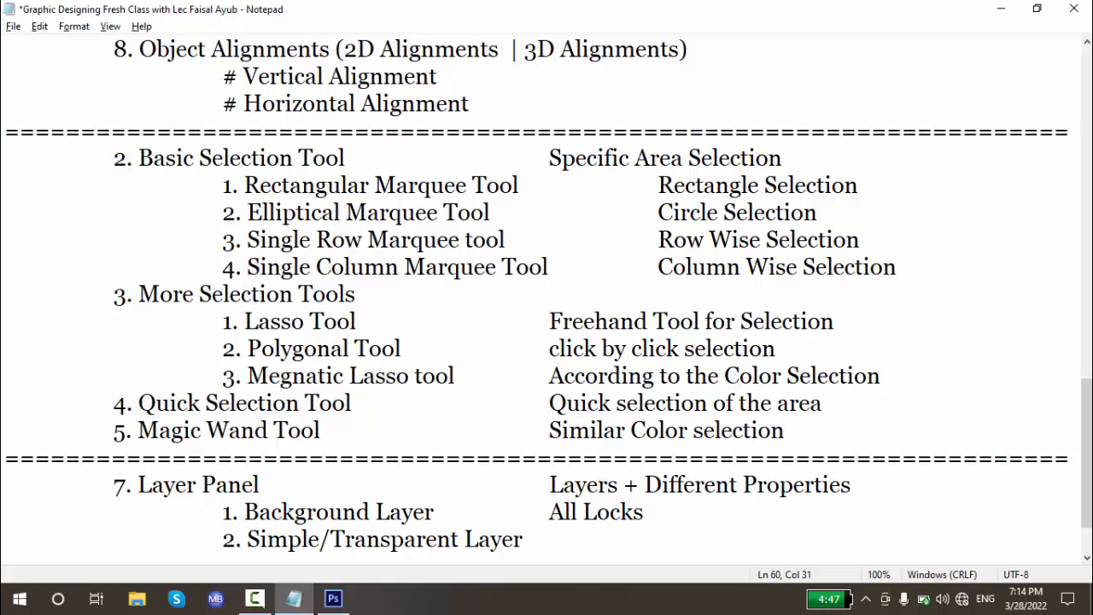
- Describe the Simple/Transparent Layer entry in the class notes as "Full Allow"
type("Full Allow")
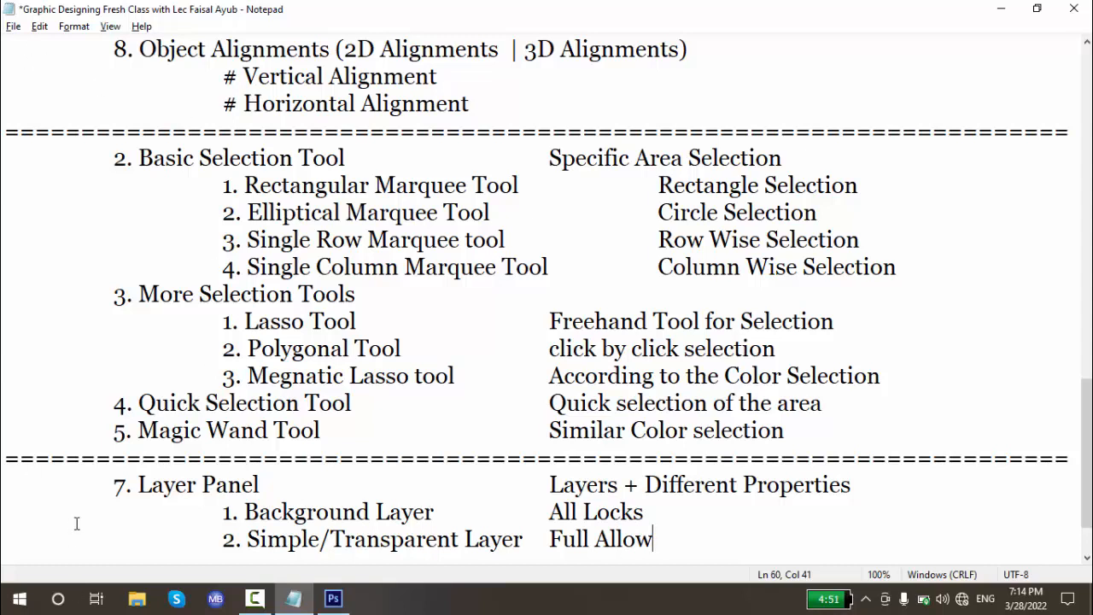
- Go over the Layer Panel topic in the notes, highlighting its heading, its description and the two layer types
left_click_drag(113, 485, 278, 401)
left_click(146, 422)
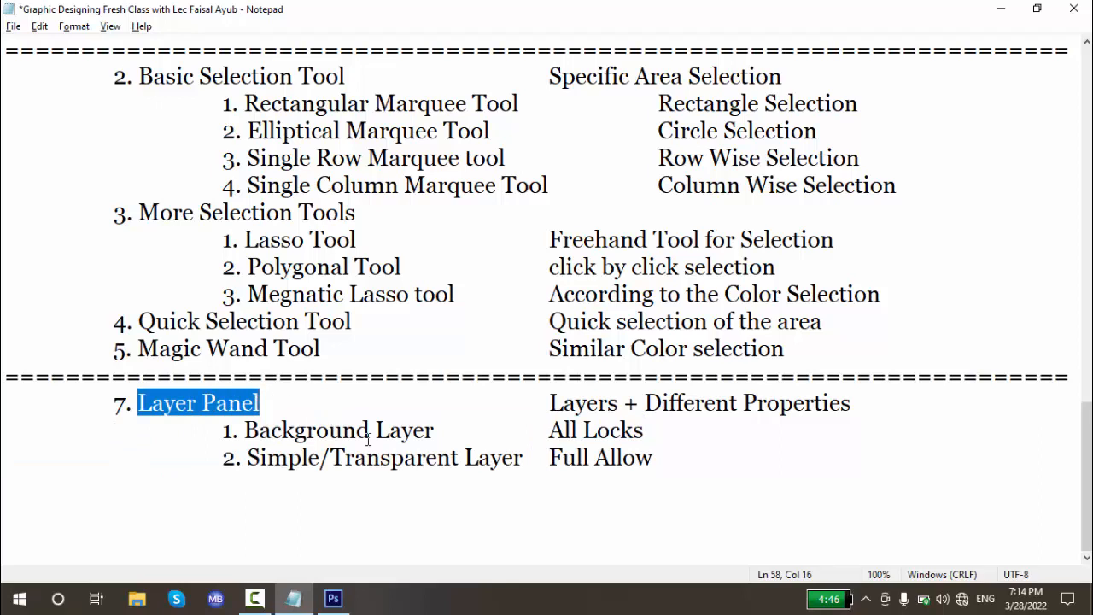
left_click_drag(671, 469, 233, 430)
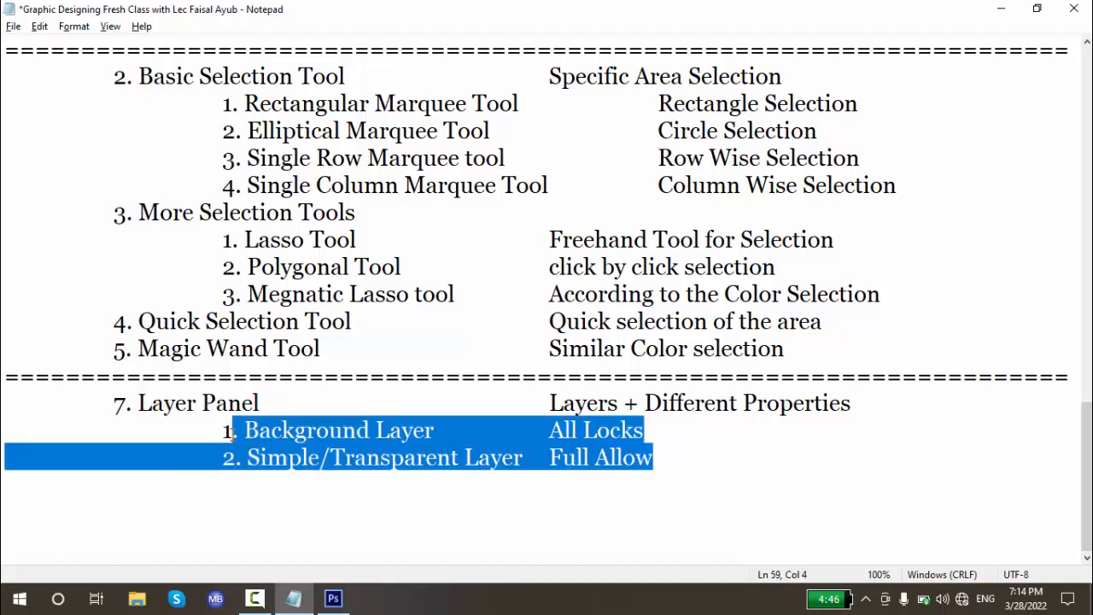
left_click(233, 430)
left_click_drag(140, 401, 260, 401)
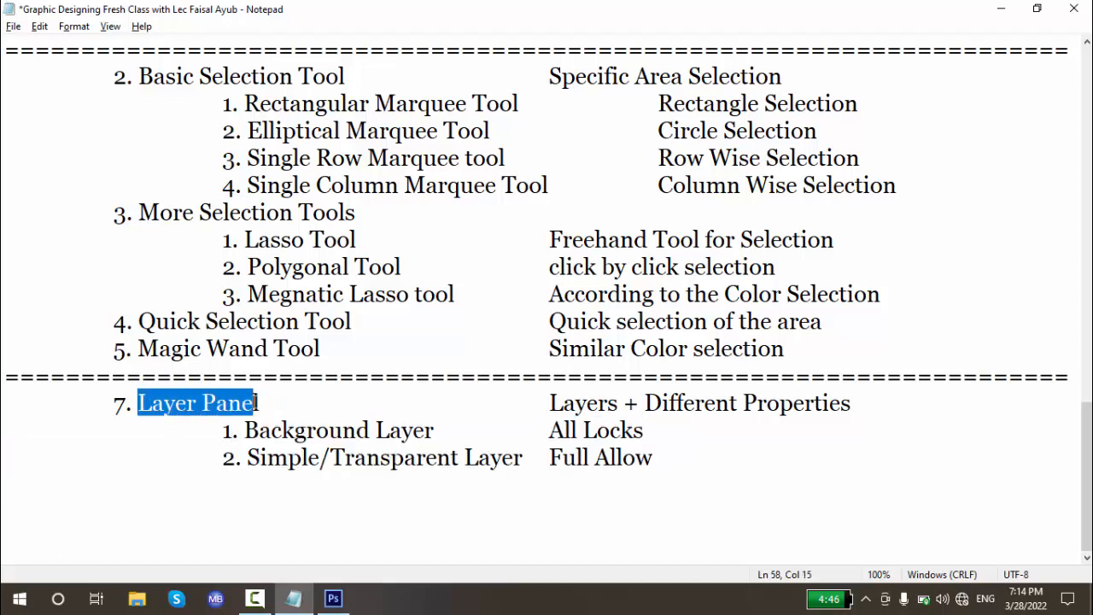
left_click_drag(661, 405, 823, 403)
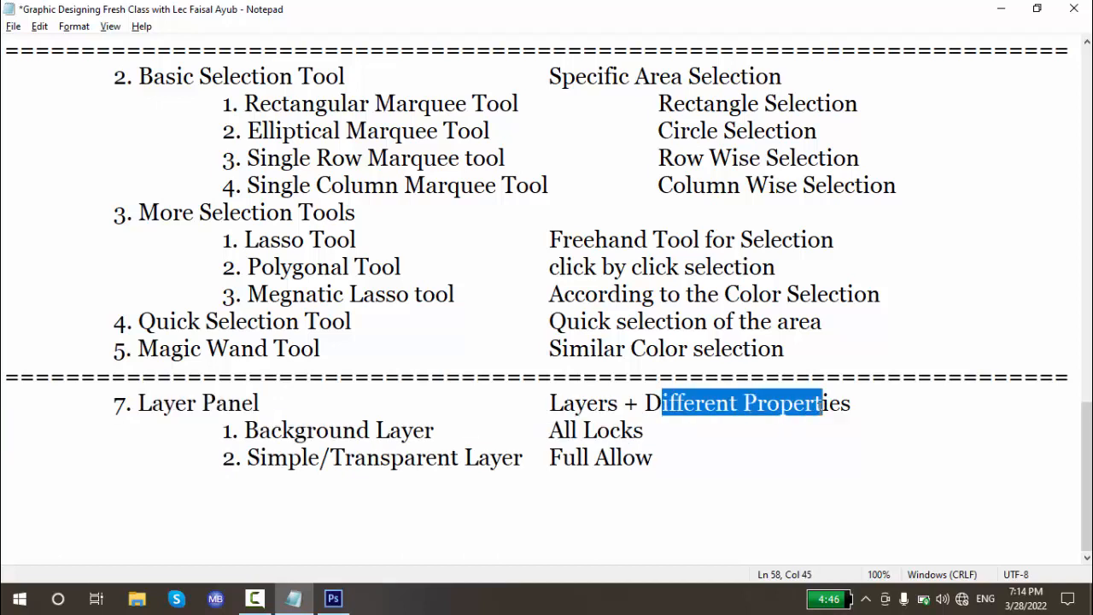
left_click(822, 403)
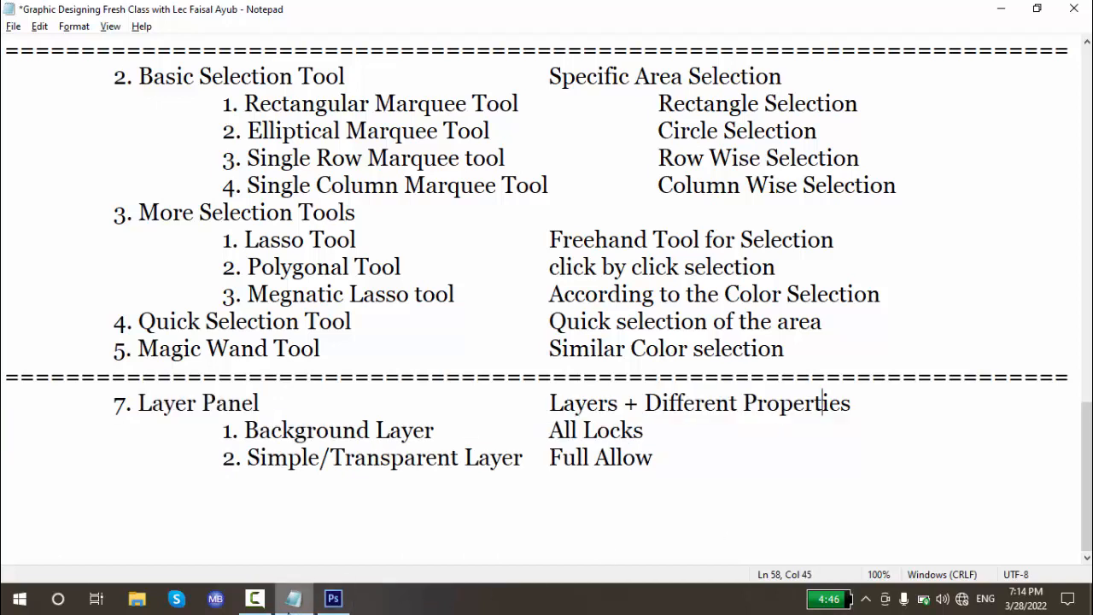
- Switch to Photoshop and open the photo of the sunset over a pebble beach from the Photoshop Pics folder
left_click(330, 601)
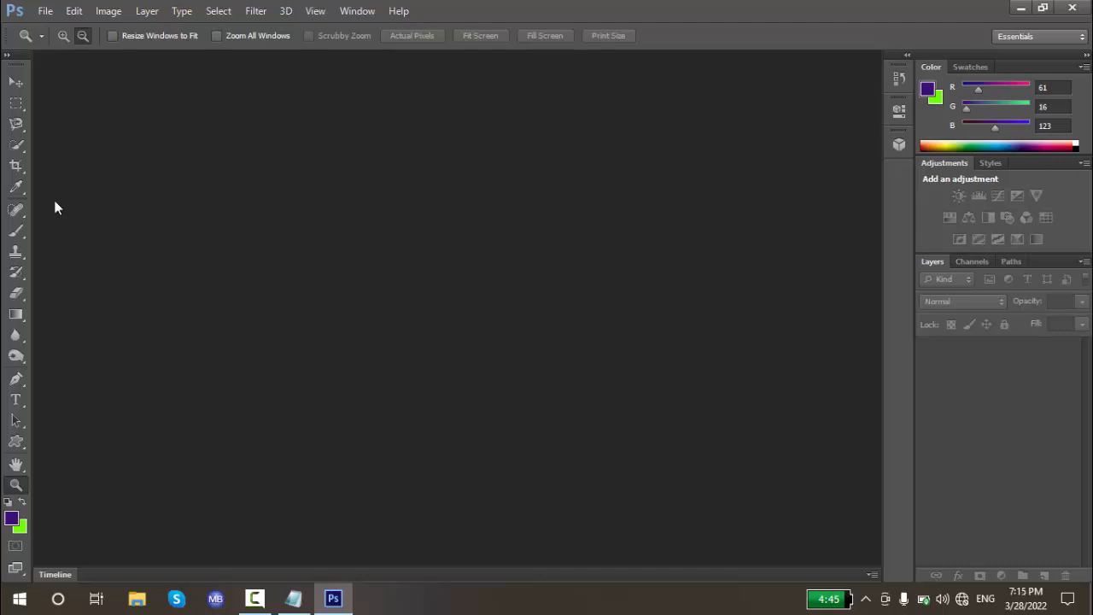
left_click(16, 188)
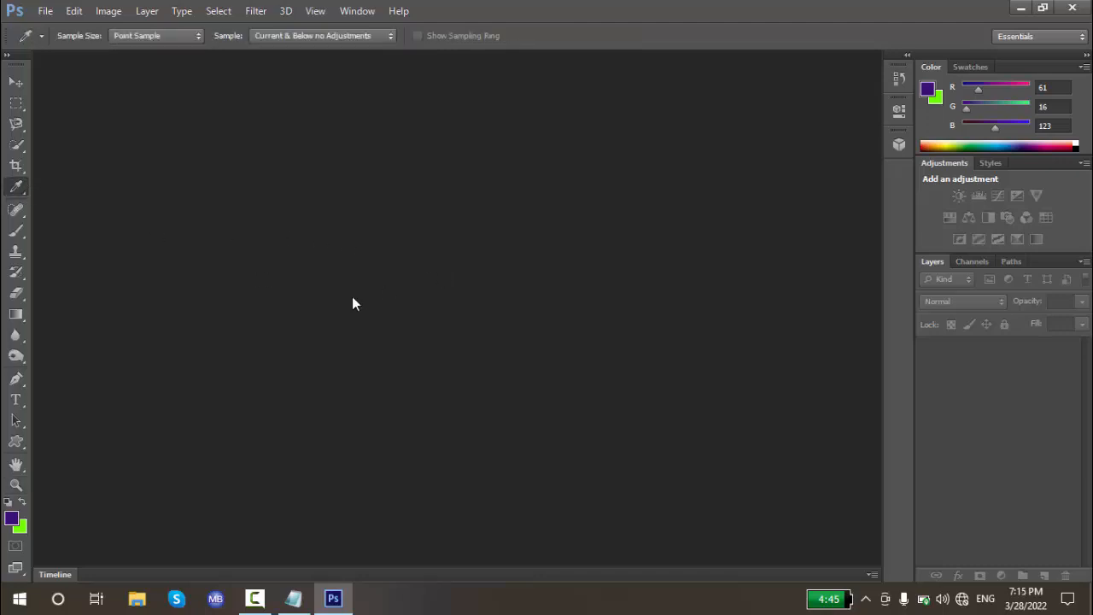
left_click(16, 82)
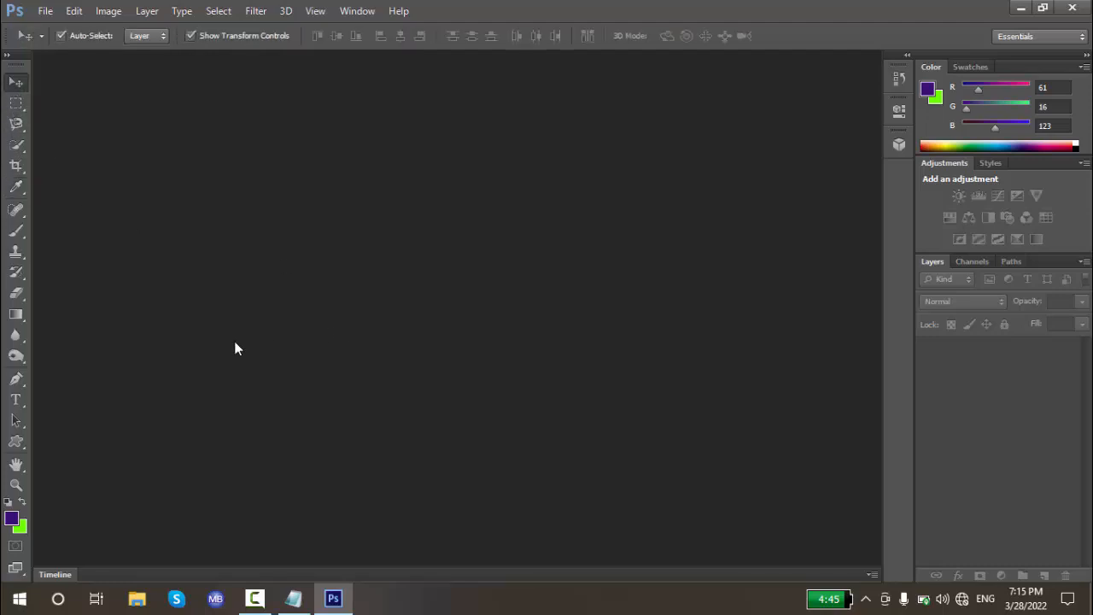
left_click(44, 11)
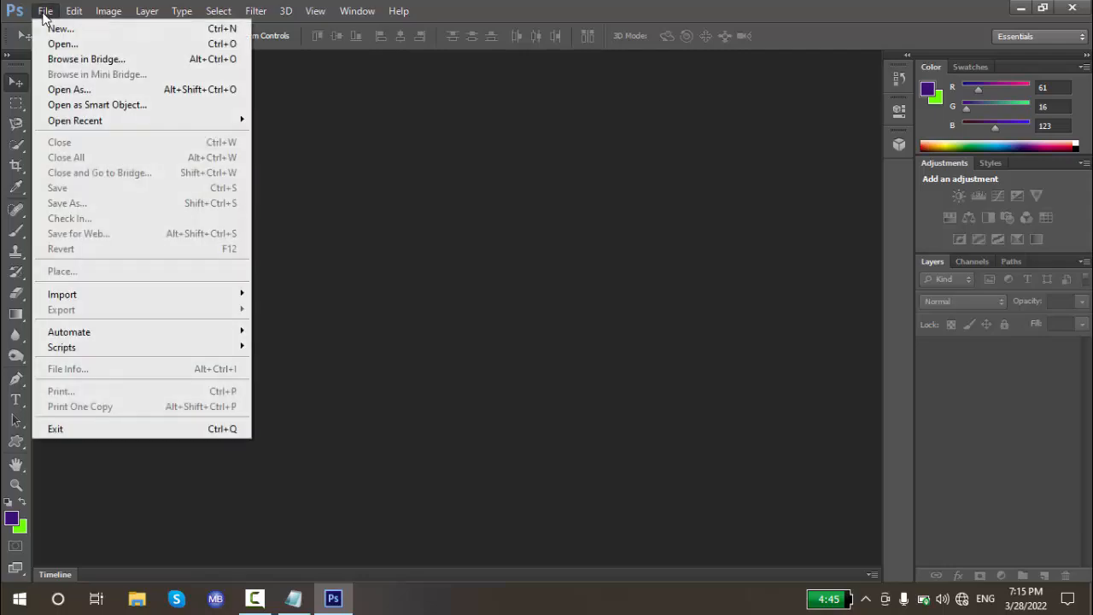
left_click(52, 44)
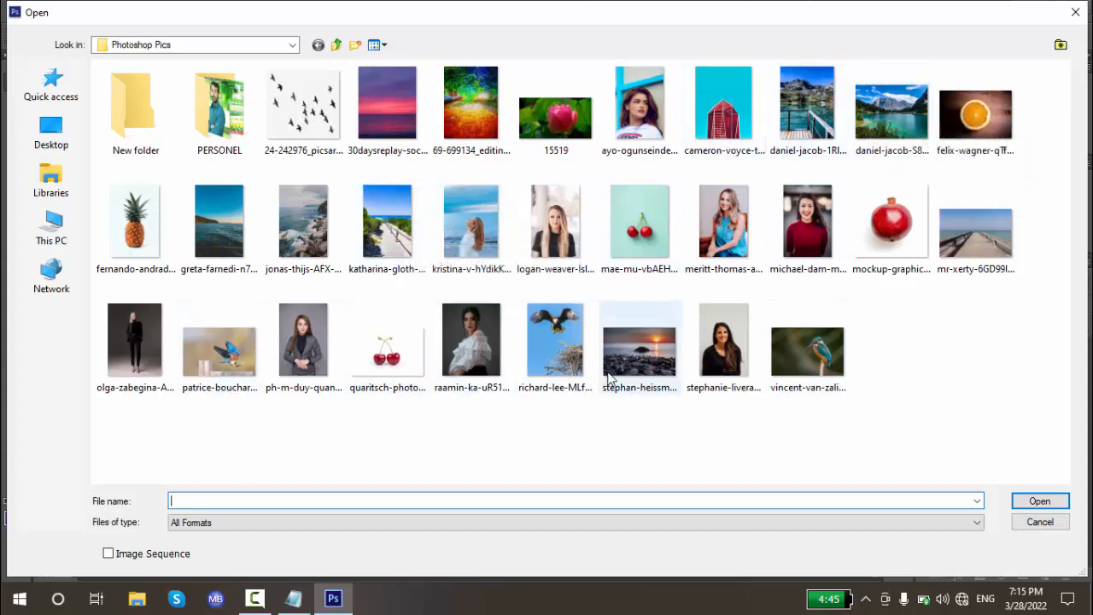
double_click(640, 355)
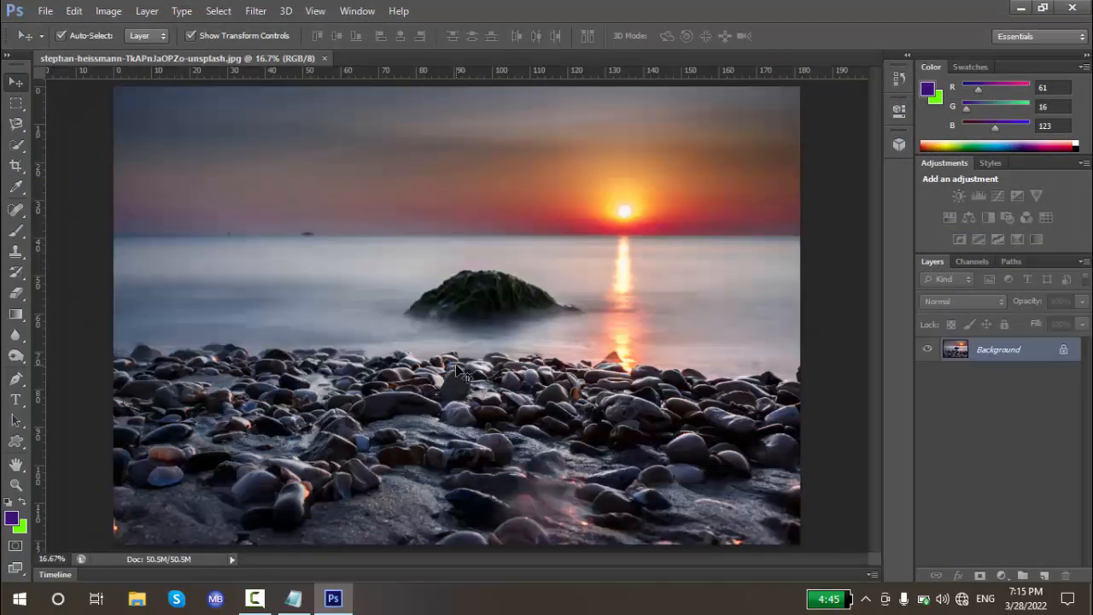
key("z")
right_click(463, 336)
left_click(486, 342)
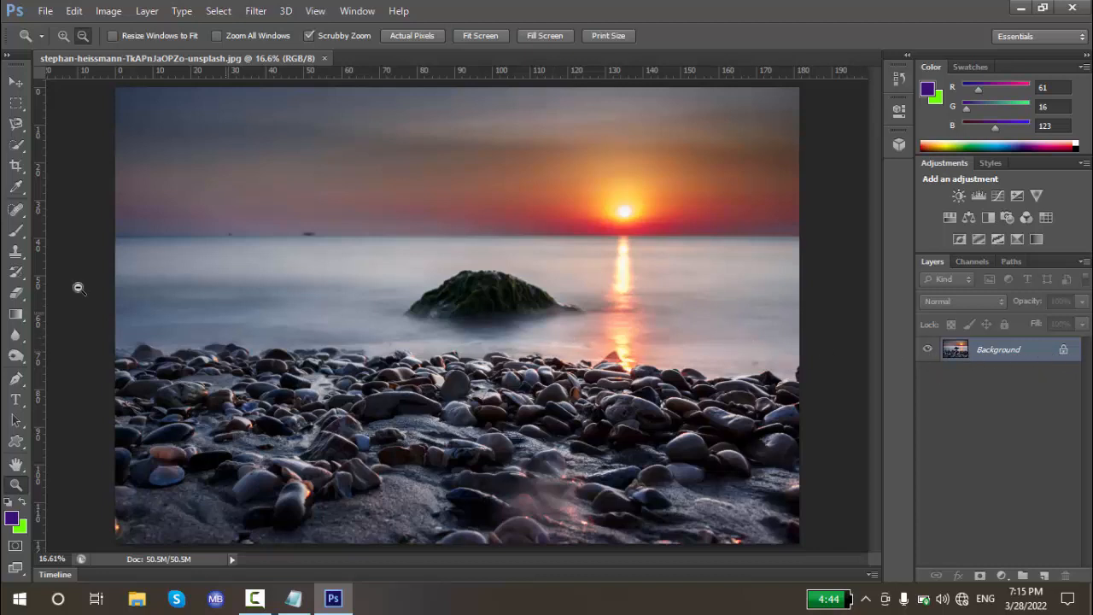
- Try to move the locked Background layer with the Move tool, and dismiss the alert
left_click(16, 82)
left_click(117, 96)
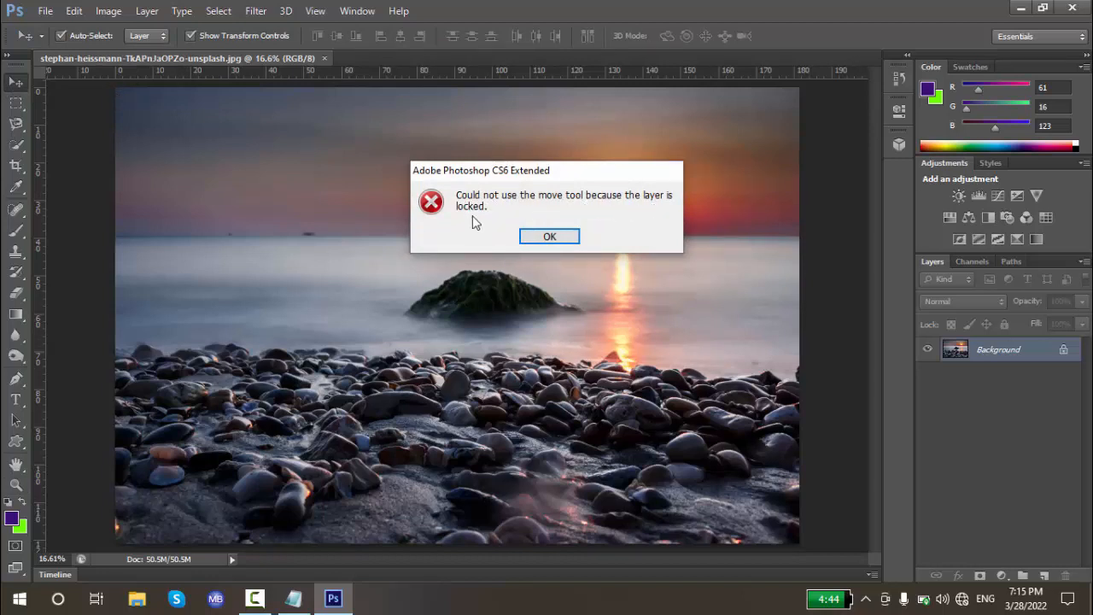
left_click(548, 236)
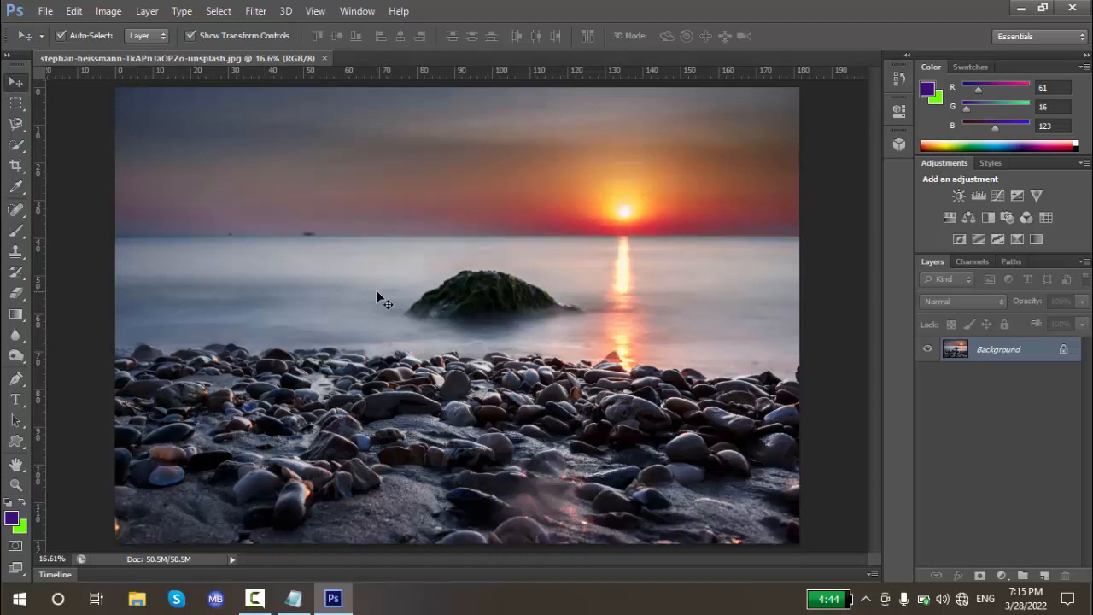
- Paint a purple Brush stroke over the sea on the Background layer, and undo it
left_click(13, 233)
mouse_move(197, 251)
left_mouse_down()
mouse_move(309, 273)
mouse_move(300, 317)
left_mouse_up()
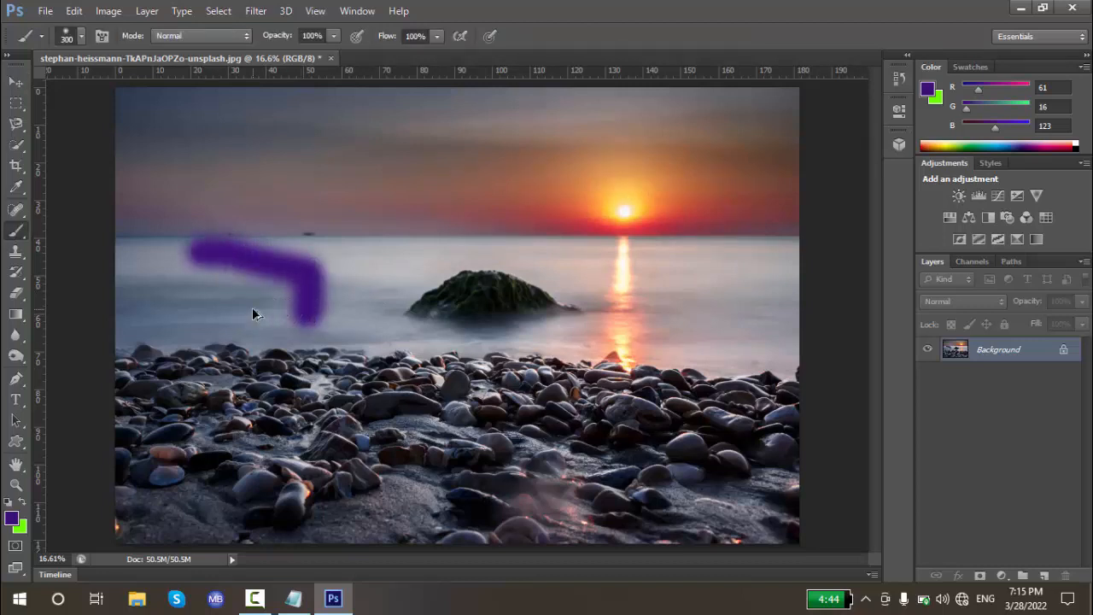
key("ctrl+alt+z")
key("ctrl+alt+z")
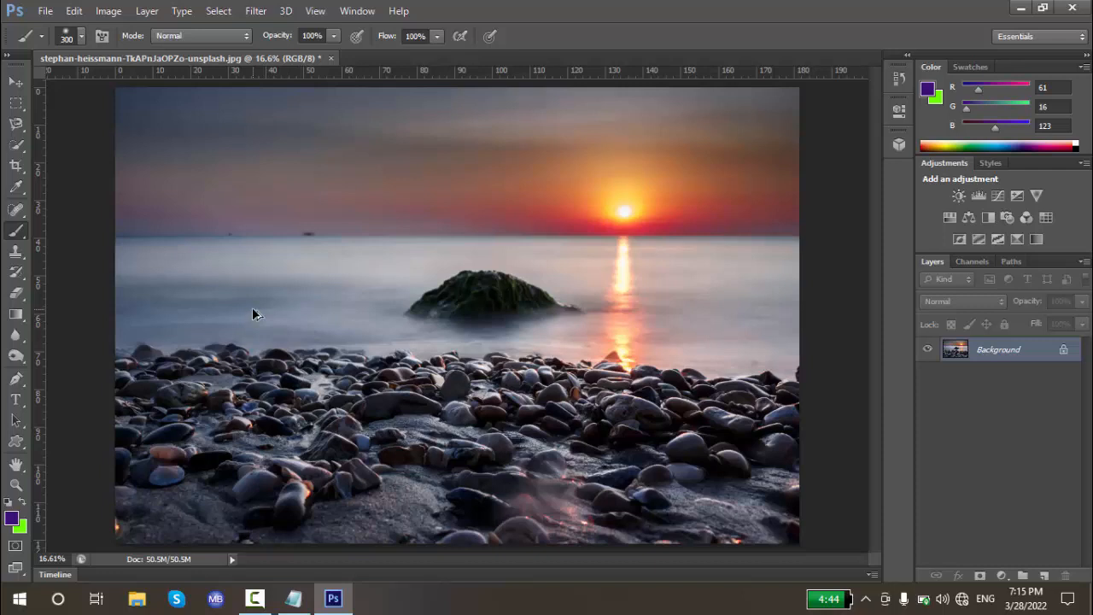
- Attempt once more to shift the locked background photo using the Move tool
left_click(15, 82)
left_click_drag(427, 232, 438, 237)
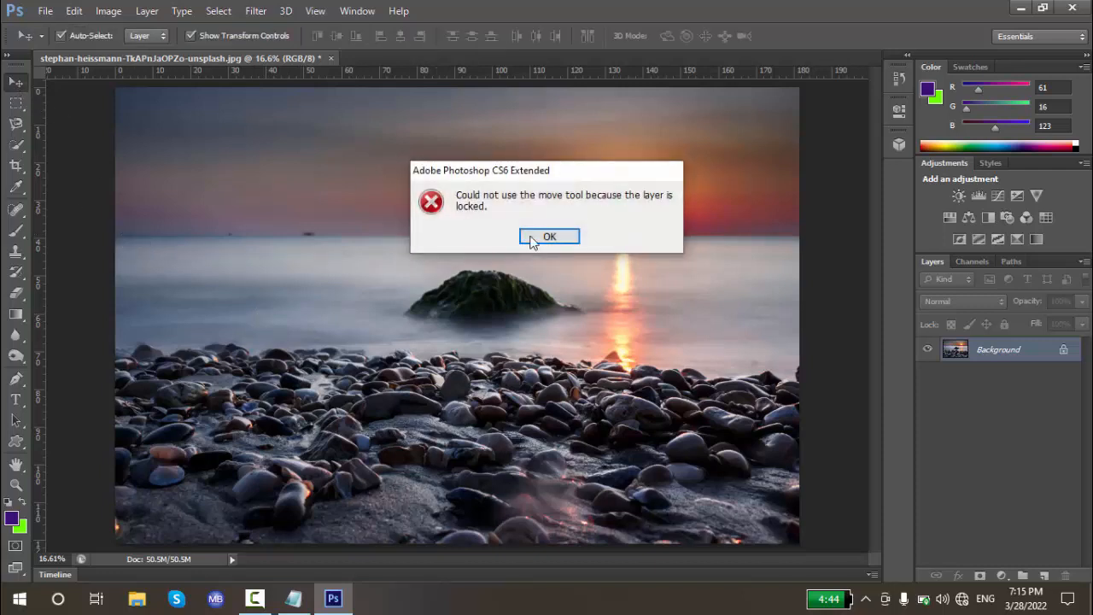
left_click(531, 241)
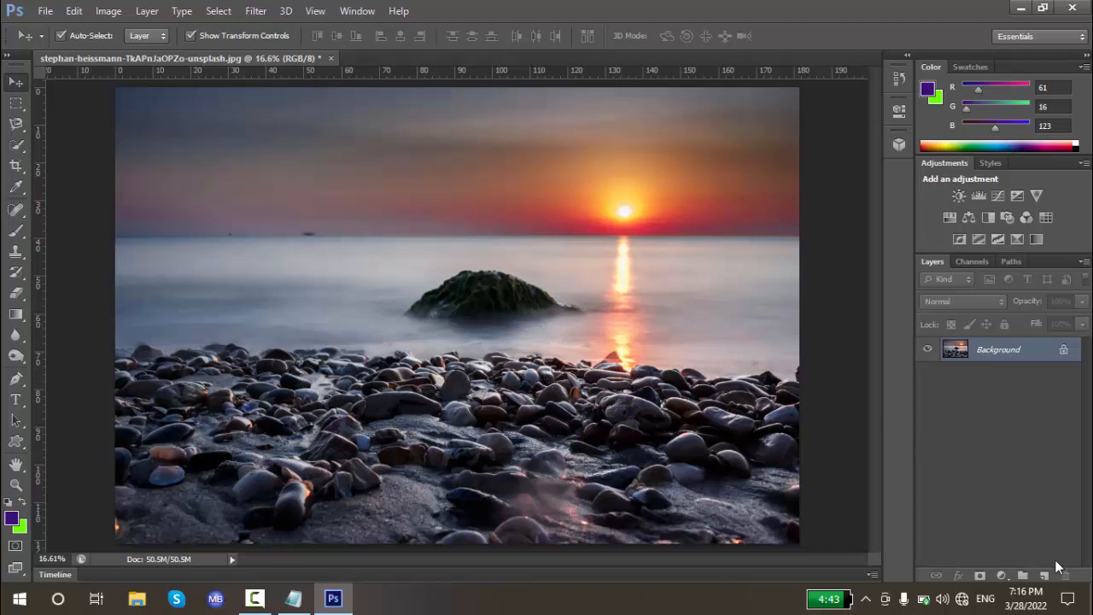
- Add a new transparent layer from the Layers panel floated over the photo, and dock the panel back before Channels
left_click_drag(935, 268, 647, 172)
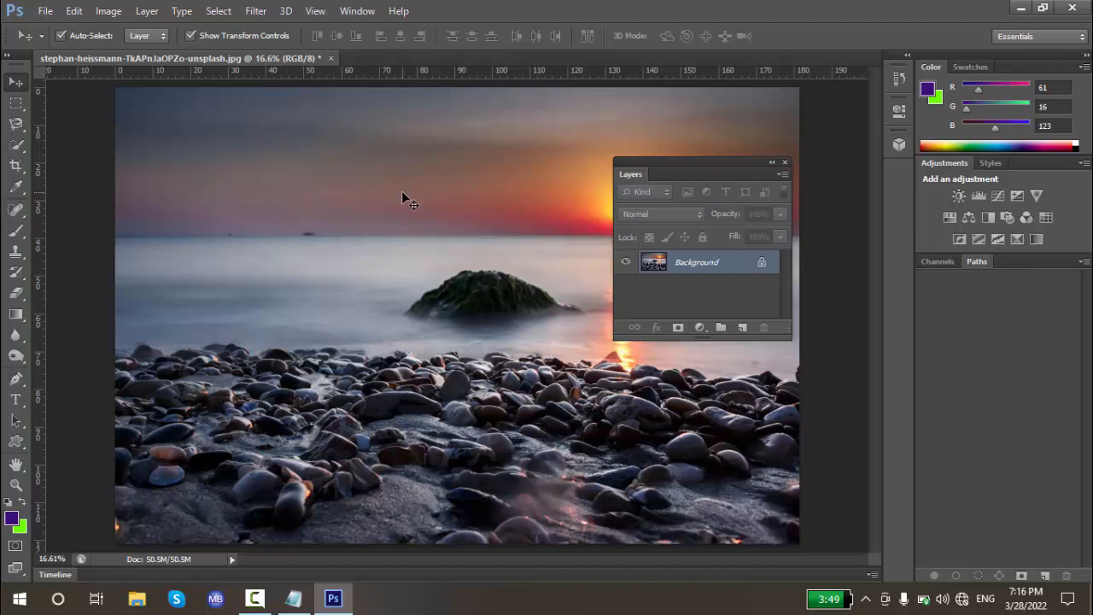
left_click(741, 328)
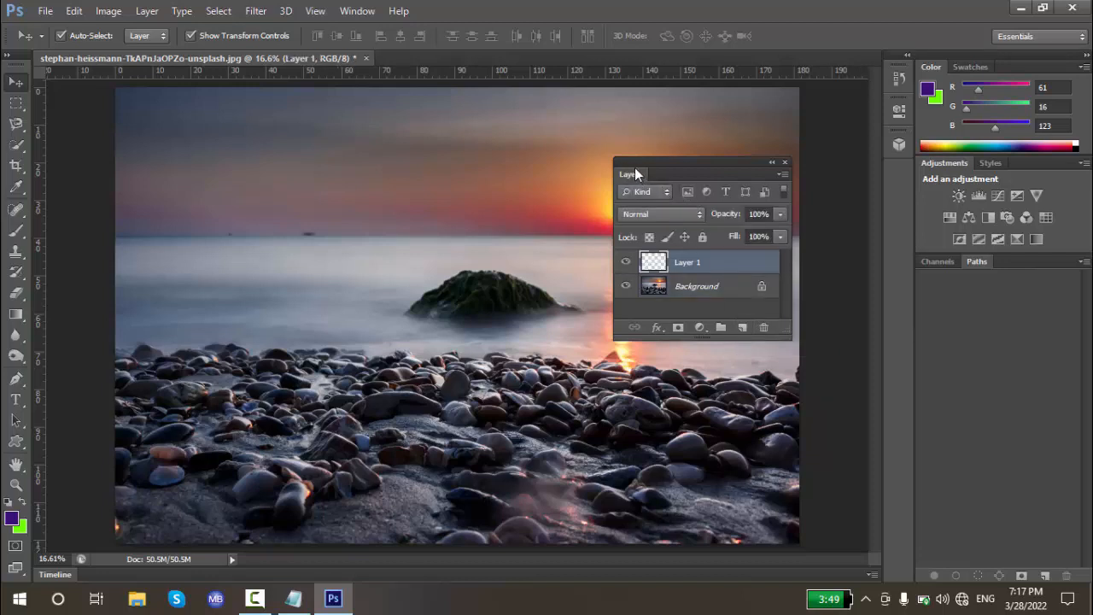
left_click_drag(635, 174, 945, 264)
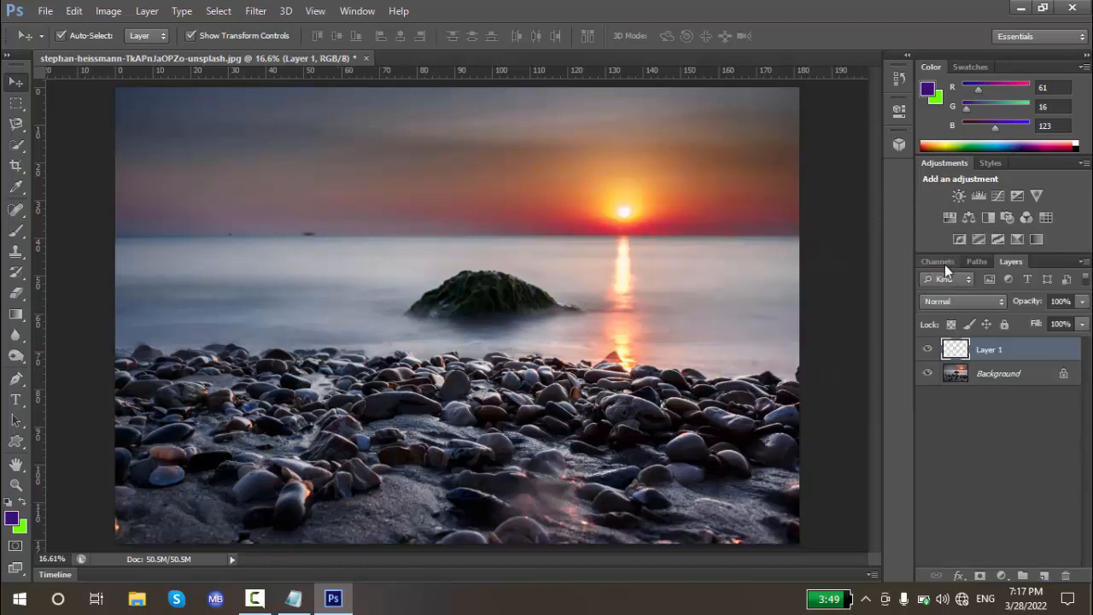
left_click_drag(1020, 263, 917, 269)
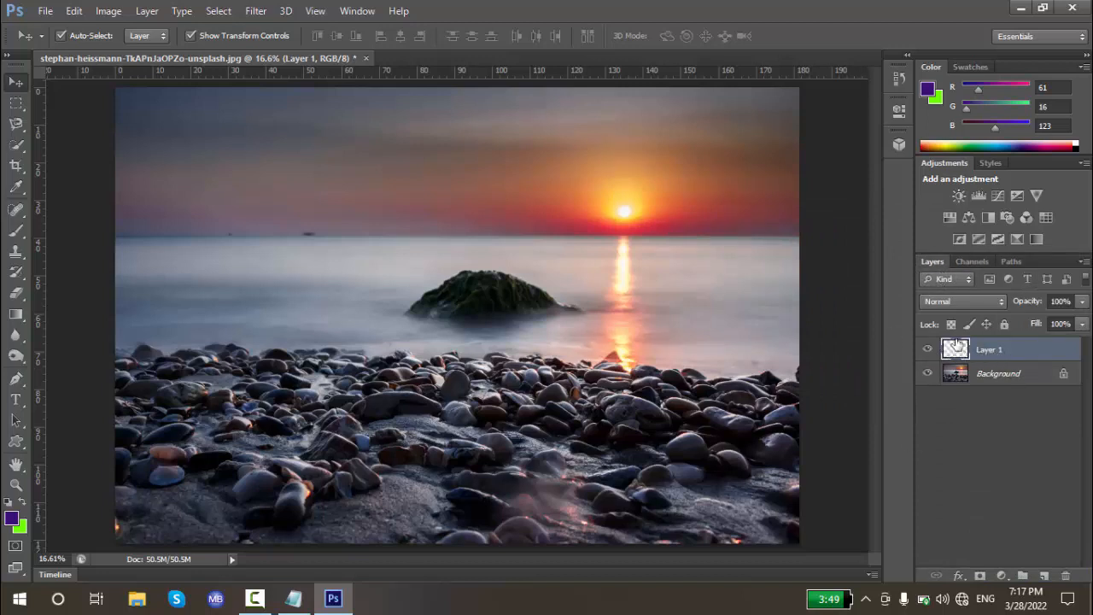
- Hide the Background layer to examine the empty Layer 1, and show the Background again
left_click(929, 375)
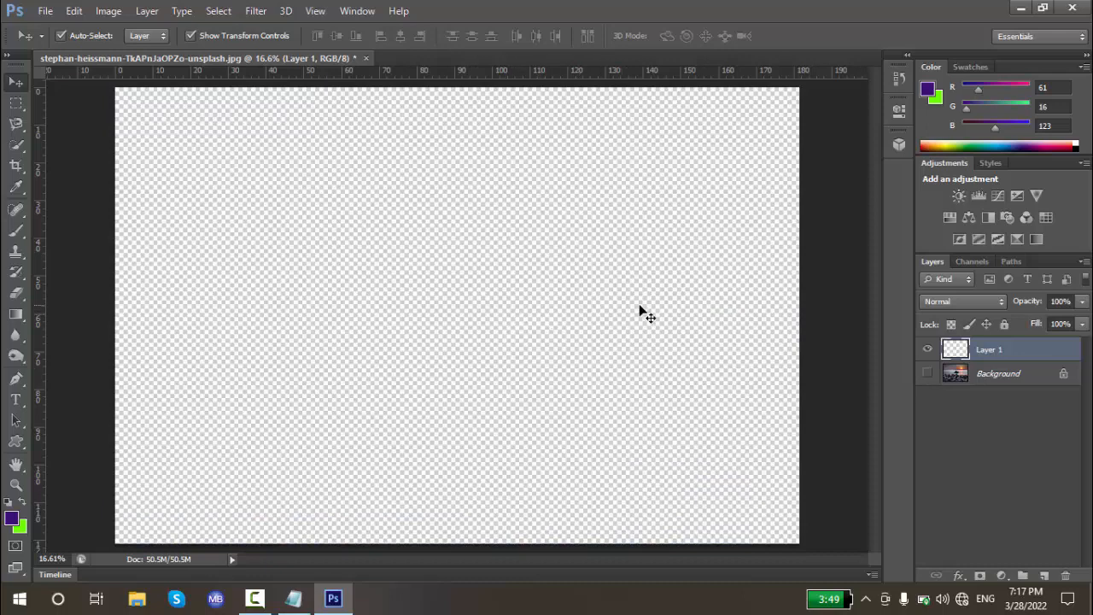
left_click(928, 374)
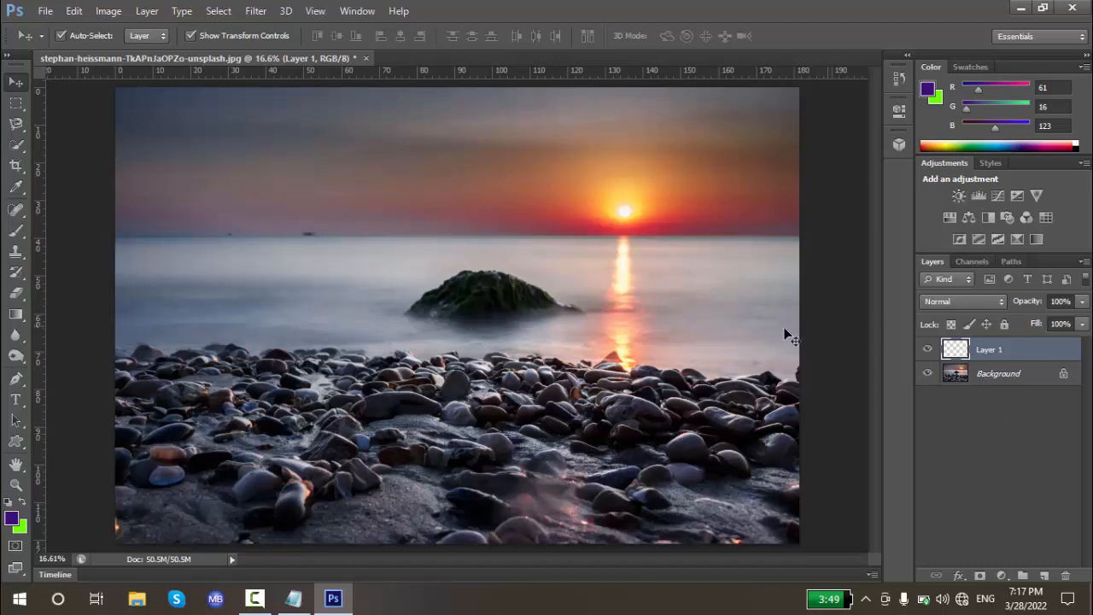
- Fill a wide rectangular selection across the sky and sea on Layer 1 with pure red (RGB 255, 0, 0), and deselect
left_click(16, 104)
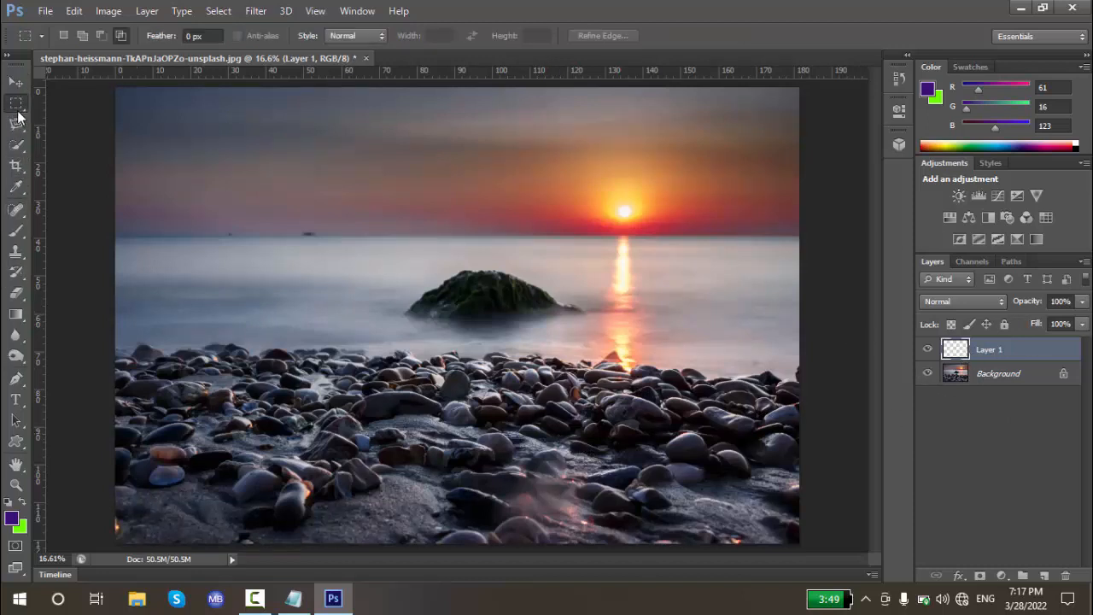
left_click_drag(134, 151, 808, 335)
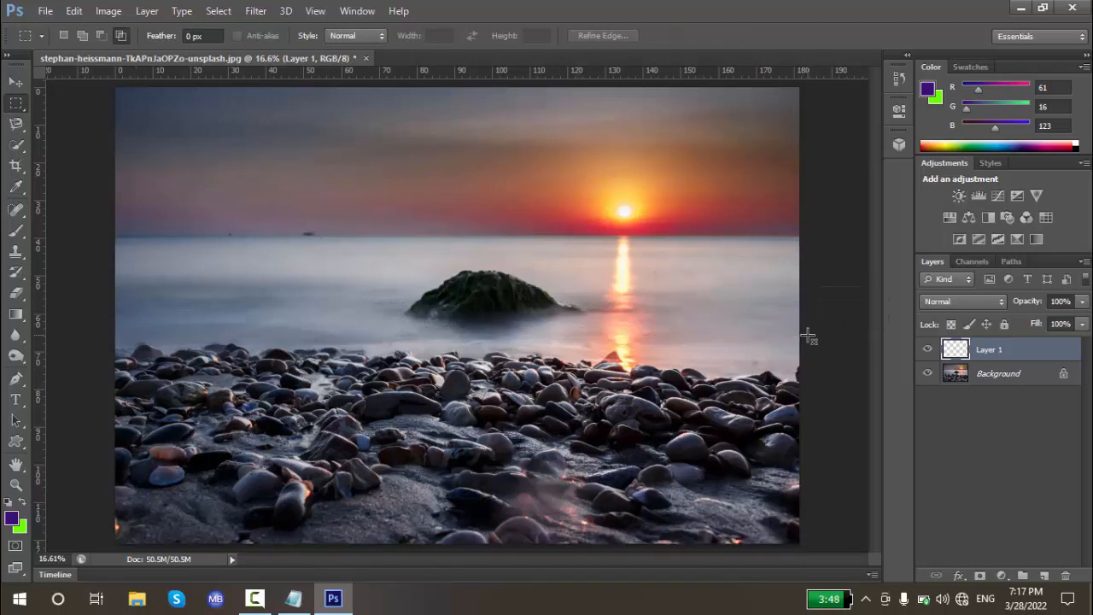
left_click(11, 519)
left_click_drag(551, 168, 562, 95)
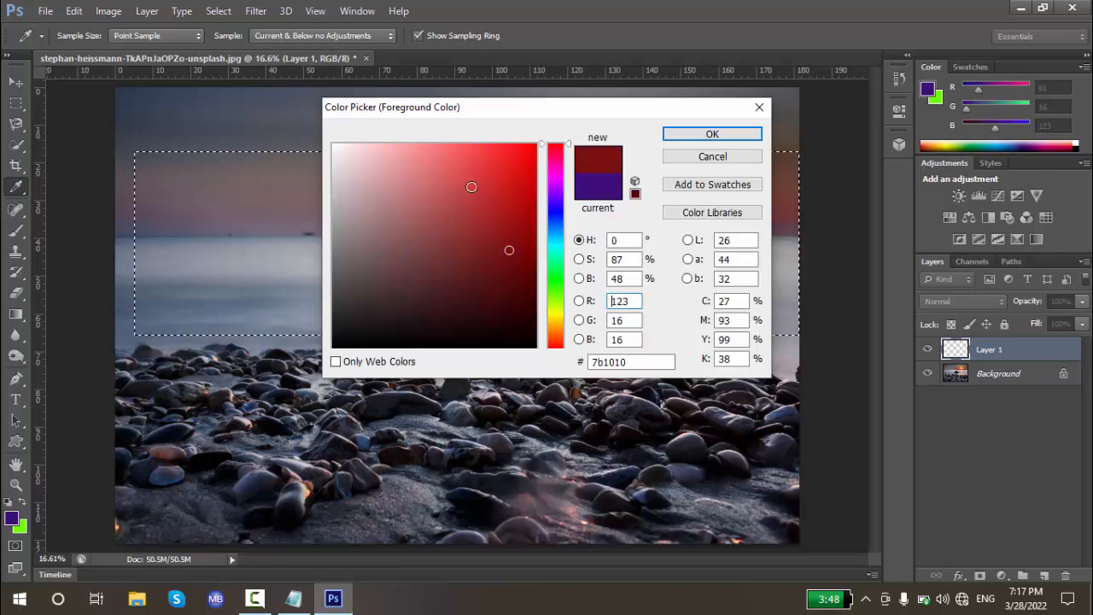
left_click(536, 145)
left_click(711, 134)
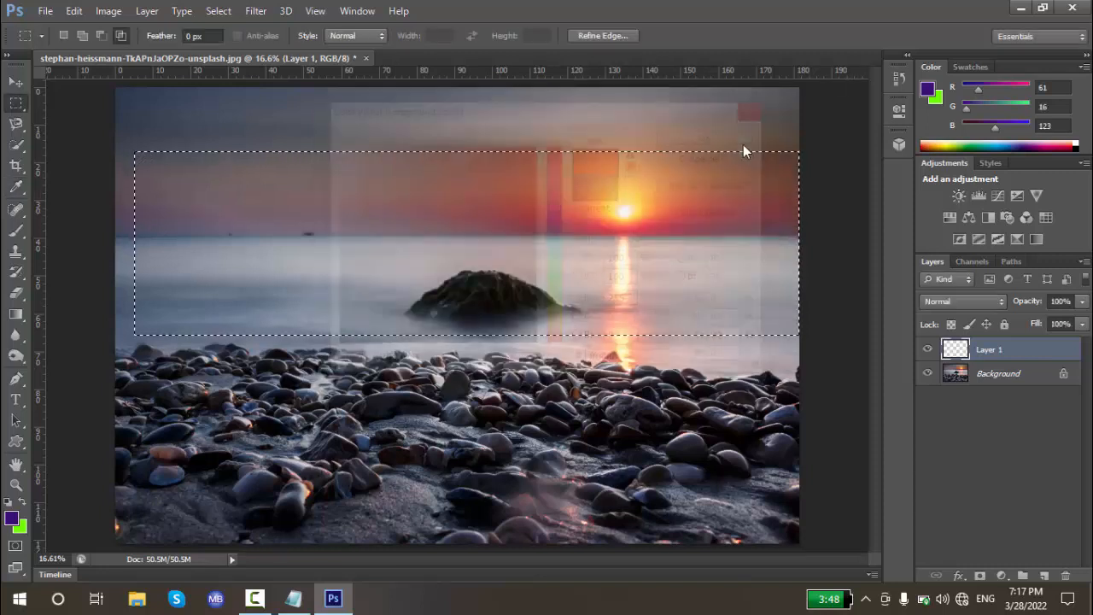
key("alt+BackSpace")
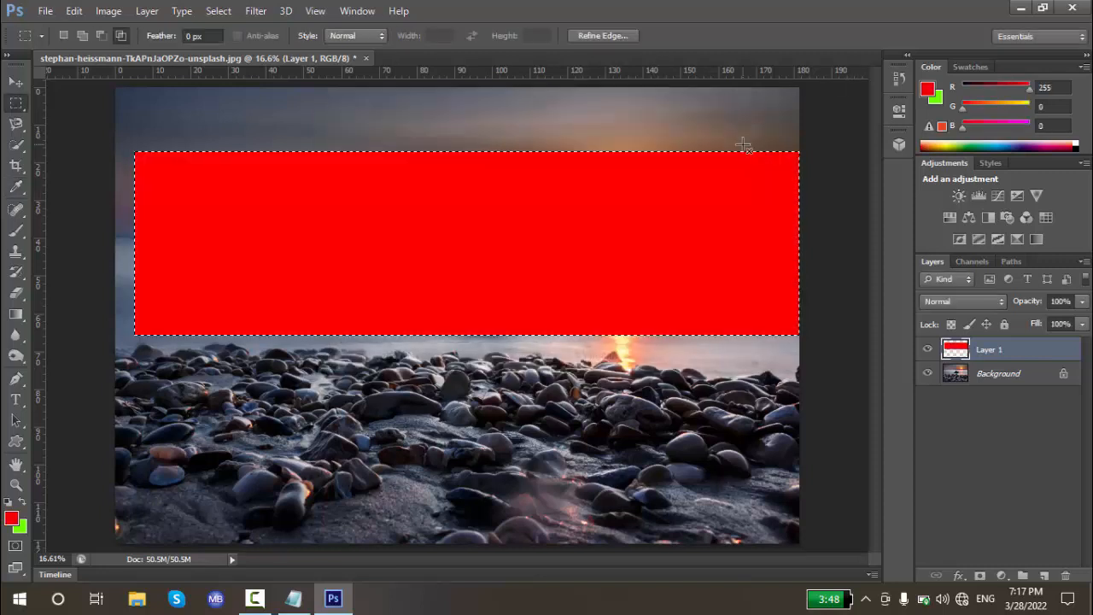
key("ctrl+d")
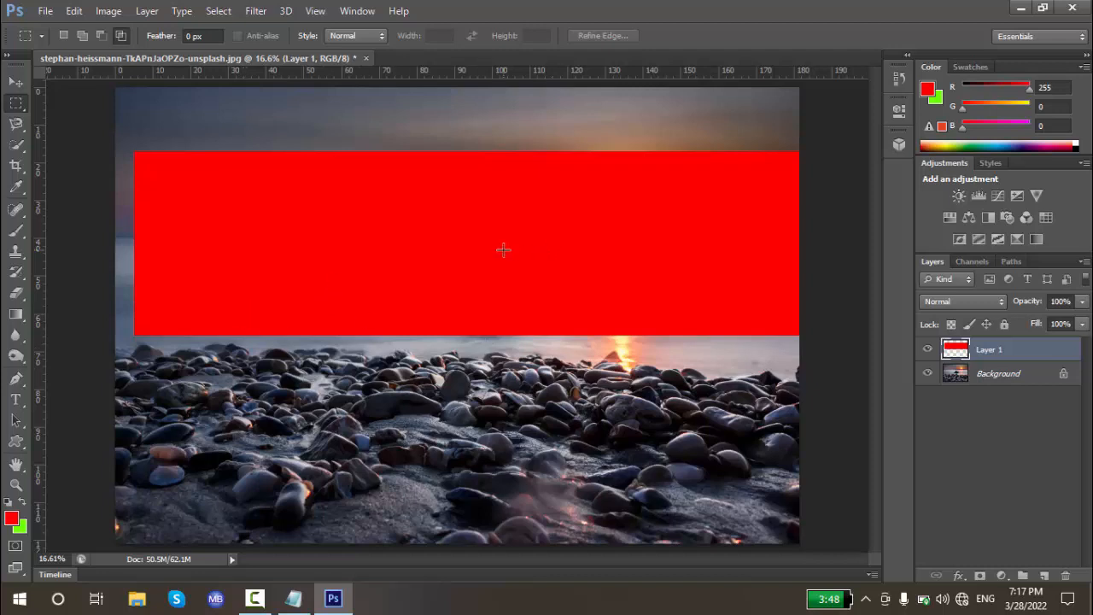
- Delete Layer 1 with its red rectangle
right_click(988, 350)
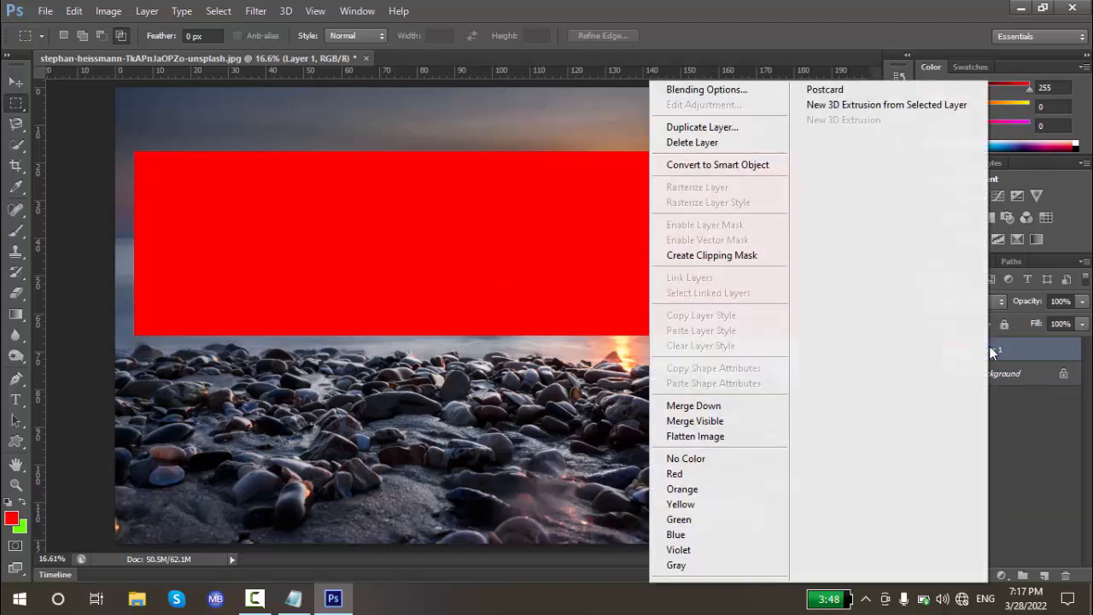
left_click(716, 144)
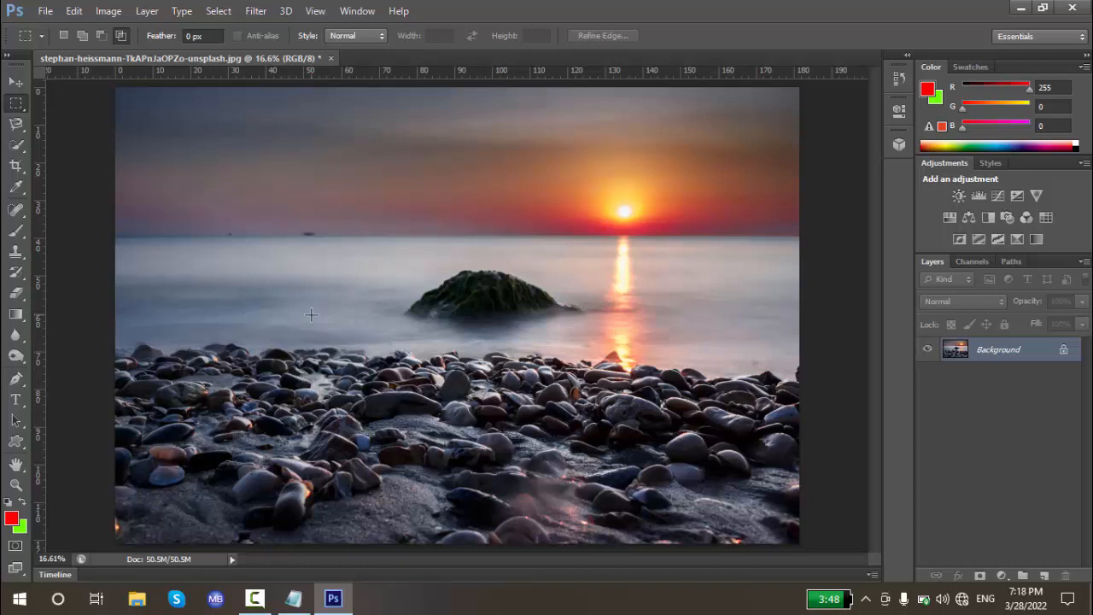
- Ready the Brush tool with a size of 800 px and pure red as the painting colour
left_click(16, 81)
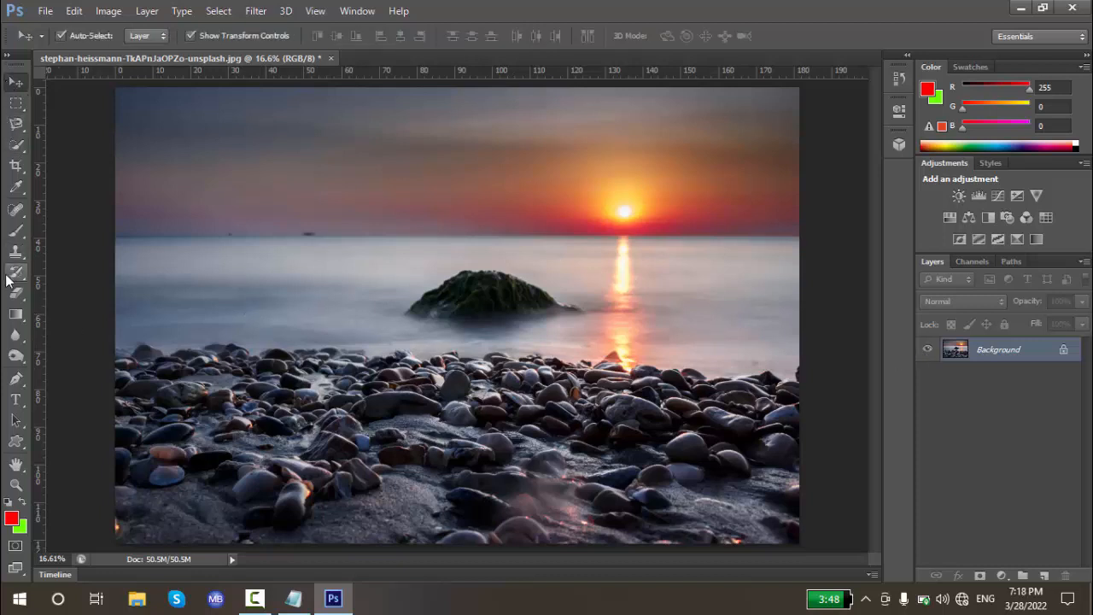
left_click(15, 231)
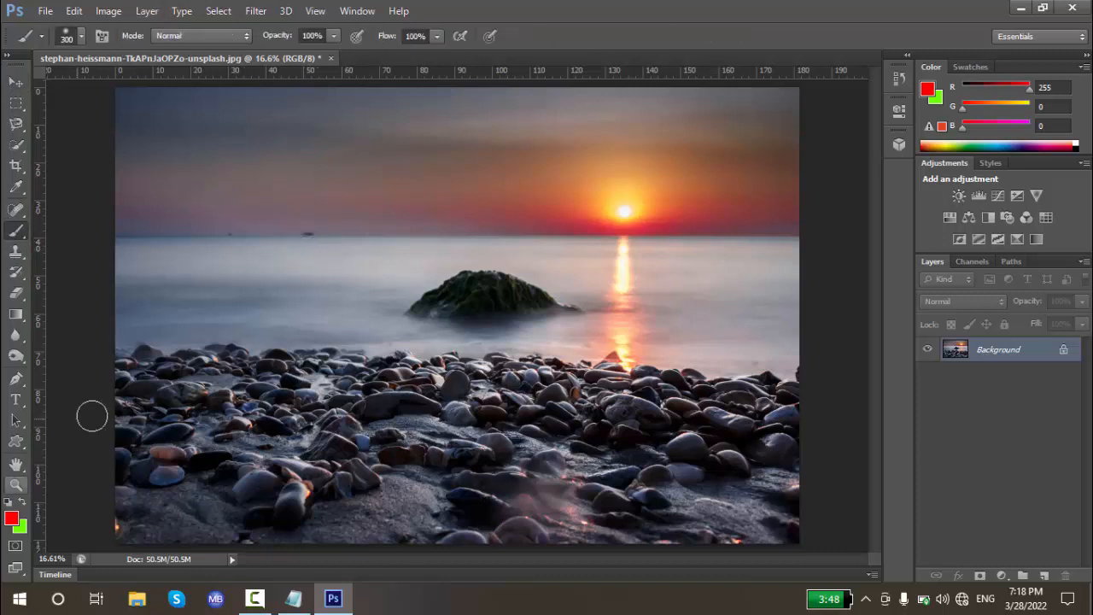
key("bracketright")
key("bracketright")
key("bracketright")
key("bracketright")
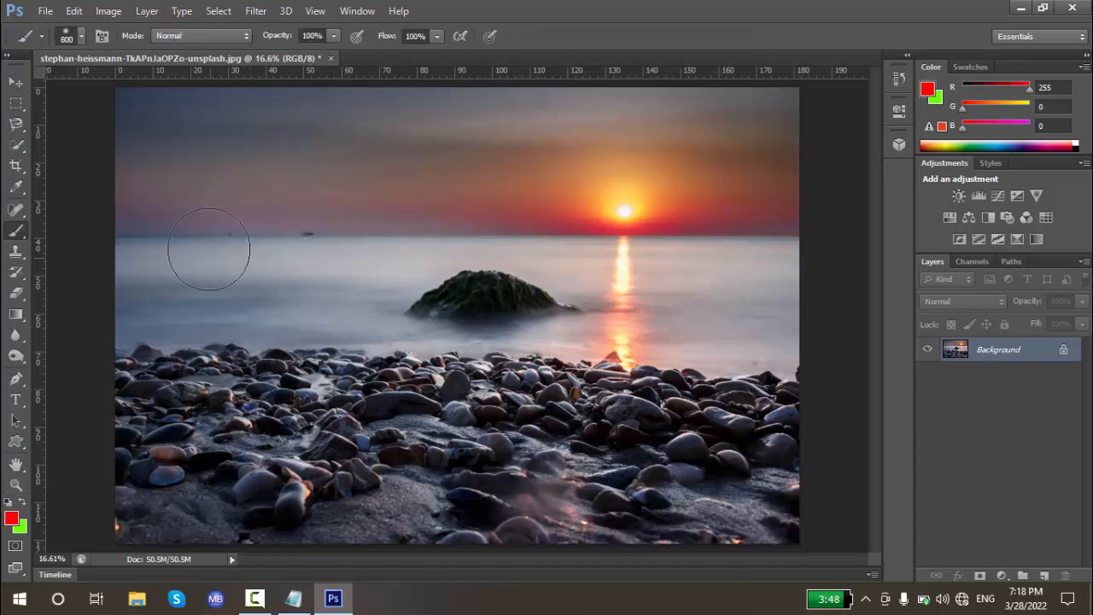
- Paint thick red strokes over the sky, sea and pebbles directly on the Background layer, and undo them all
left_click_drag(161, 164, 690, 289)
left_click_drag(581, 128, 768, 265)
mouse_move(271, 413)
left_mouse_down()
mouse_move(184, 403)
mouse_move(391, 405)
mouse_move(318, 415)
mouse_move(219, 402)
left_mouse_up()
left_click_drag(636, 462, 621, 450)
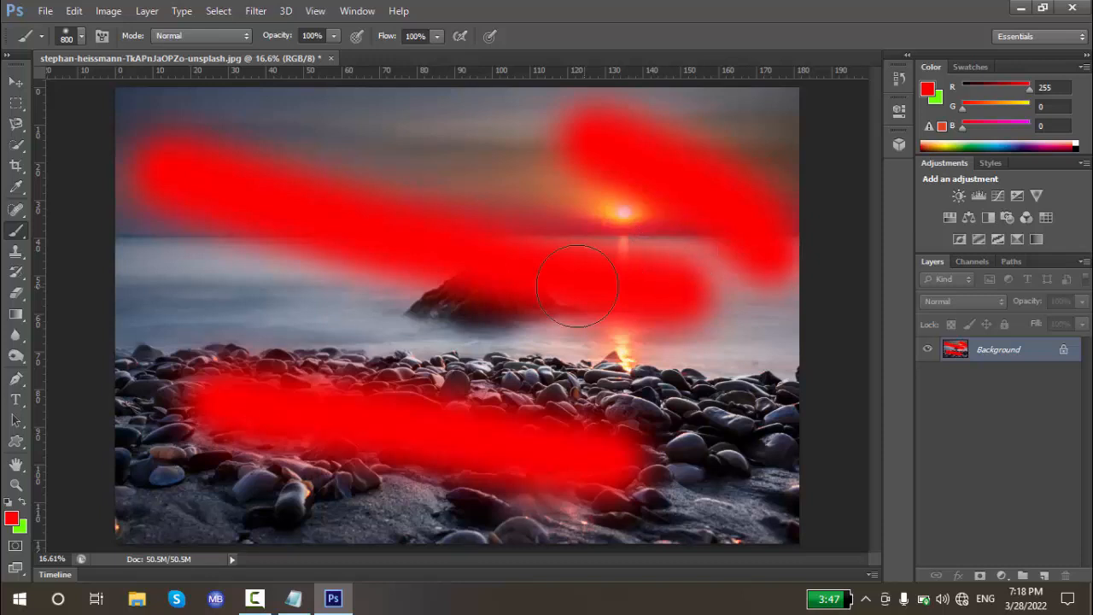
key("ctrl+alt+z")
key("ctrl+alt+z")
key("ctrl+alt+z")
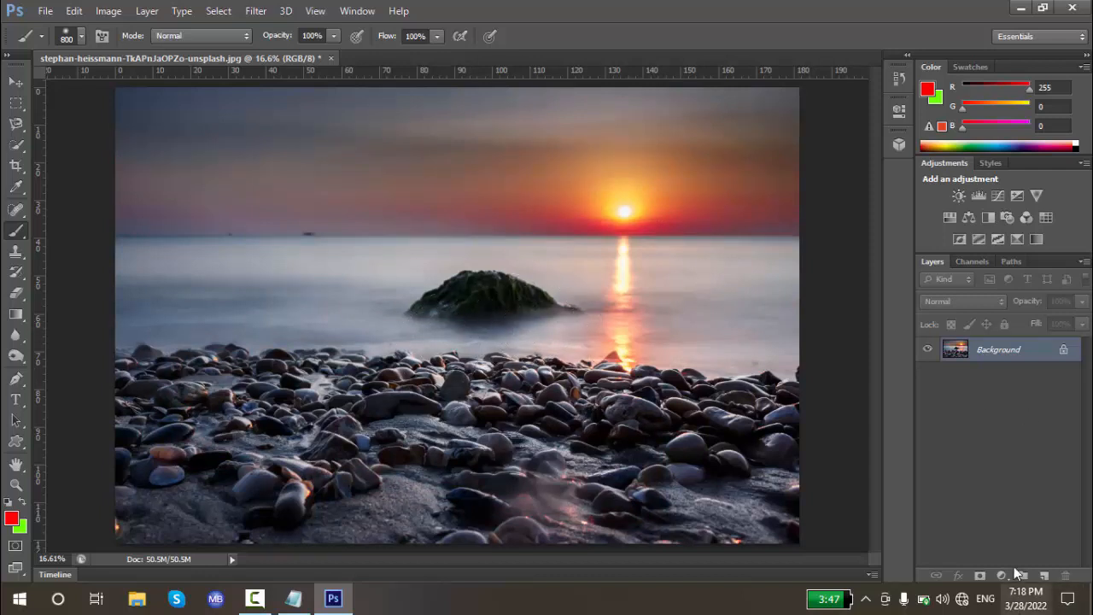
- Add a layer with a red brush stroke across the pebbles, and another with a green stroke across the upper sky
left_click(1044, 575)
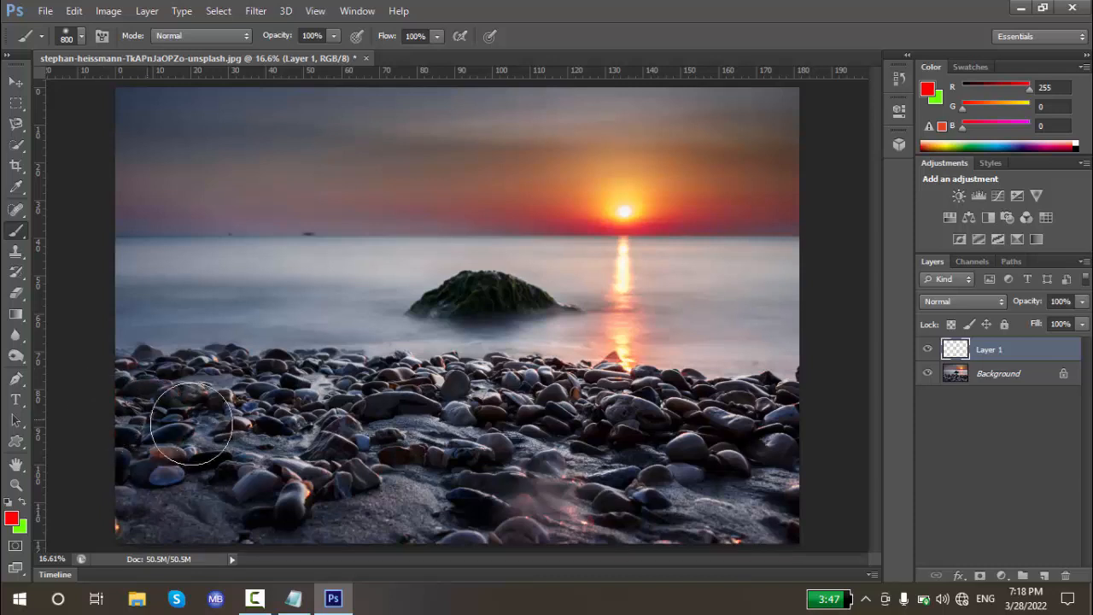
left_click_drag(149, 417, 725, 464)
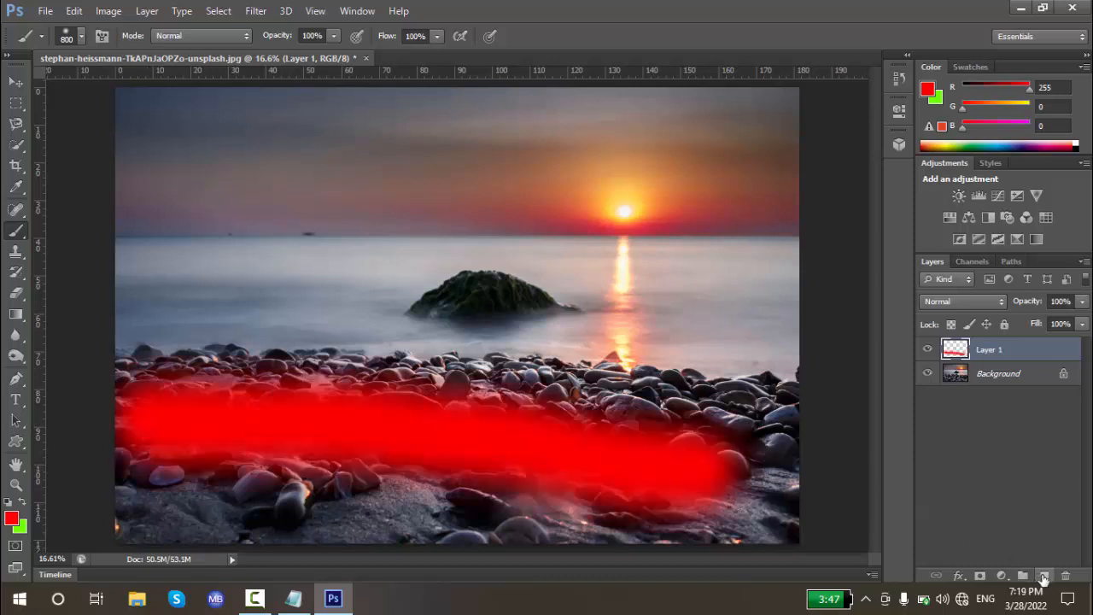
left_click(1044, 576)
left_click(24, 503)
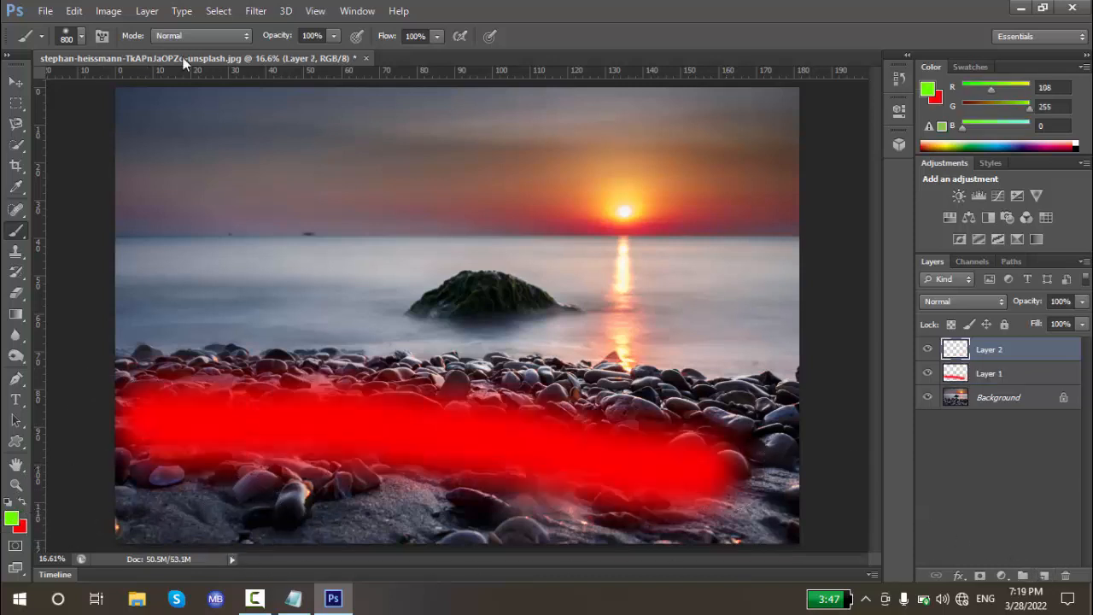
mouse_move(182, 127)
left_mouse_down()
mouse_move(581, 151)
mouse_move(599, 133)
left_mouse_up()
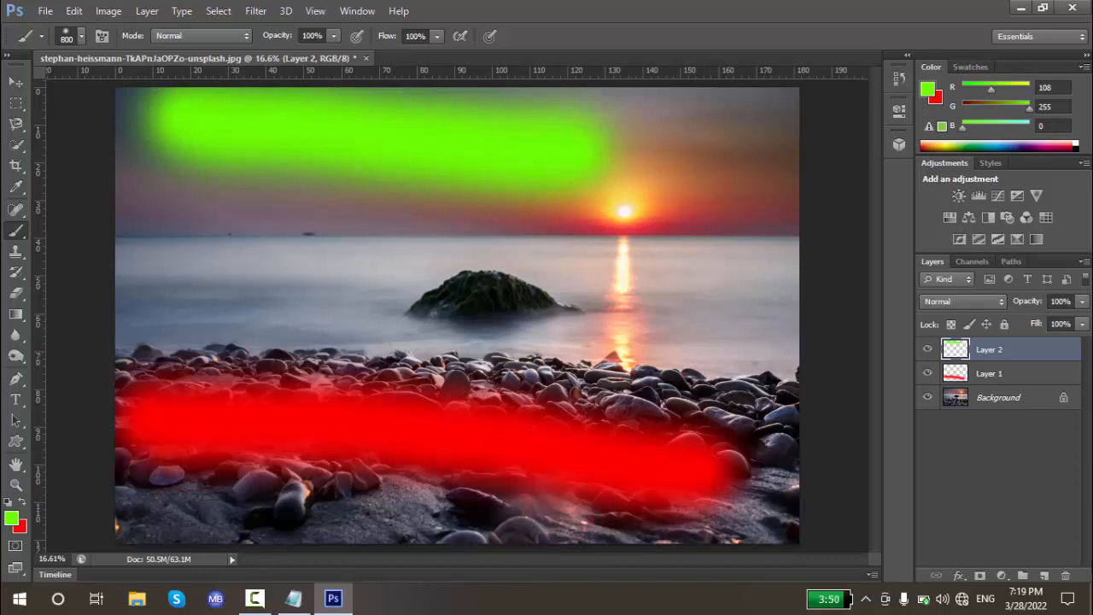
- Add a third layer and paint a magenta (#e01099) stroke on it, across the horizon above the rock
left_click(1043, 576)
left_click(17, 518)
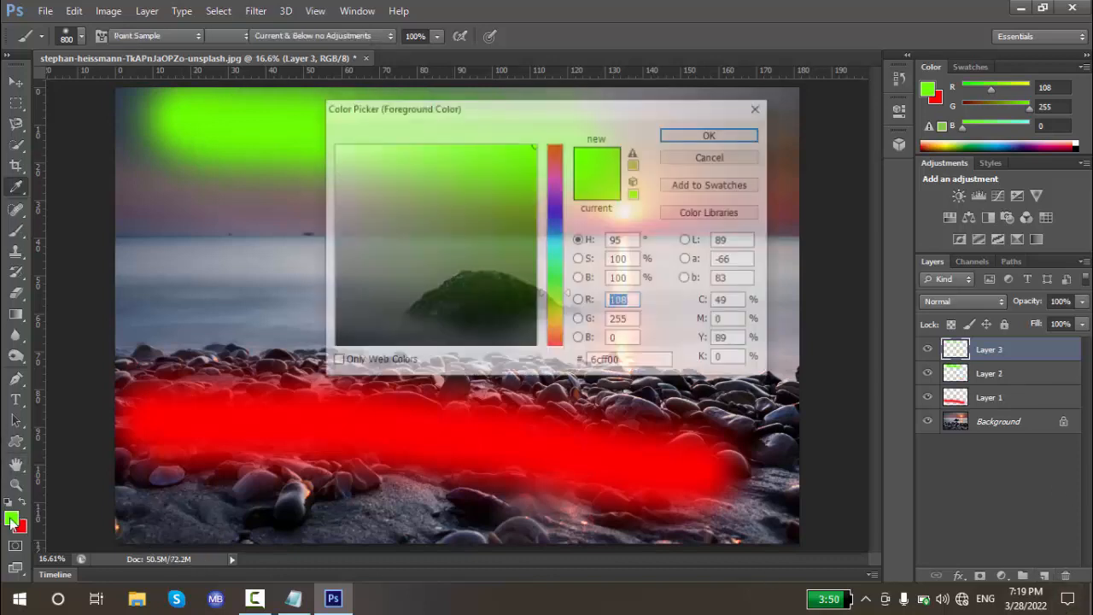
left_click(554, 166)
left_click(522, 168)
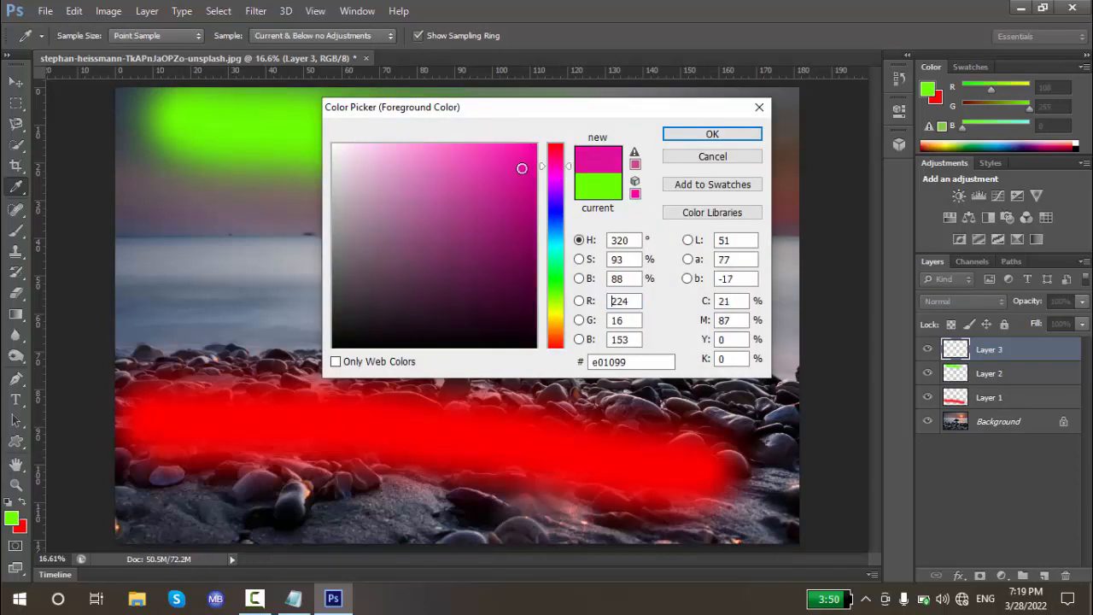
left_click(710, 134)
left_click_drag(234, 224, 465, 224)
left_click_drag(620, 263, 622, 251)
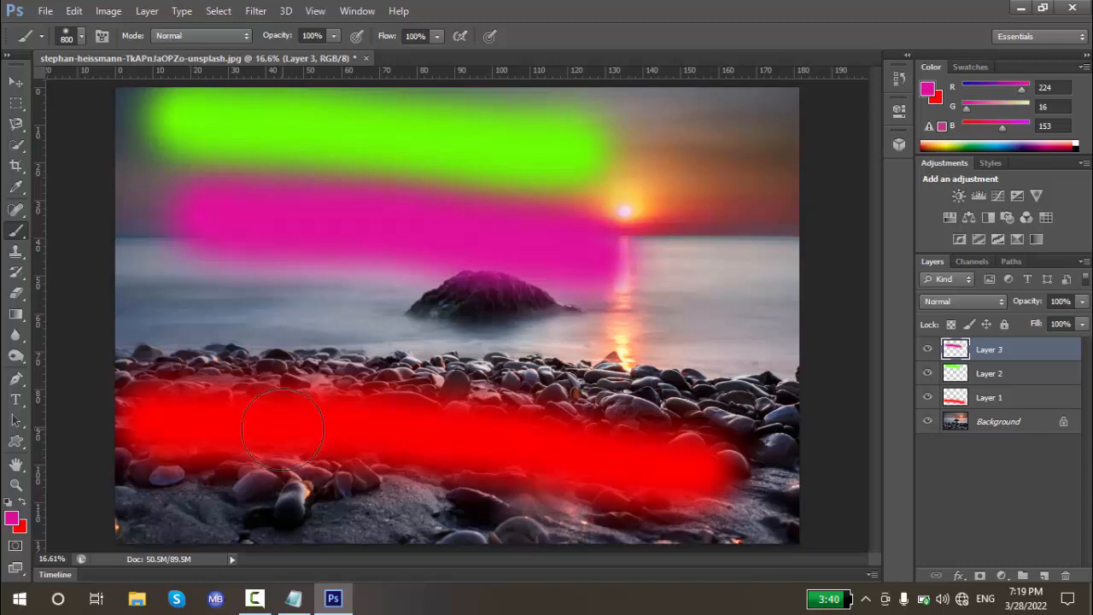
- Delete Layer 1 with the red stroke in two different ways, undoing the deletion each time
left_click(996, 400)
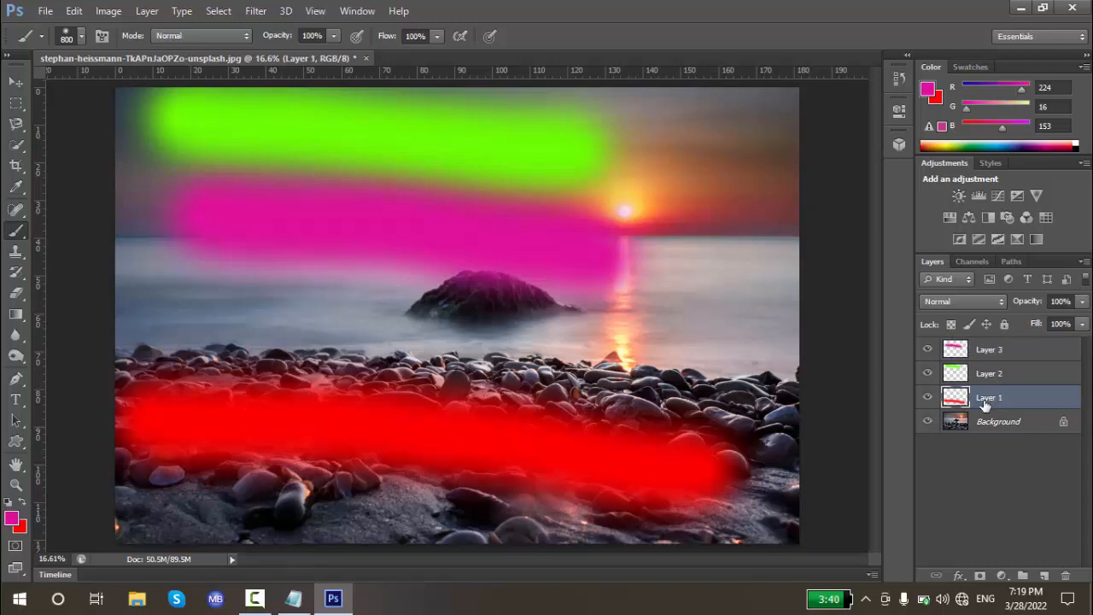
mouse_move(985, 402)
left_mouse_down()
mouse_move(1025, 528)
mouse_move(1065, 576)
left_mouse_up()
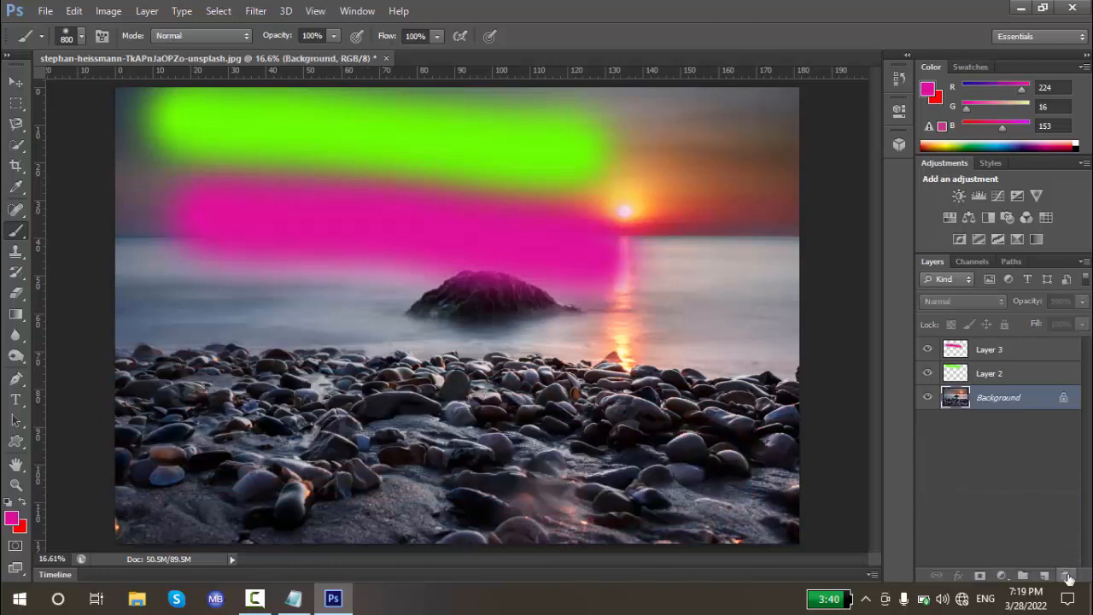
key("ctrl+z")
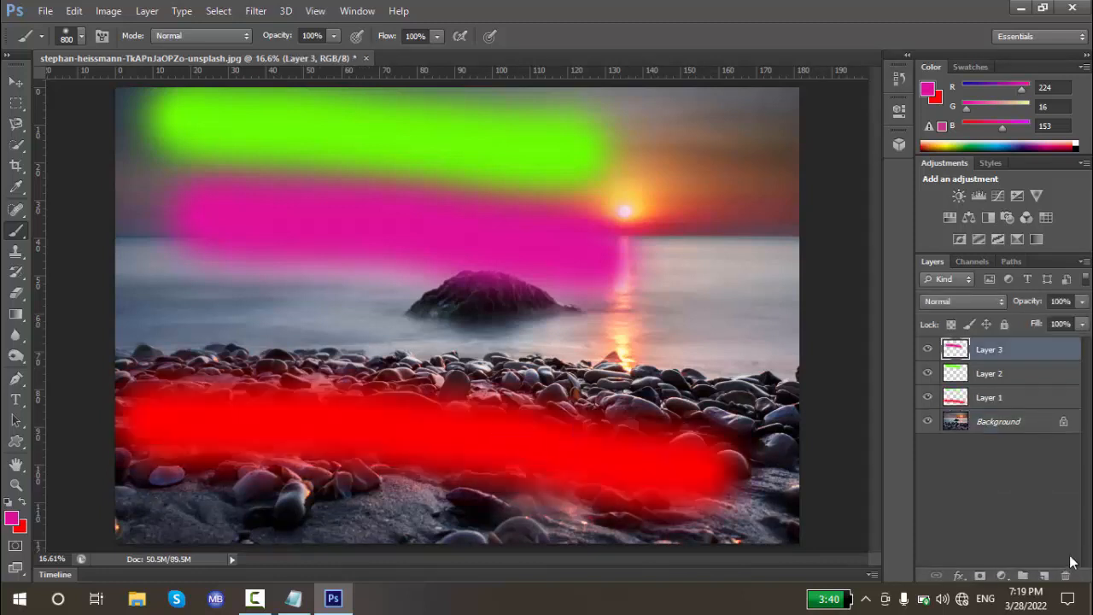
left_click(982, 399)
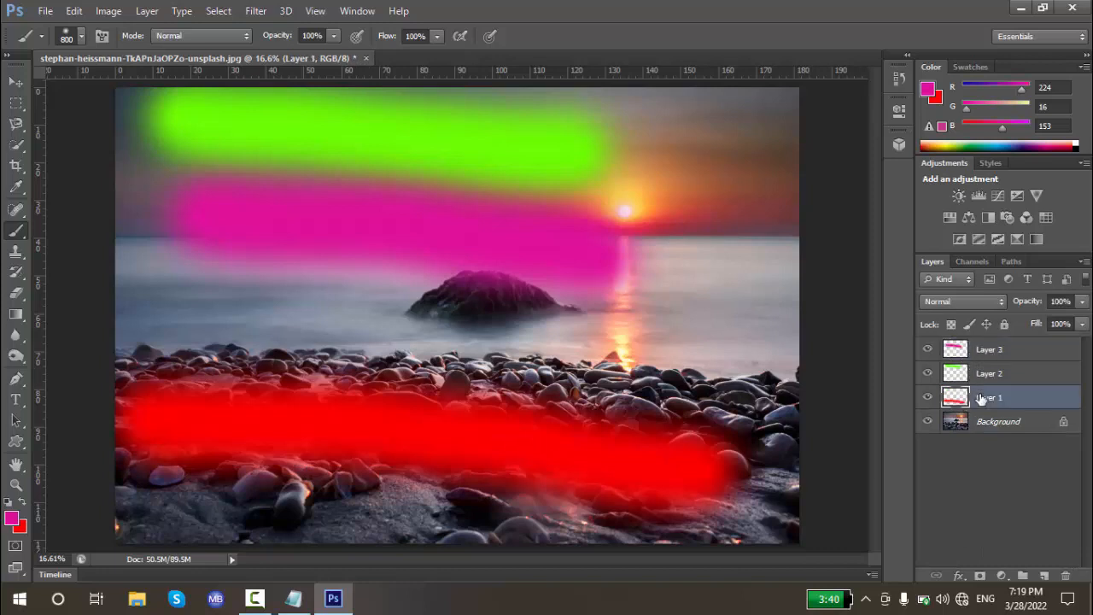
key("Delete")
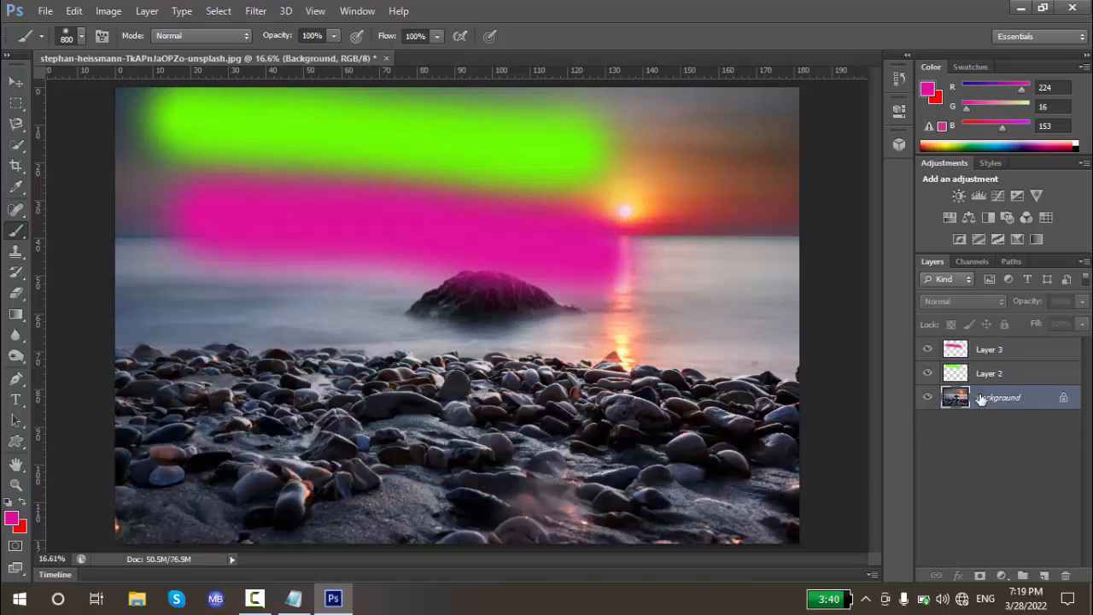
key("ctrl+z")
- Delete Layer 1 through its layer options, view the same options for Layer 2, and restore Layer 1
right_click(982, 399)
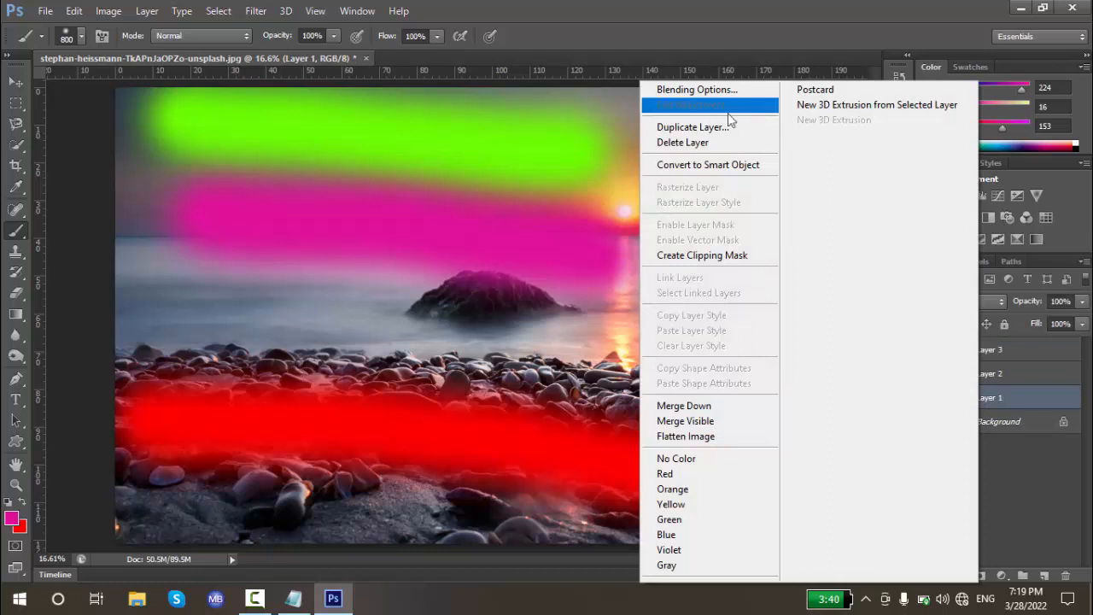
left_click(686, 145)
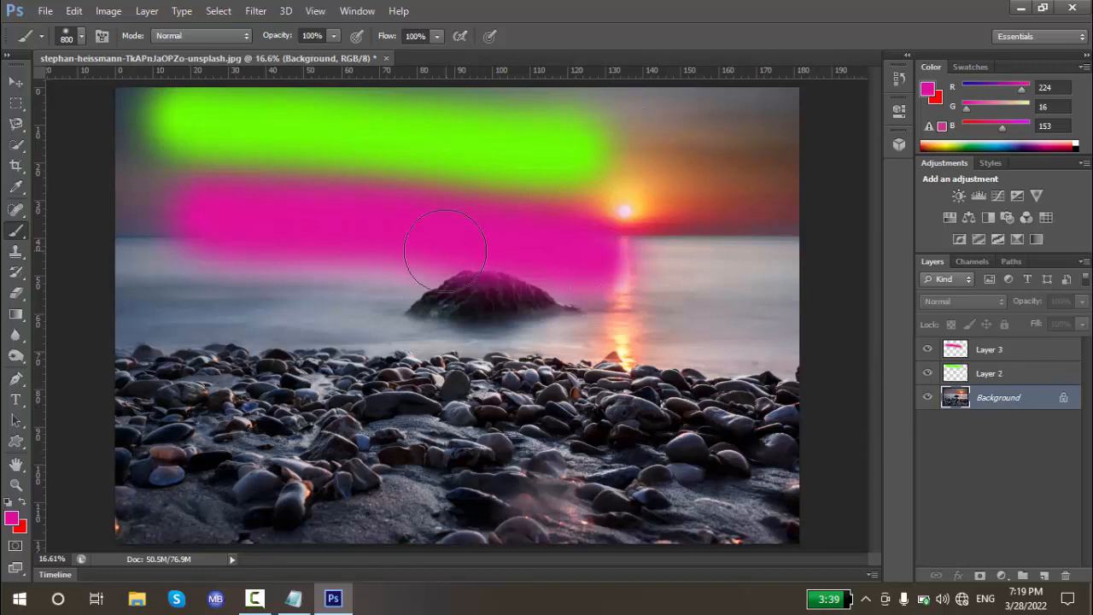
right_click(993, 376)
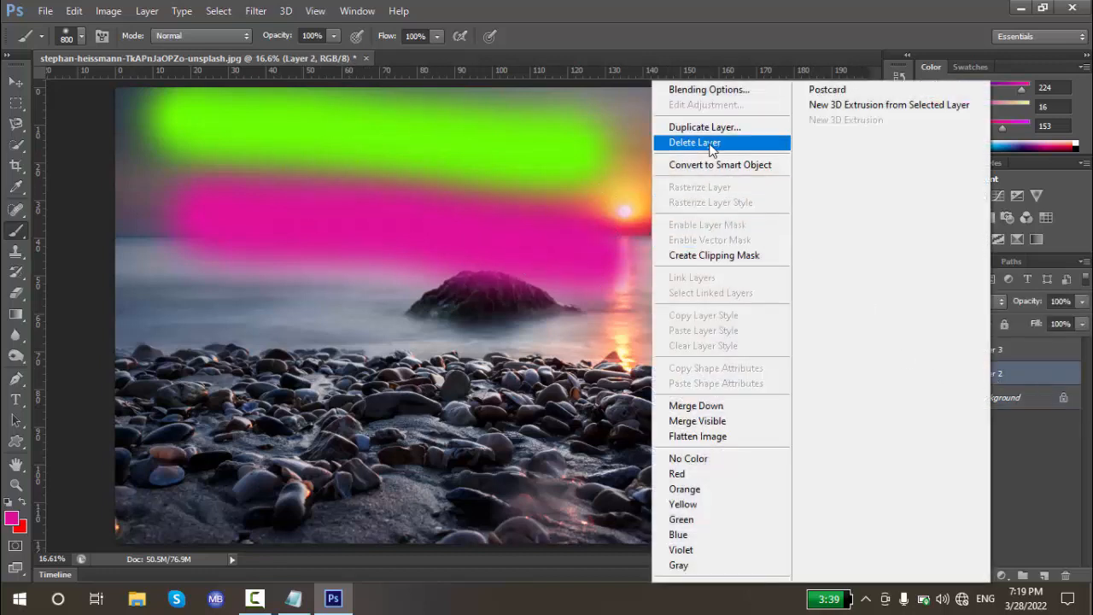
left_click(409, 229)
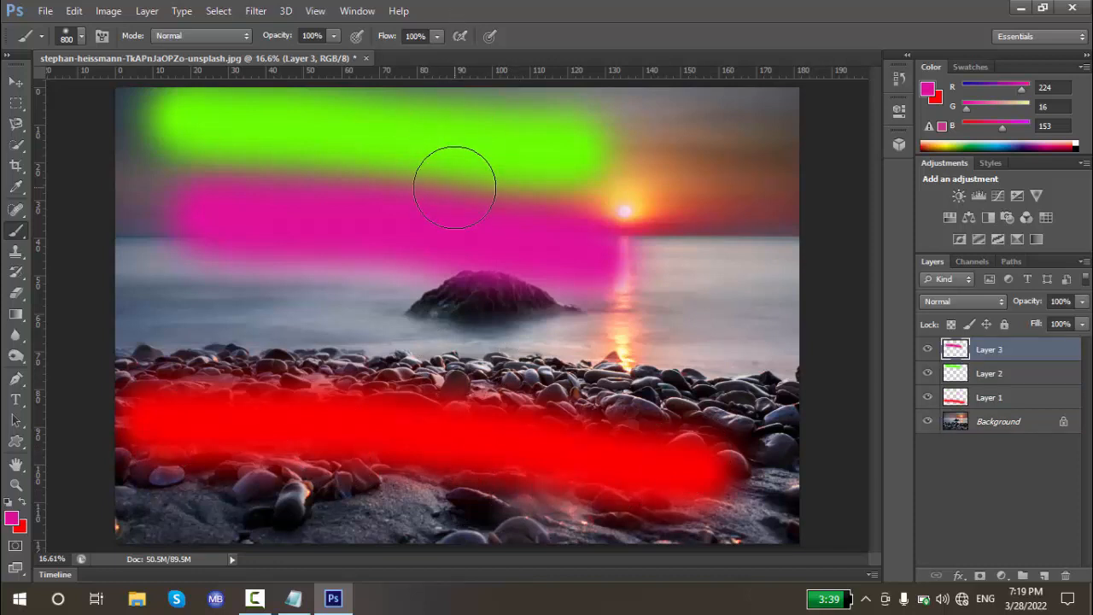
- Hide Layers 1, 2 and 3 one by one to examine the bare photo, and show all three again
left_click(927, 397)
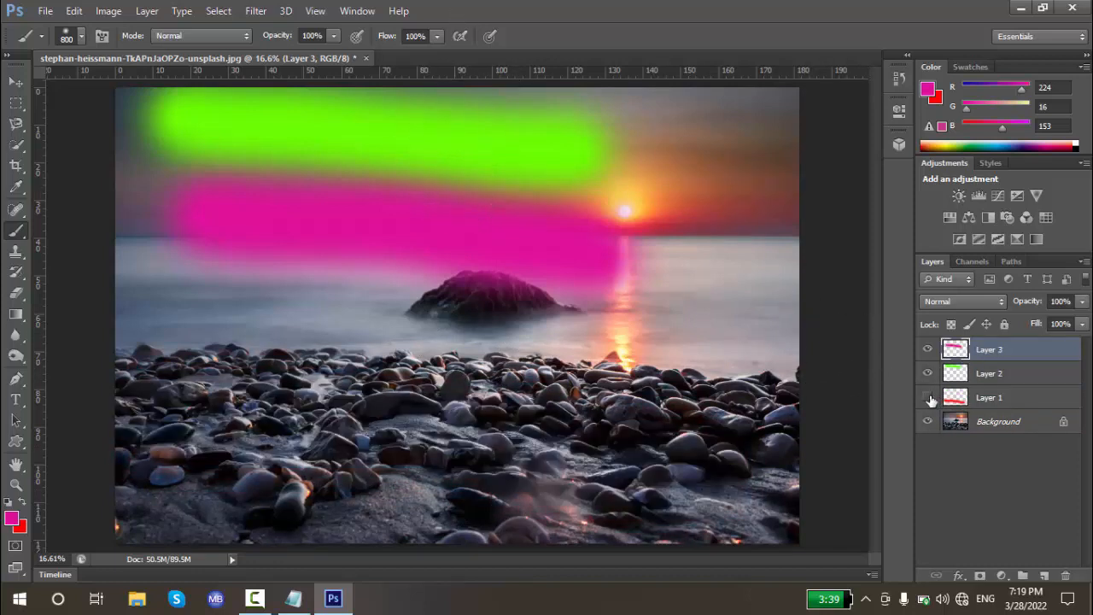
left_click(927, 373)
left_click(927, 349)
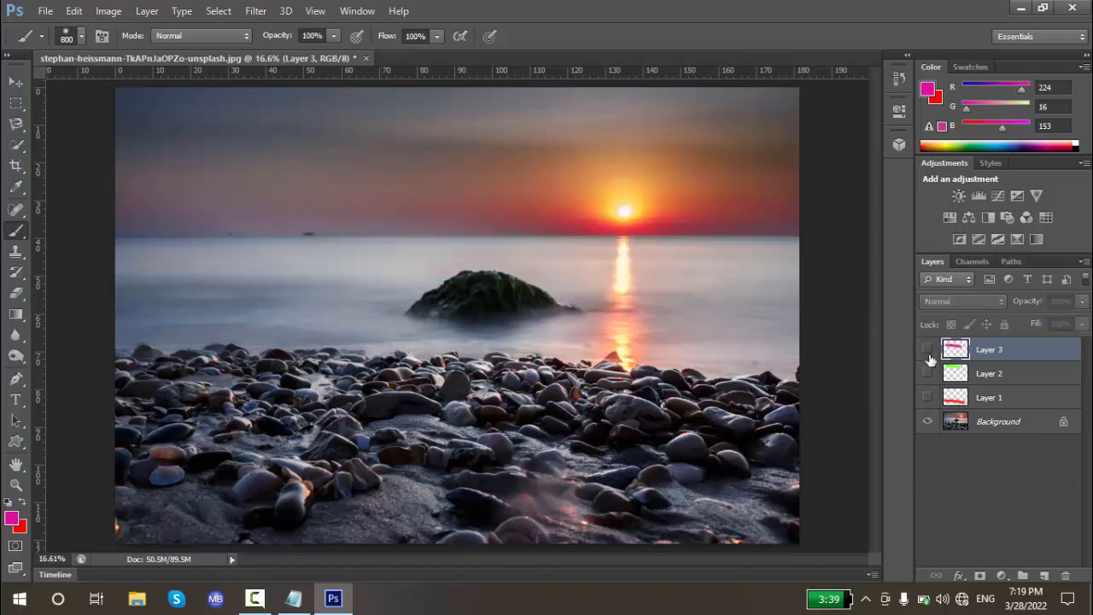
left_click(928, 349)
left_click(928, 374)
left_click(928, 397)
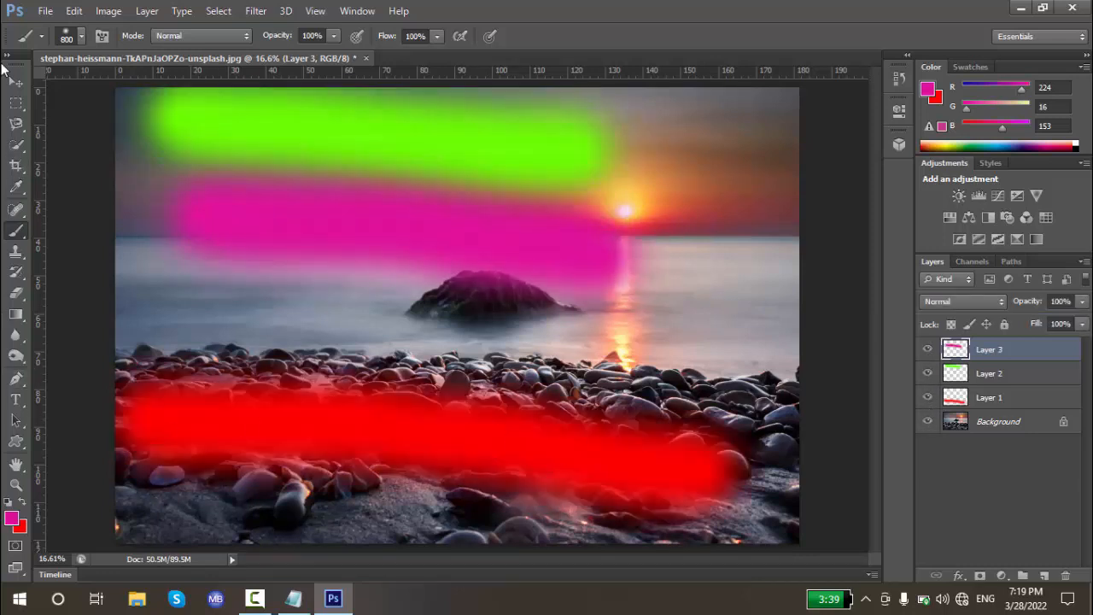
- Move the magenta stroke right and down over the rock, and shift the green and red strokes slightly right
left_click(15, 81)
left_click_drag(326, 218, 461, 279)
mouse_move(415, 128)
left_mouse_down()
mouse_move(491, 145)
mouse_move(469, 132)
left_mouse_up()
mouse_move(399, 406)
left_mouse_down()
mouse_move(485, 427)
mouse_move(452, 453)
left_mouse_up()
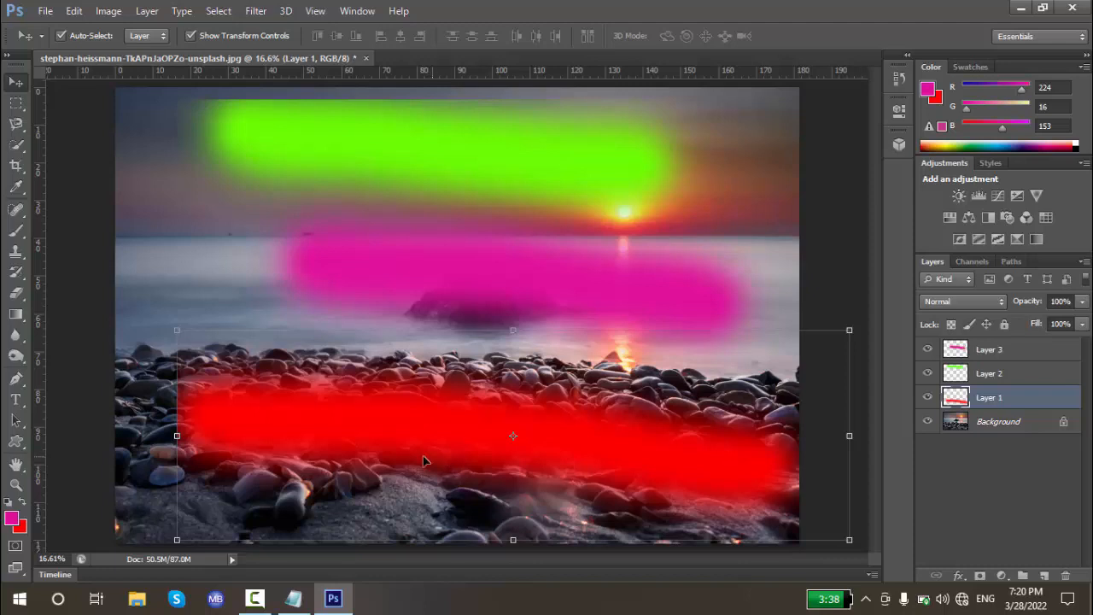
left_click_drag(414, 447, 395, 428)
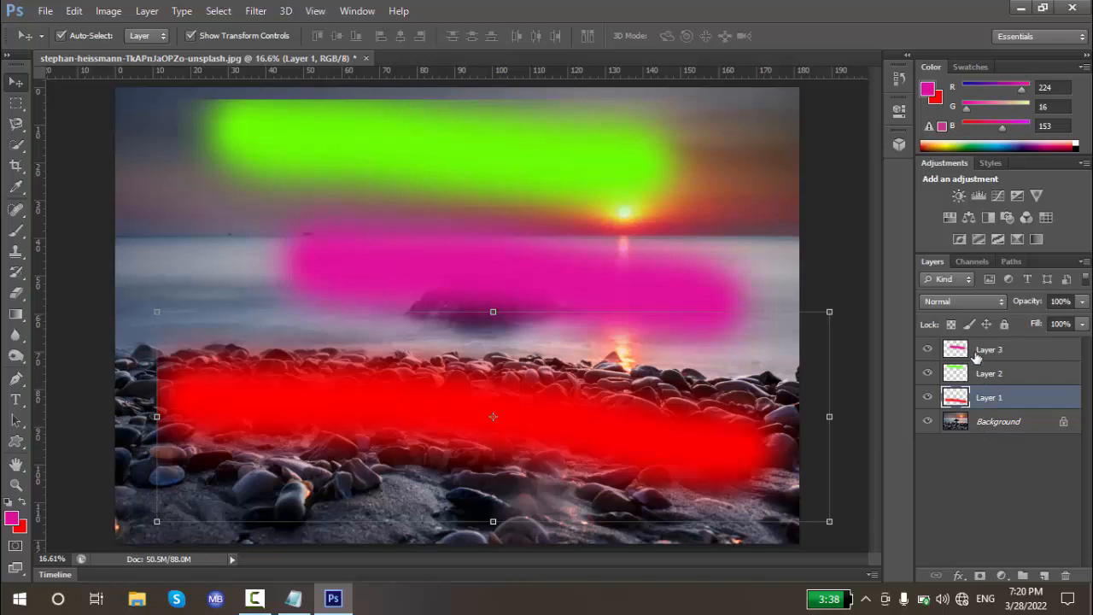
- Group Layers 1 to 3 under the name Color Lines, and hide and show the whole group once
left_click(977, 352)
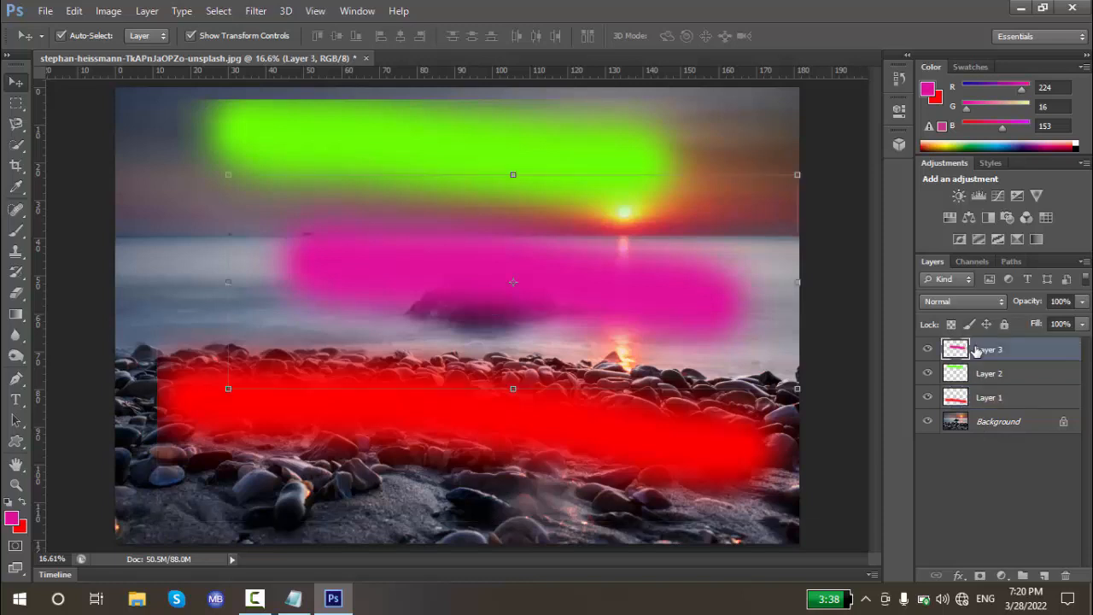
left_click(987, 400, "shift")
key("ctrl+g")
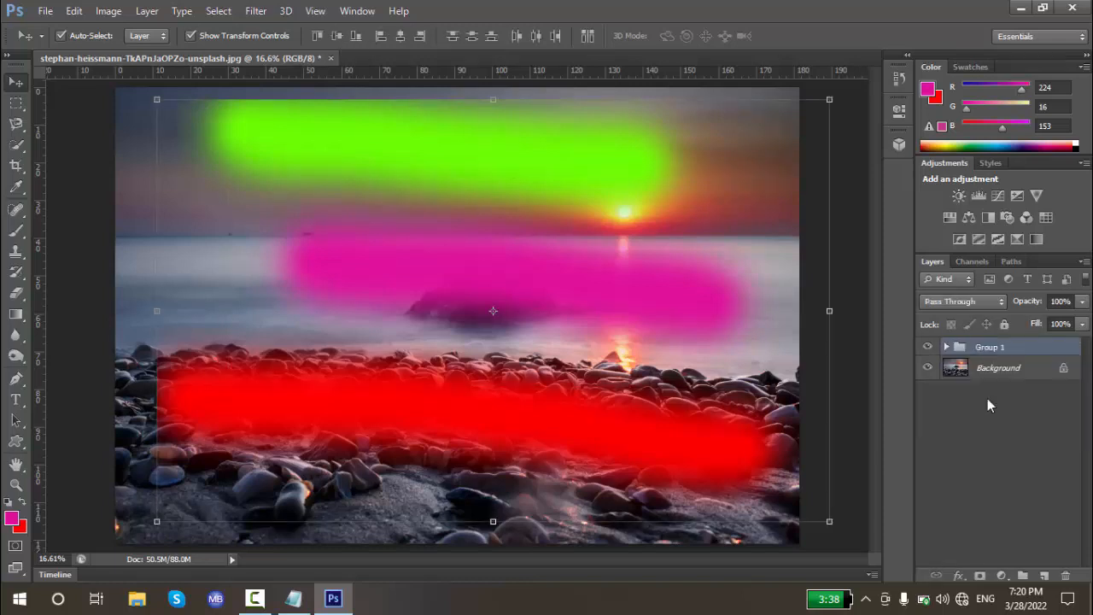
double_click(990, 348)
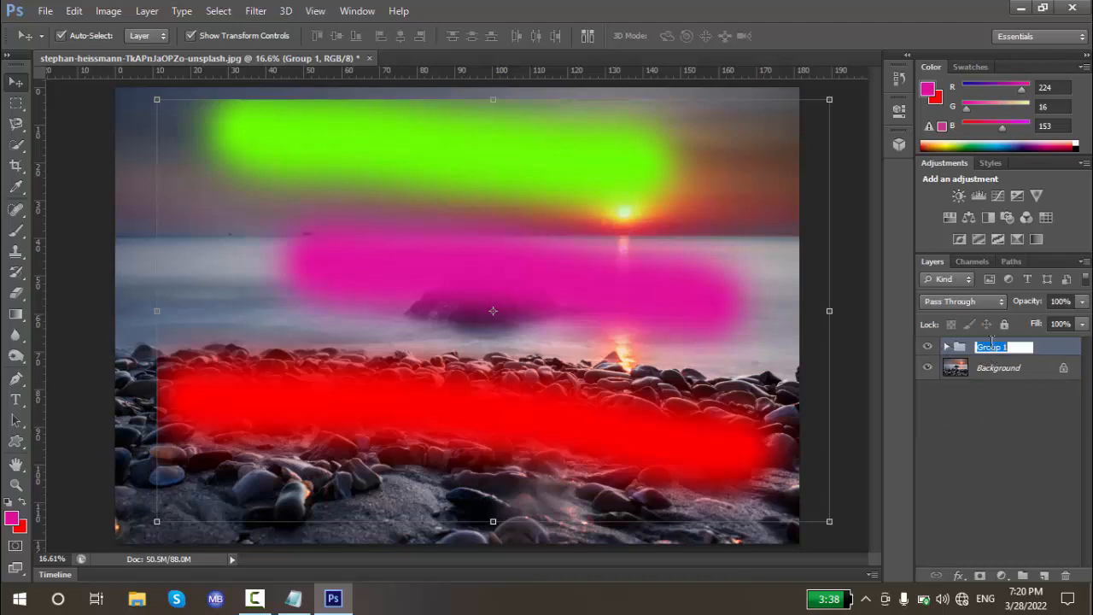
type("Color Lines")
key("Return")
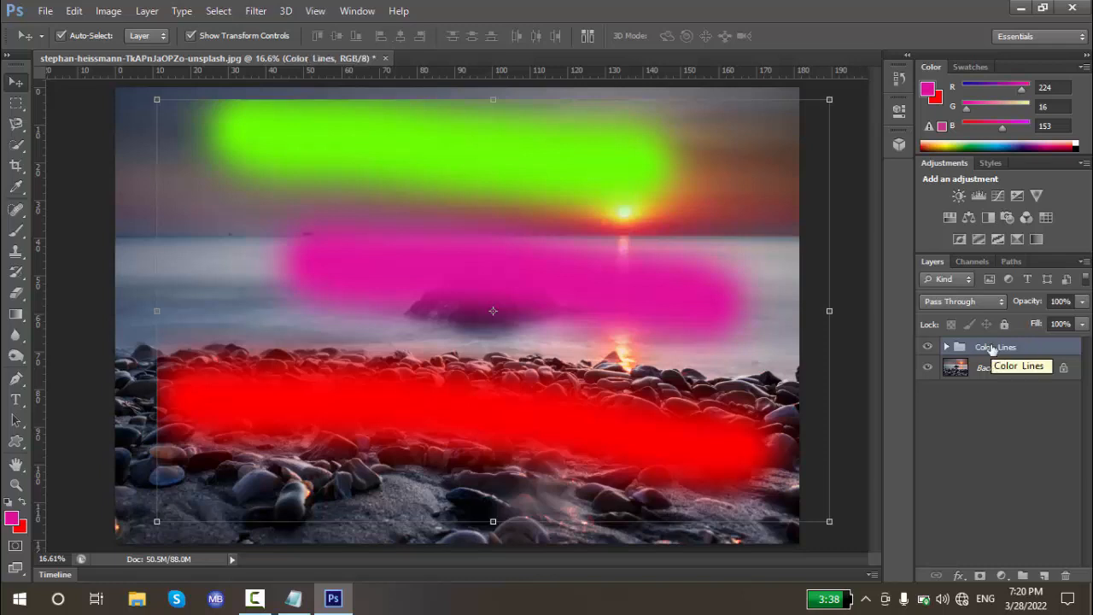
left_click(928, 347)
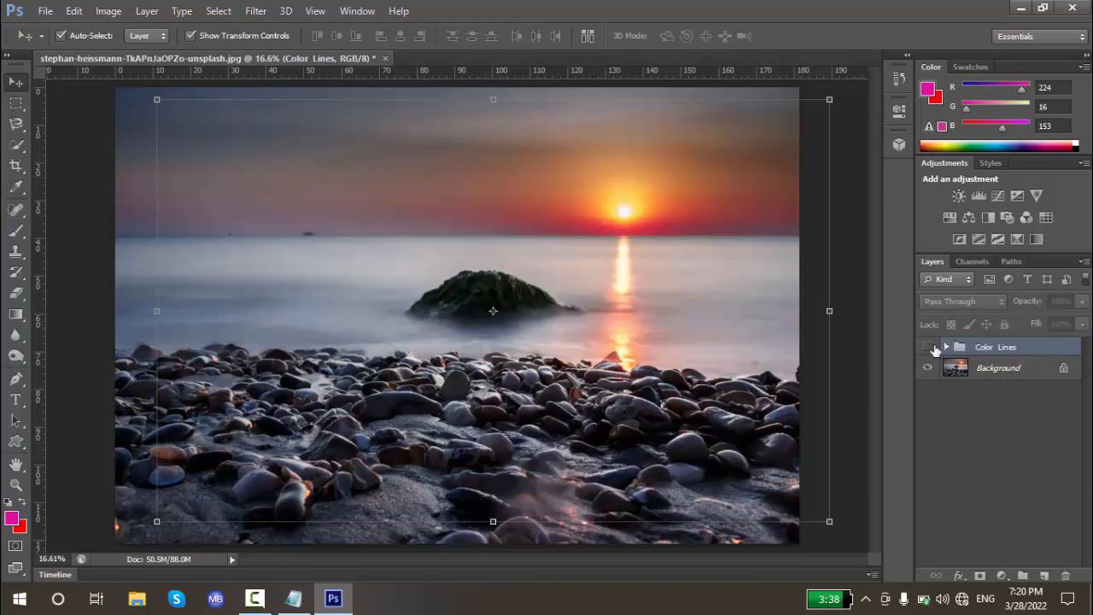
left_click(928, 346)
- Expand the Color Lines group, look through its layers, and rename Layer 1 as Red line
left_click(946, 347)
left_click(991, 418)
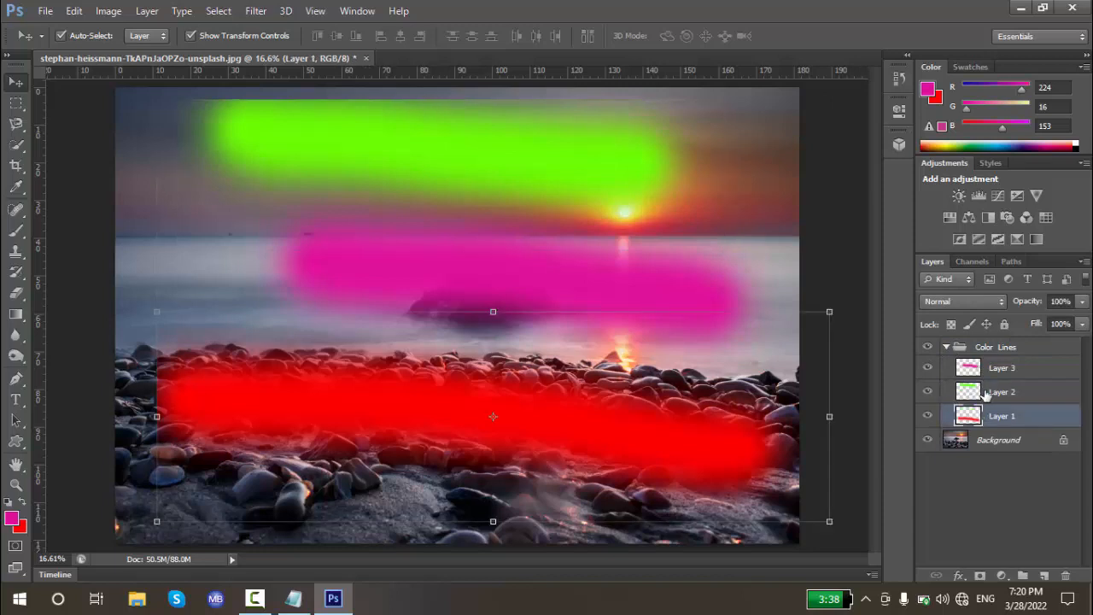
left_click(990, 391)
left_click(999, 369)
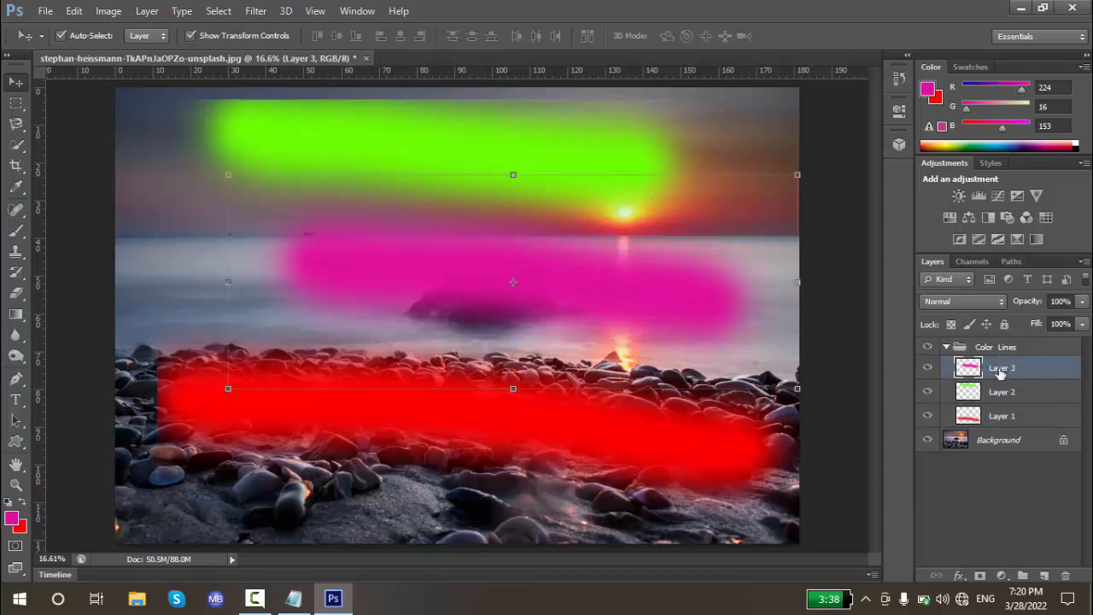
double_click(1001, 416)
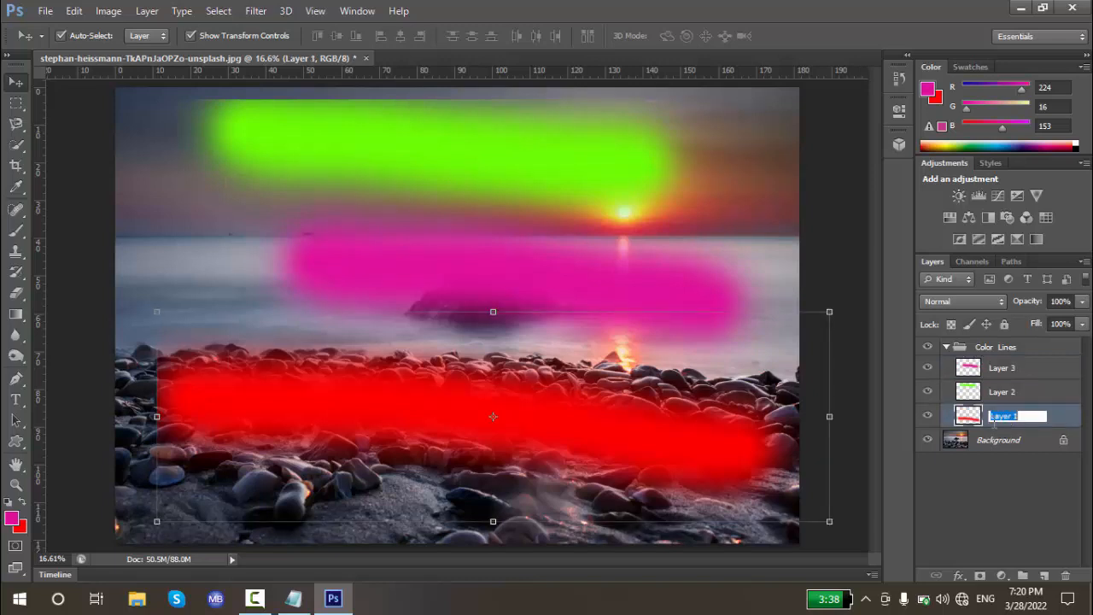
type("Red line")
key("Return")
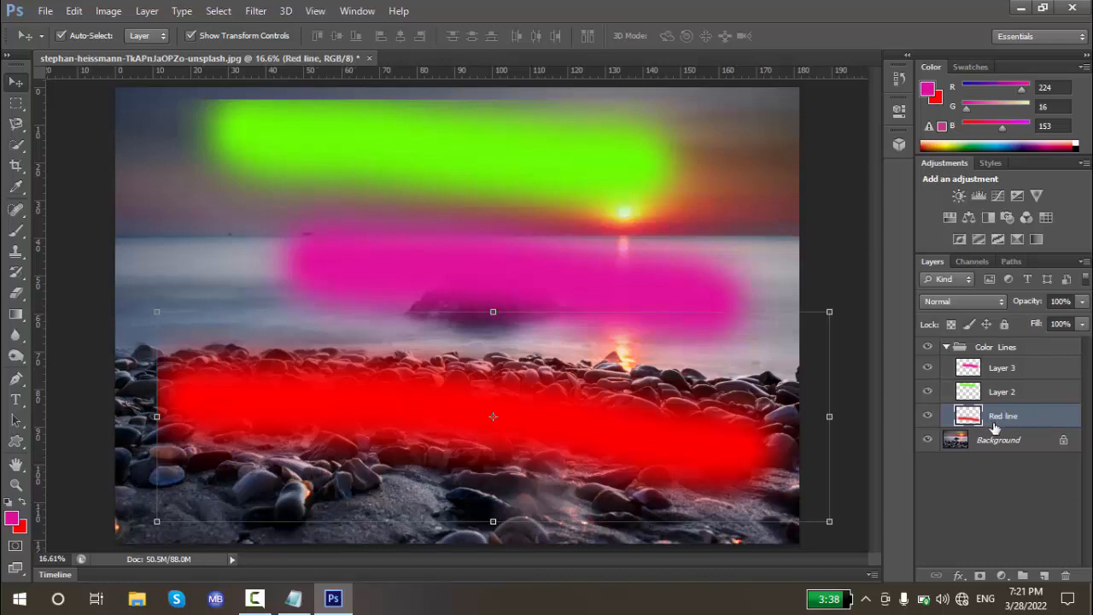
- Rename Layer 2 as green Line and Layer 3 as Pink Line inside the Color Lines group
double_click(1004, 392)
type("gre")
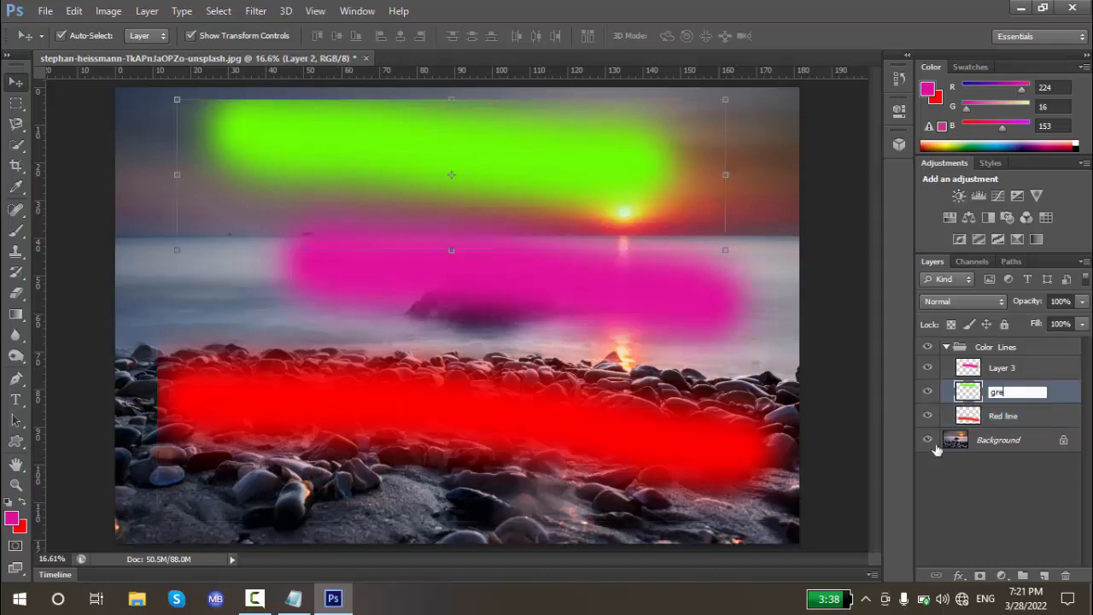
type("en Line")
key("Return")
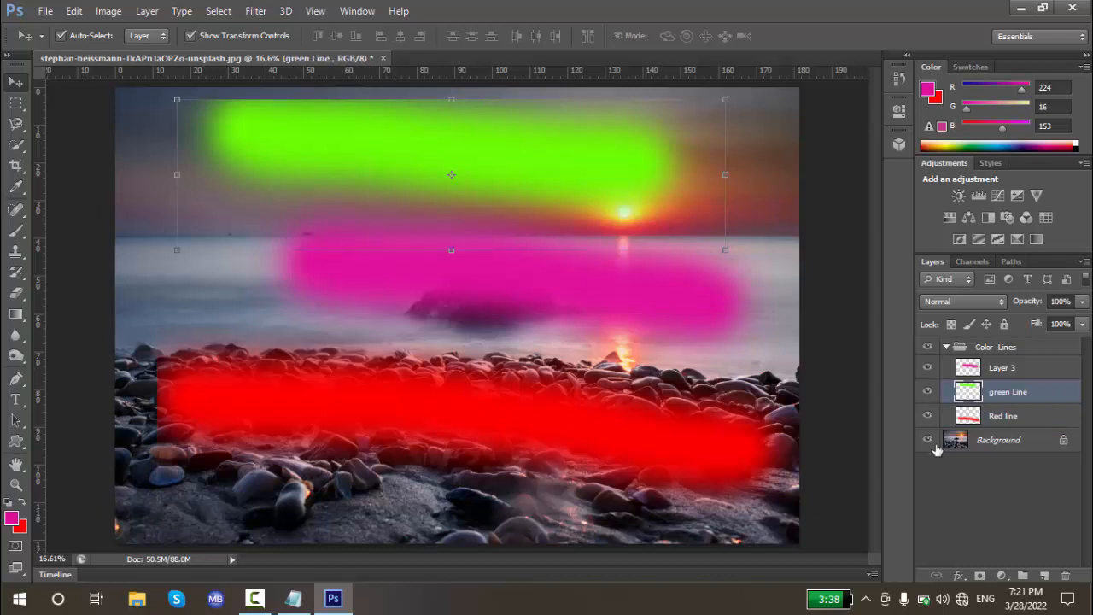
double_click(1000, 368)
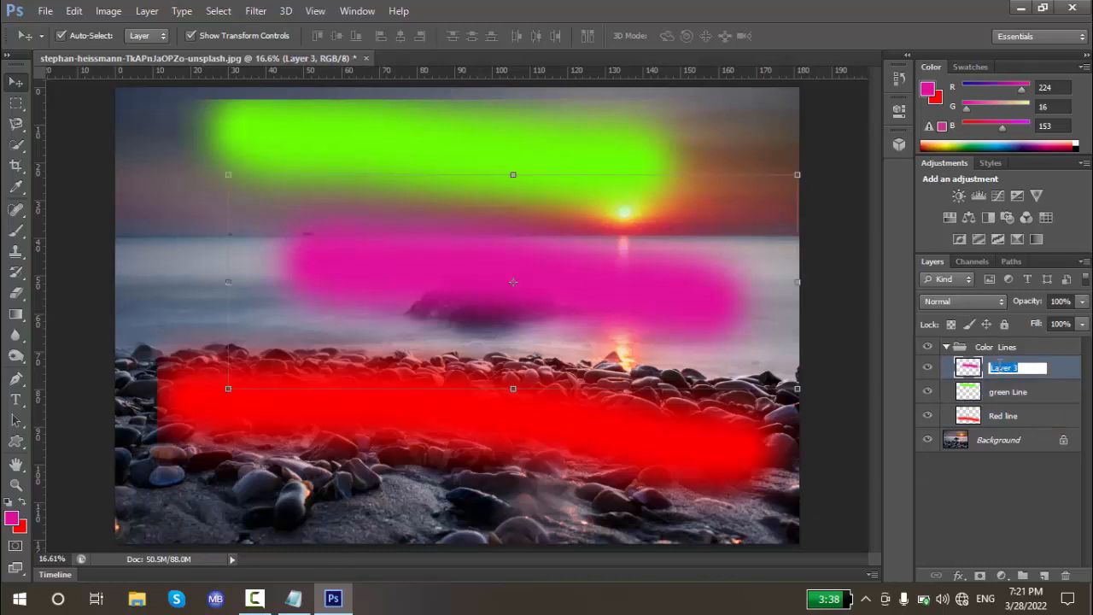
type("Pink Line")
key("Return")
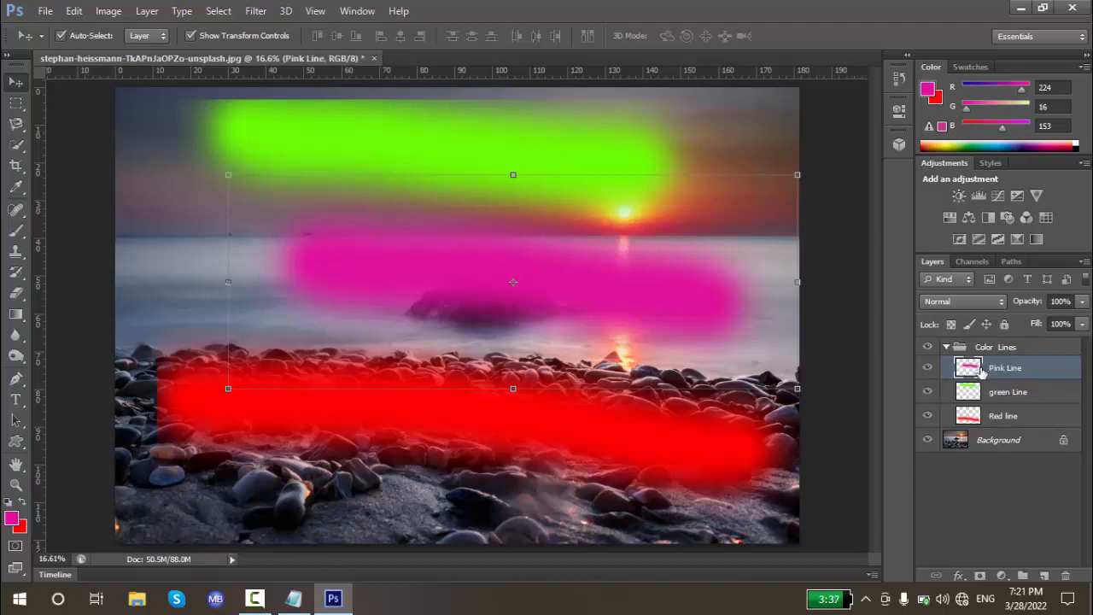
- Collapse the Color Lines group, hide and show it once, and expand it again
left_click(946, 347)
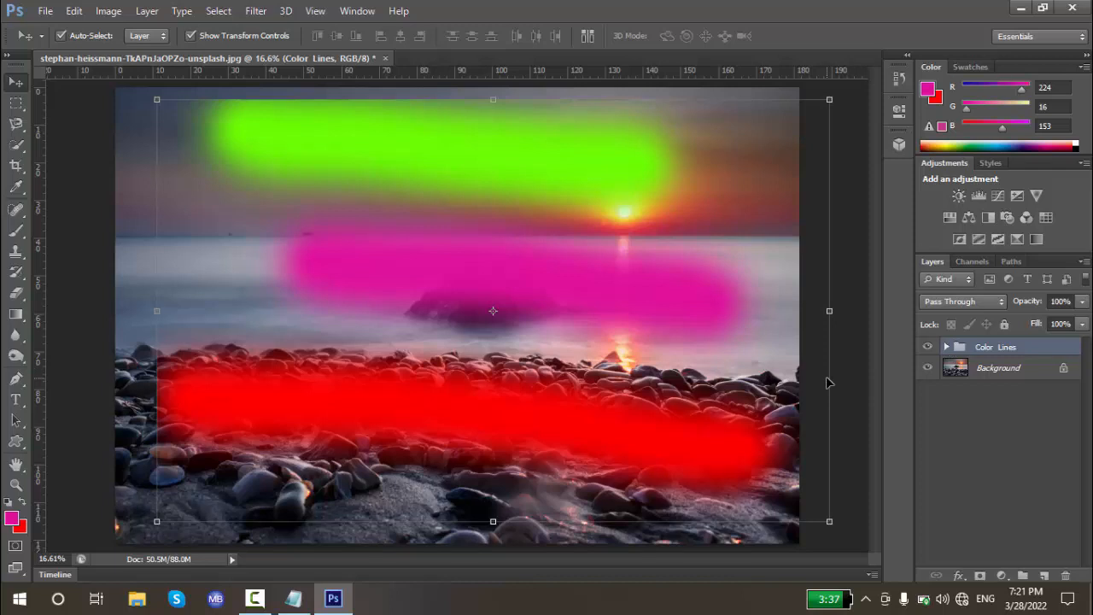
left_click(929, 348)
left_click(928, 347)
left_click(943, 351)
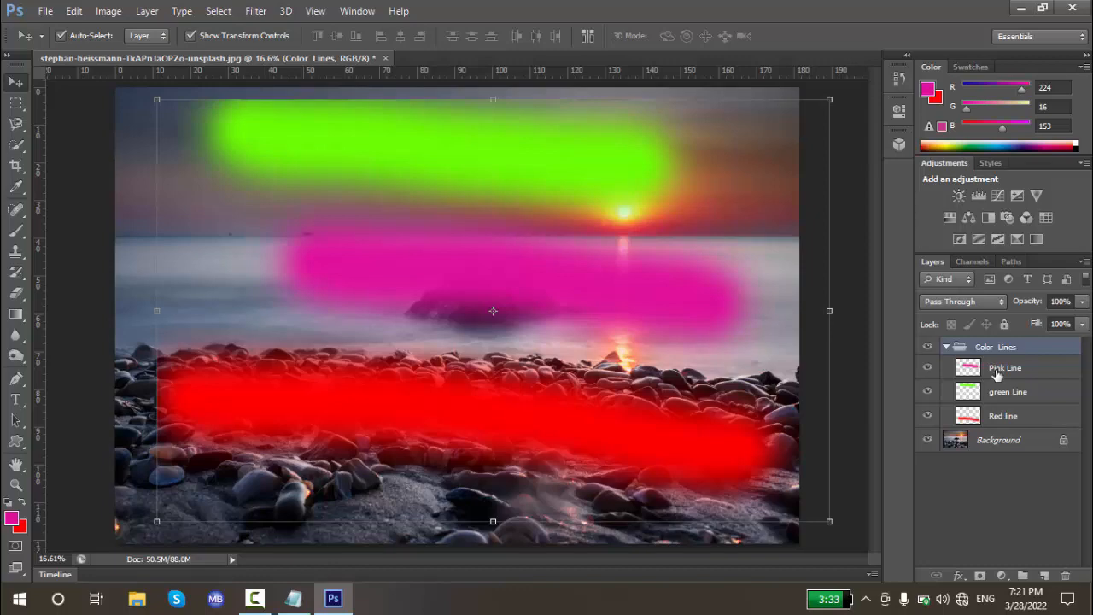
right_click(996, 374)
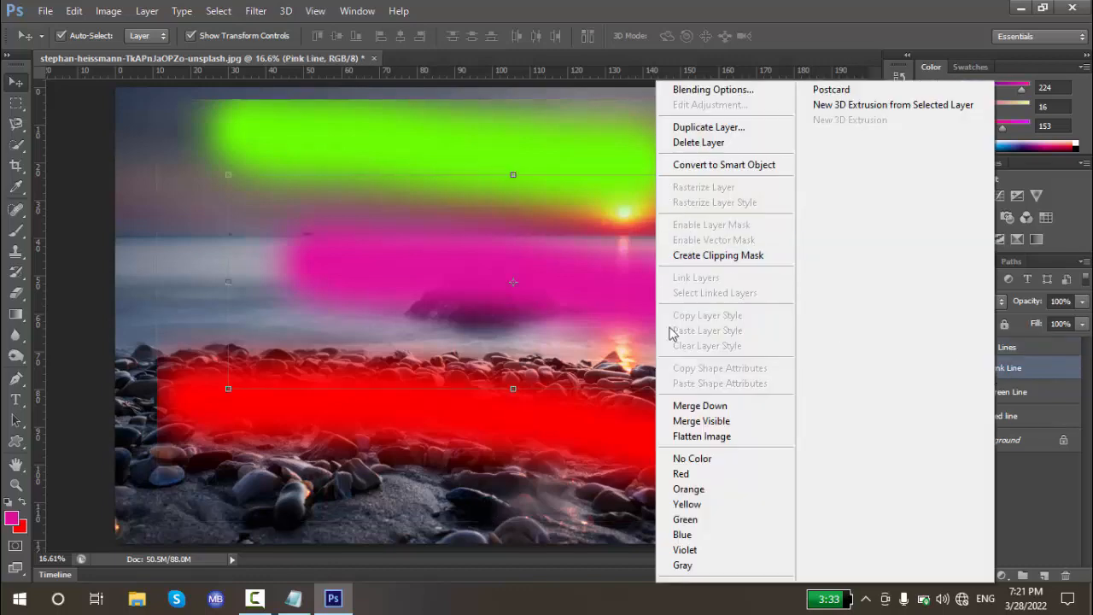
left_click(546, 301)
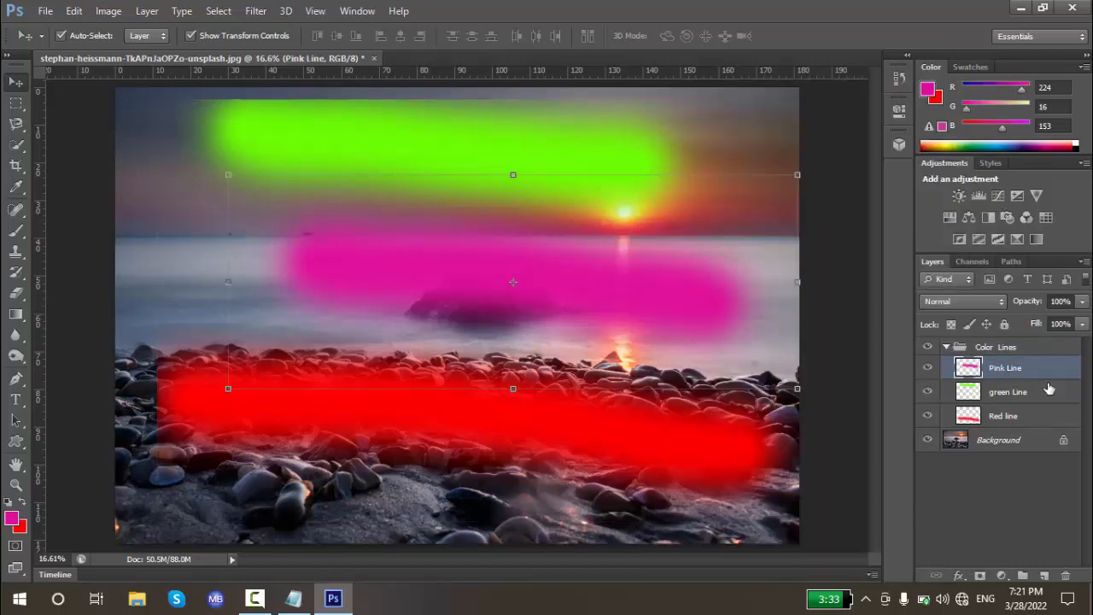
double_click(999, 371)
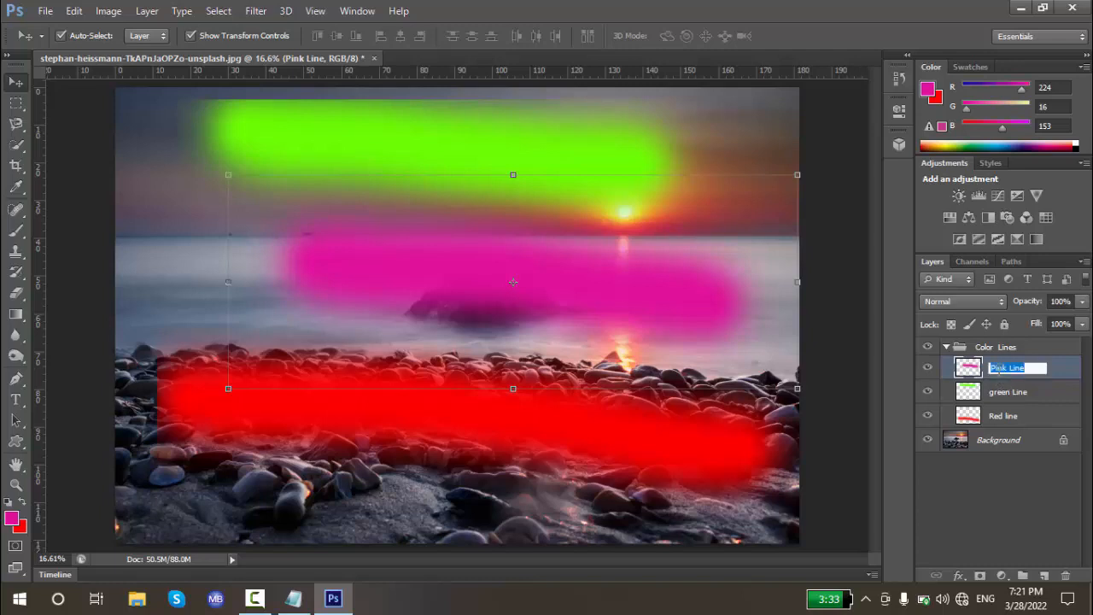
left_click(1008, 398)
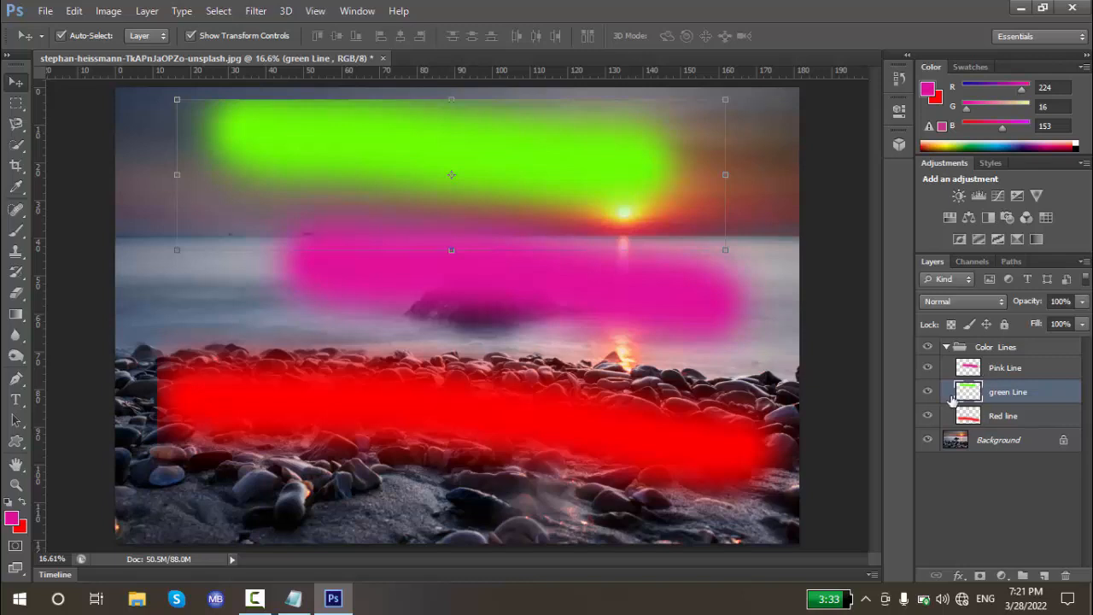
left_click(969, 372)
left_click(969, 392)
left_click(961, 440)
left_click(972, 416)
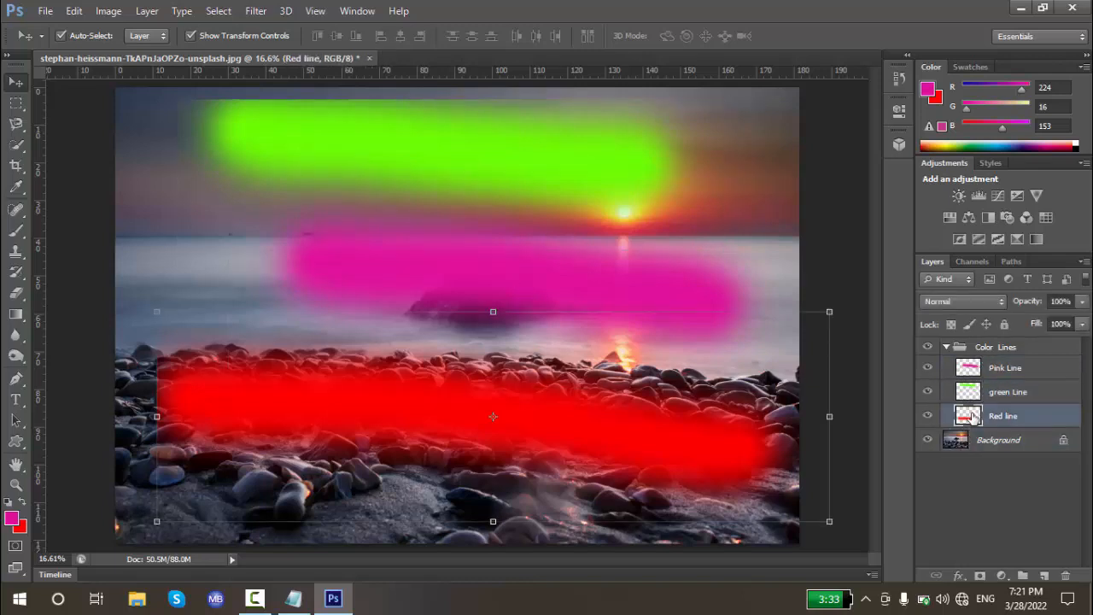
- Ungroup the Color Lines group, look through its three separate layers, and leave no layer selected
left_click(962, 352)
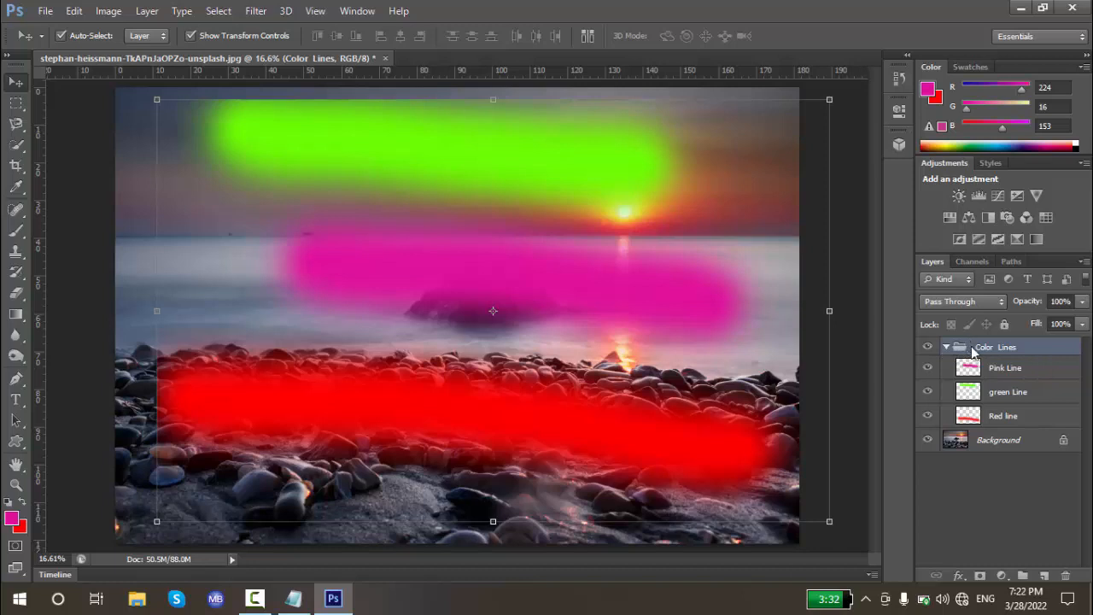
right_click(972, 352)
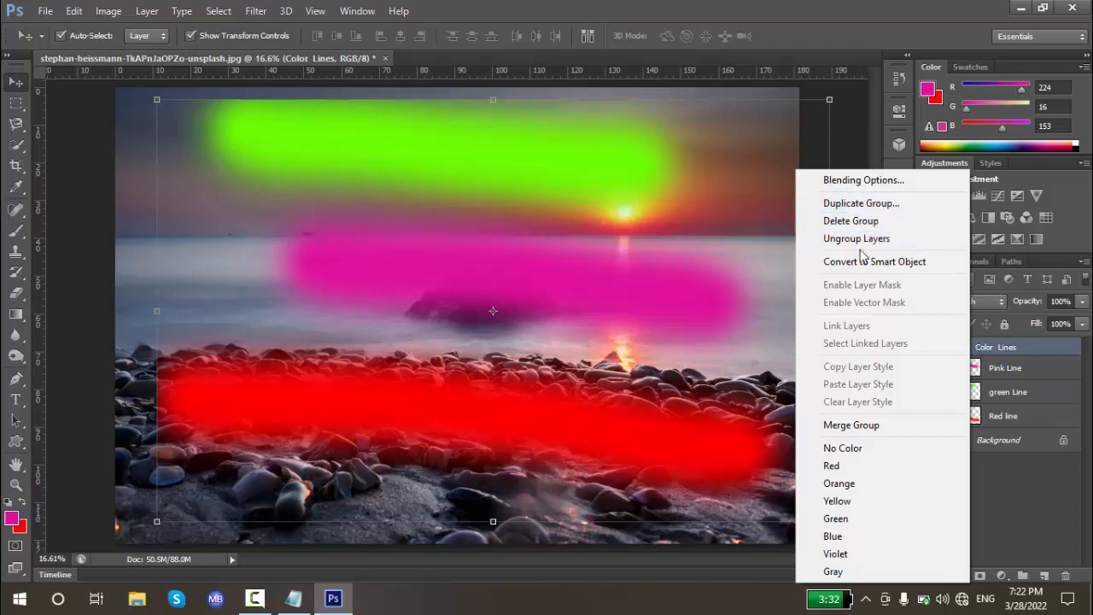
left_click(861, 242)
left_click(983, 355)
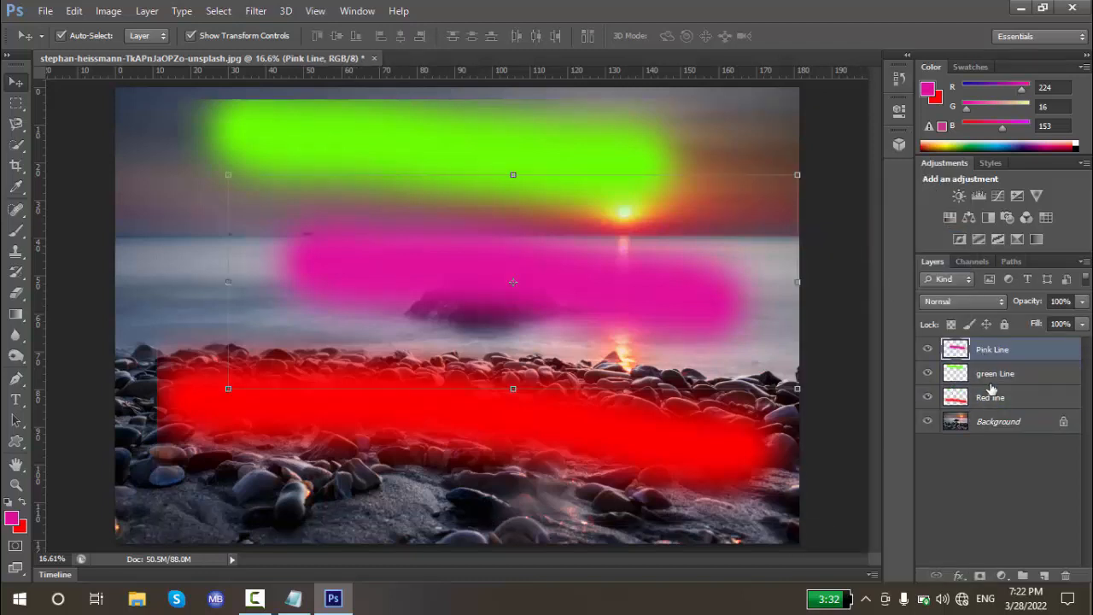
left_click(991, 381)
left_click(992, 402)
left_click(991, 403)
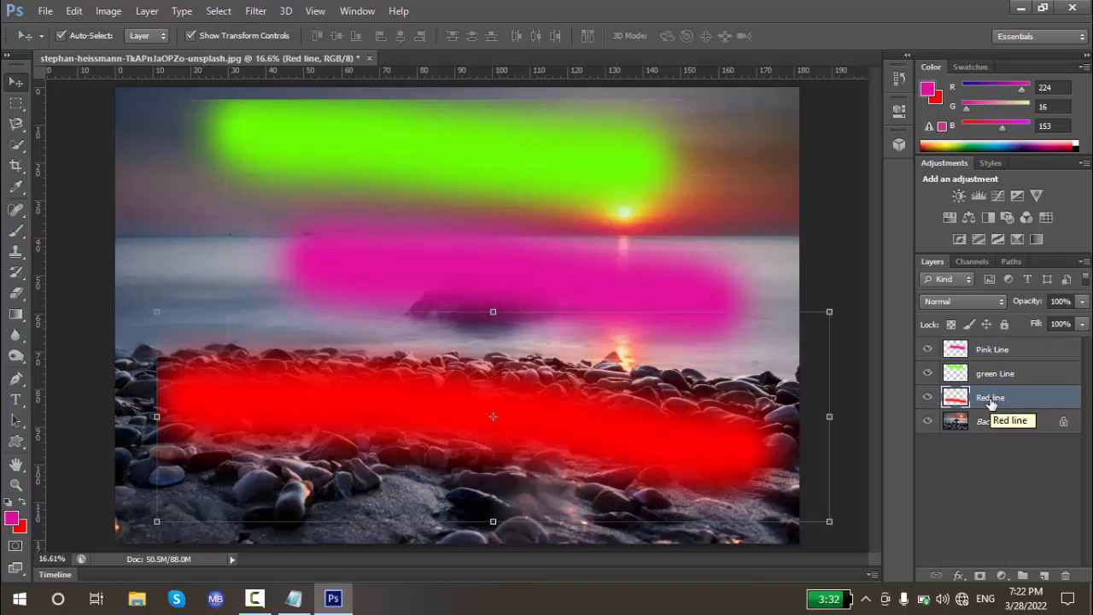
left_click(951, 462)
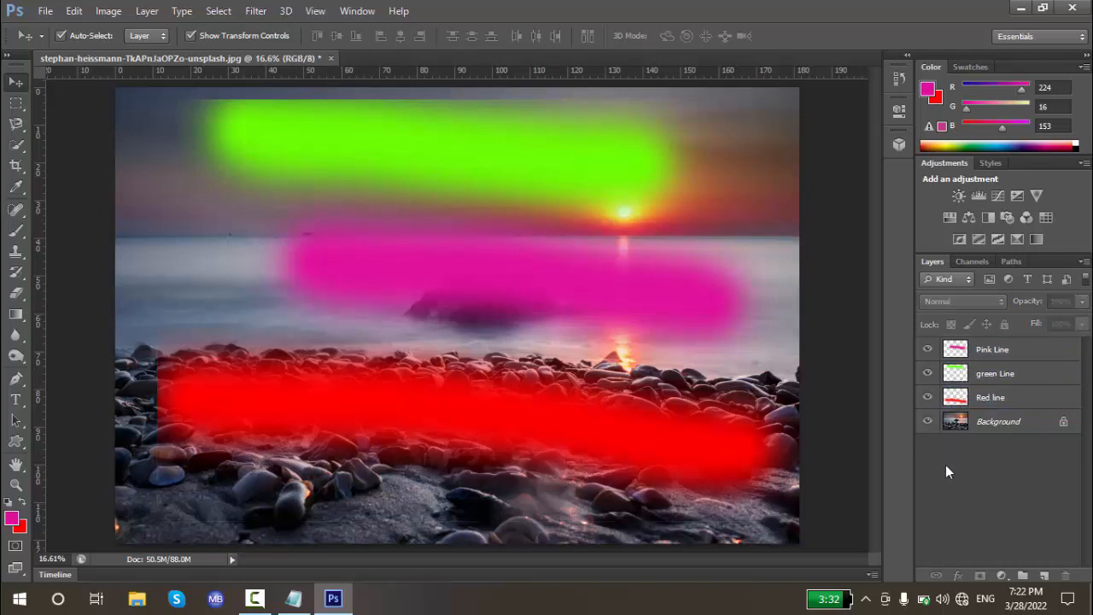
- Group the Pink Line, green Line and Red line layers together, ungroup them again, and deselect them
left_click(972, 347)
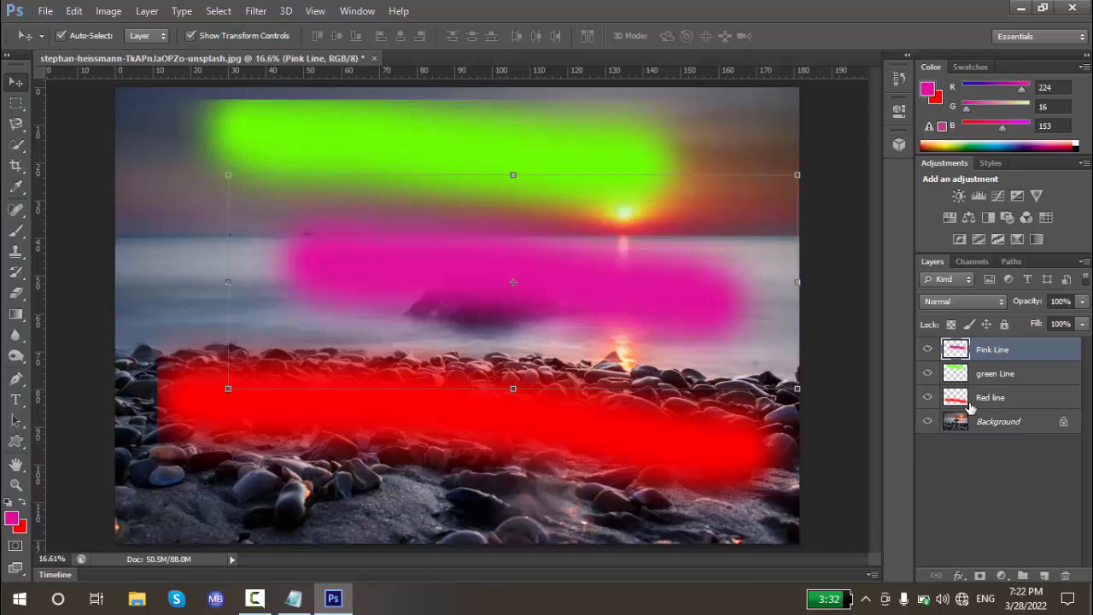
left_click(1012, 397, "shift")
right_click(1011, 396)
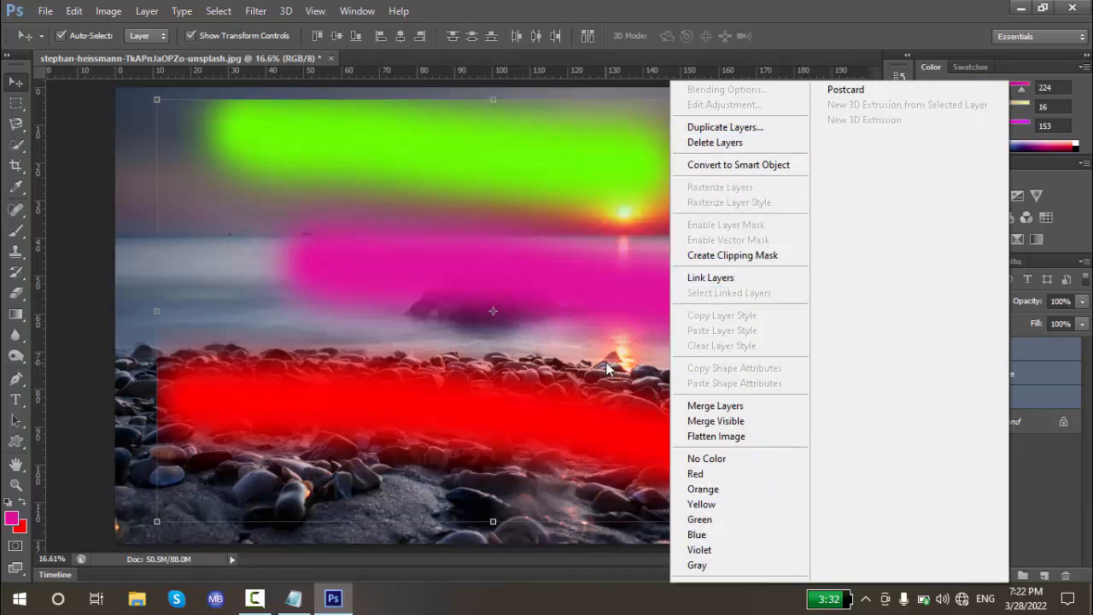
left_click(539, 373)
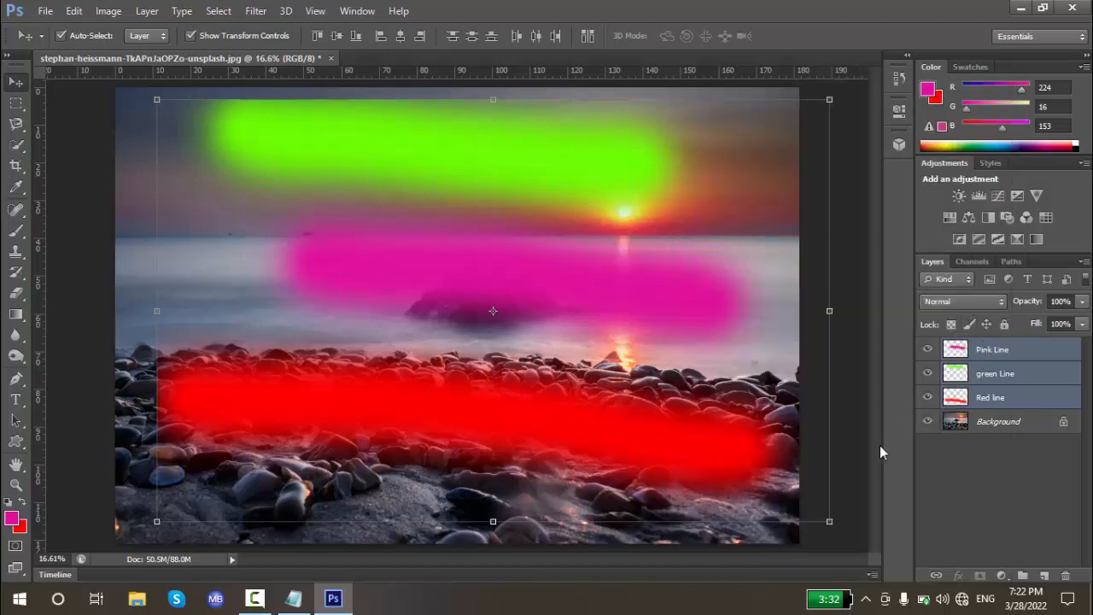
key("ctrl+g")
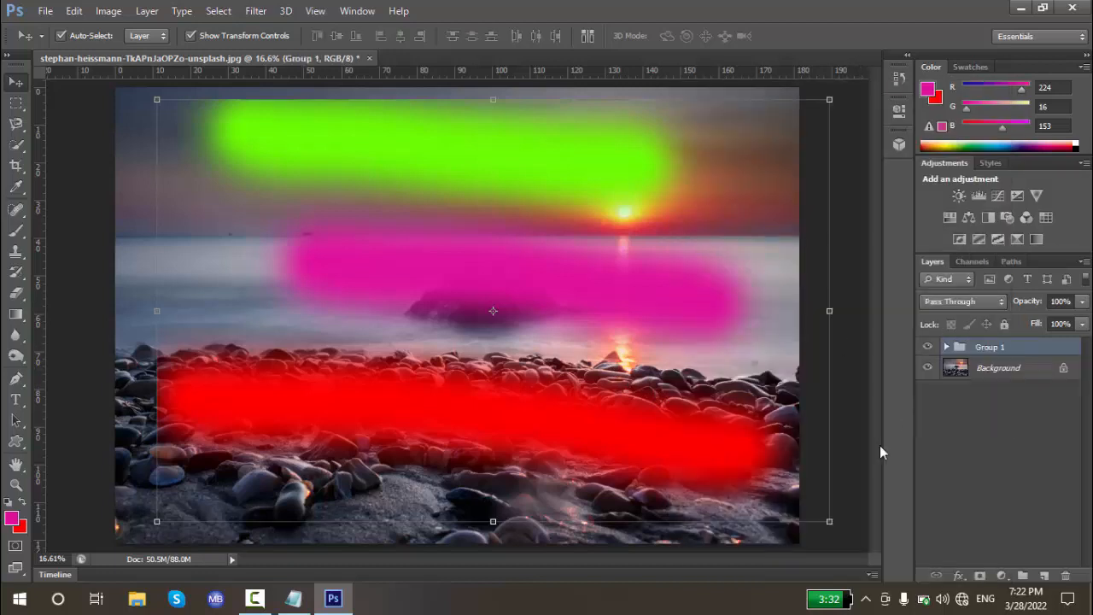
key("ctrl+shift+g")
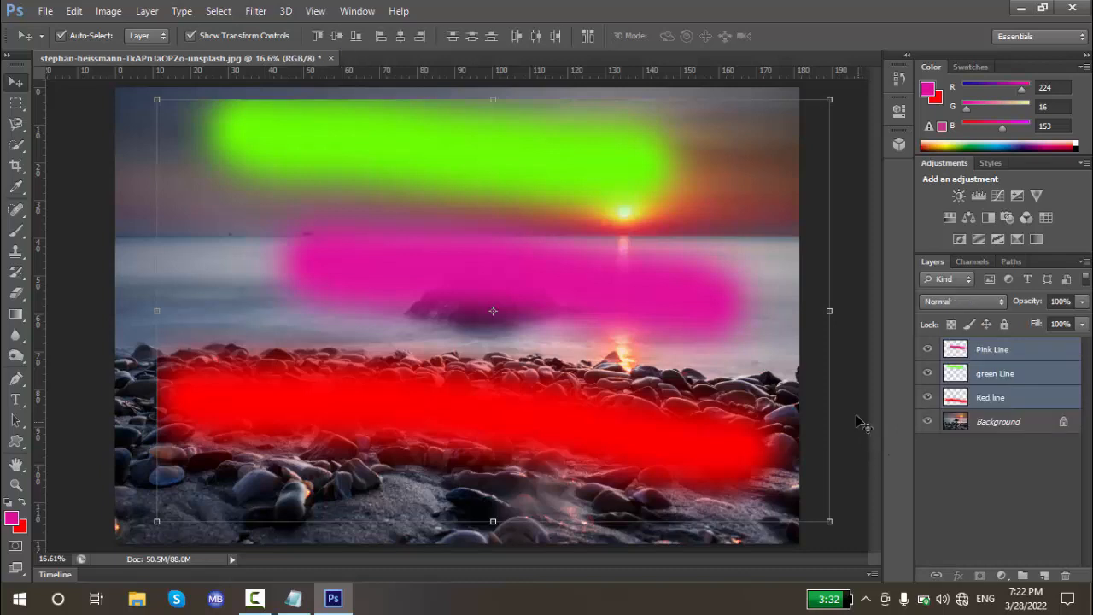
left_click(852, 410)
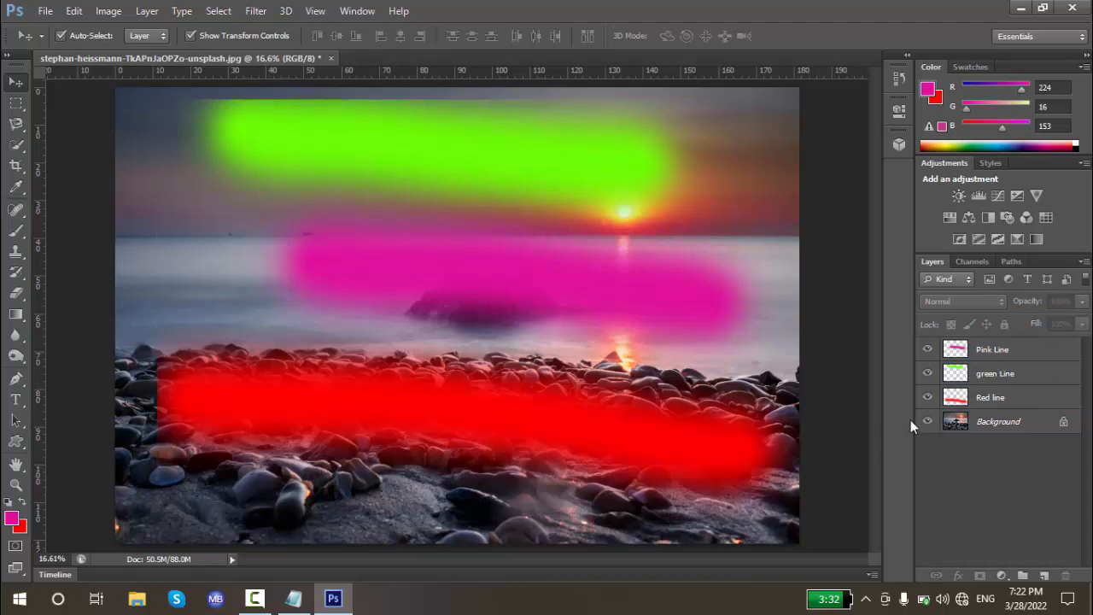
left_click(988, 352)
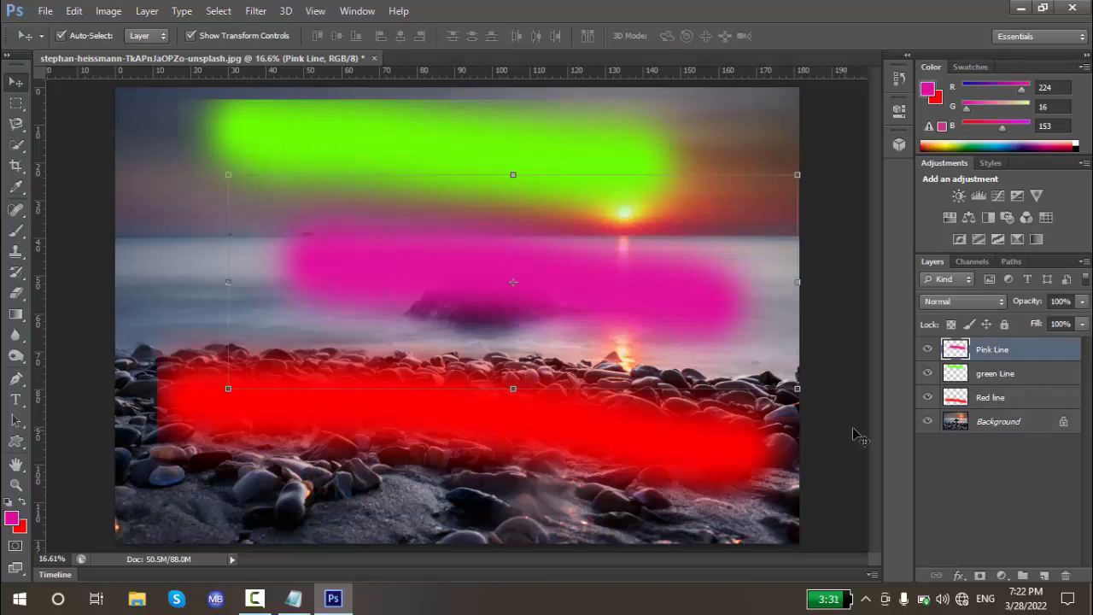
left_click(984, 426)
left_click(989, 398)
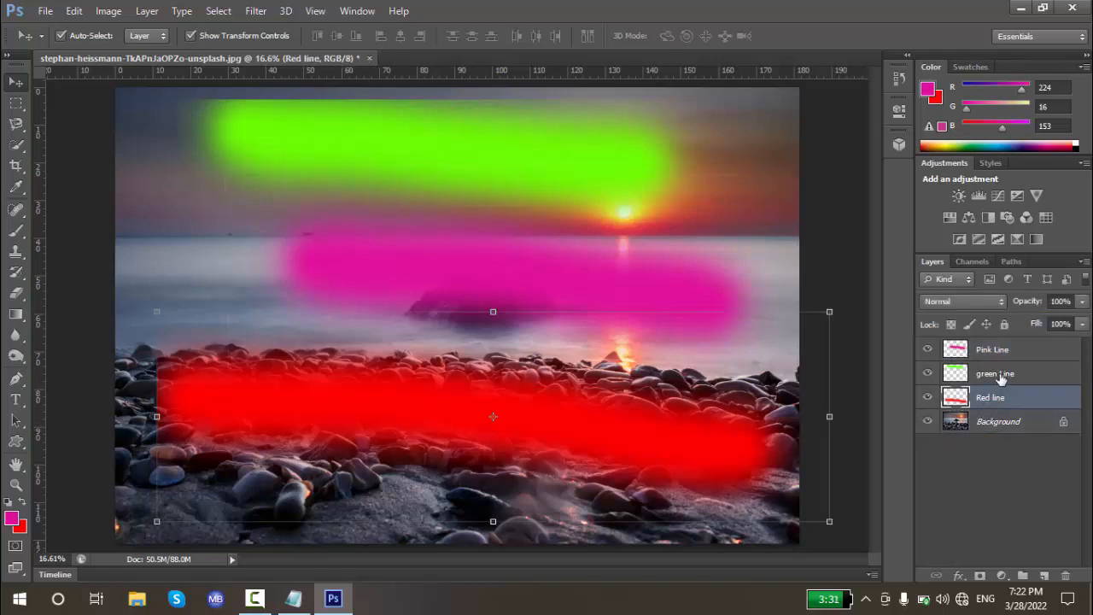
left_click(999, 374)
left_click(1003, 351)
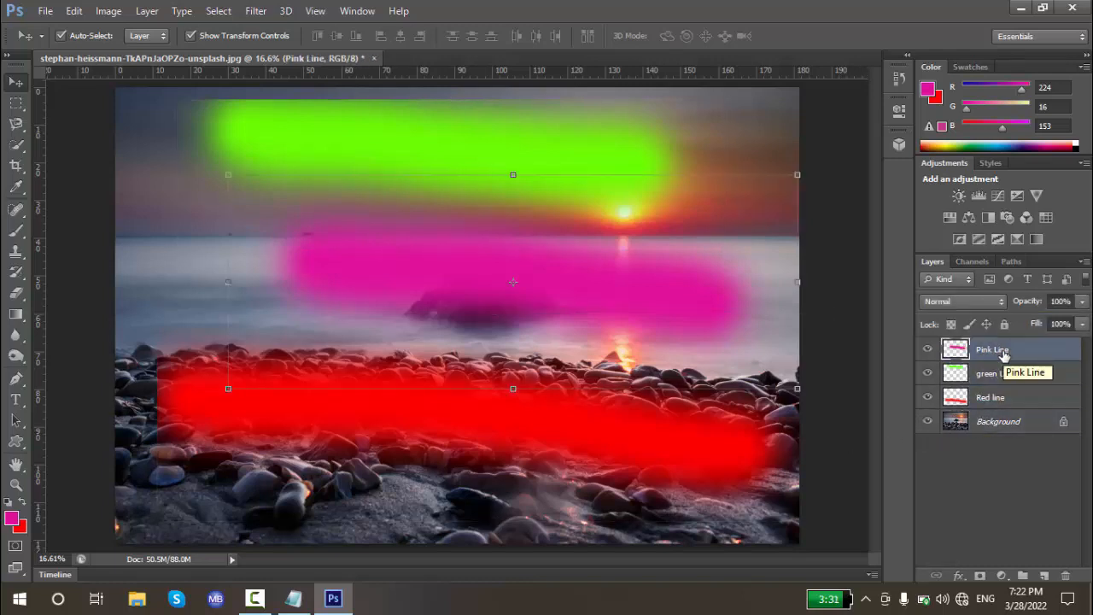
left_click(977, 455)
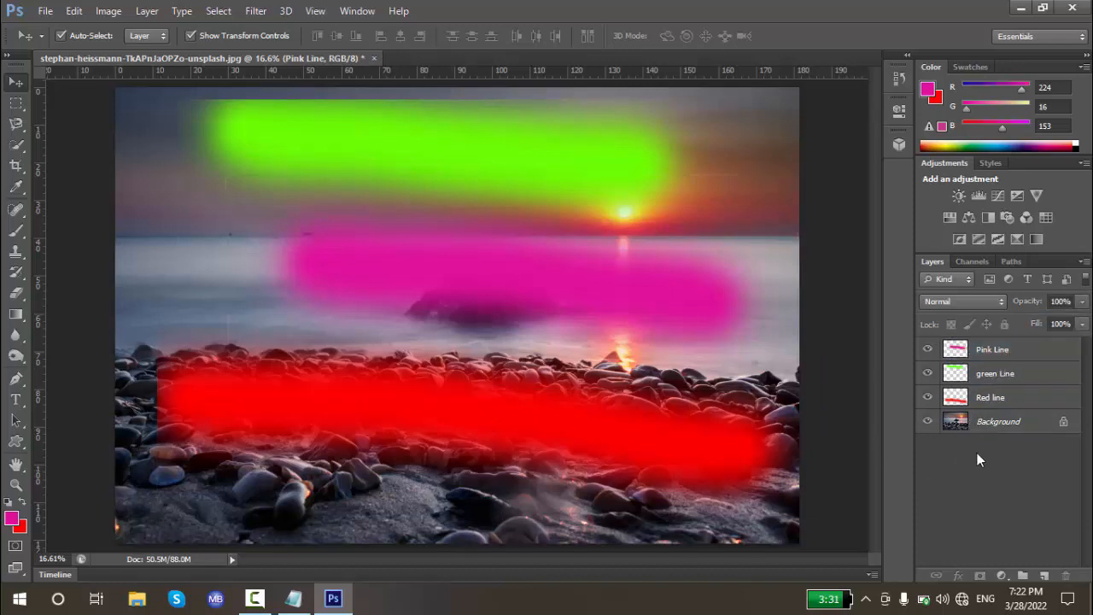
- Move the red stroke on the Red line layer slightly left and down over the stones
left_click(987, 401)
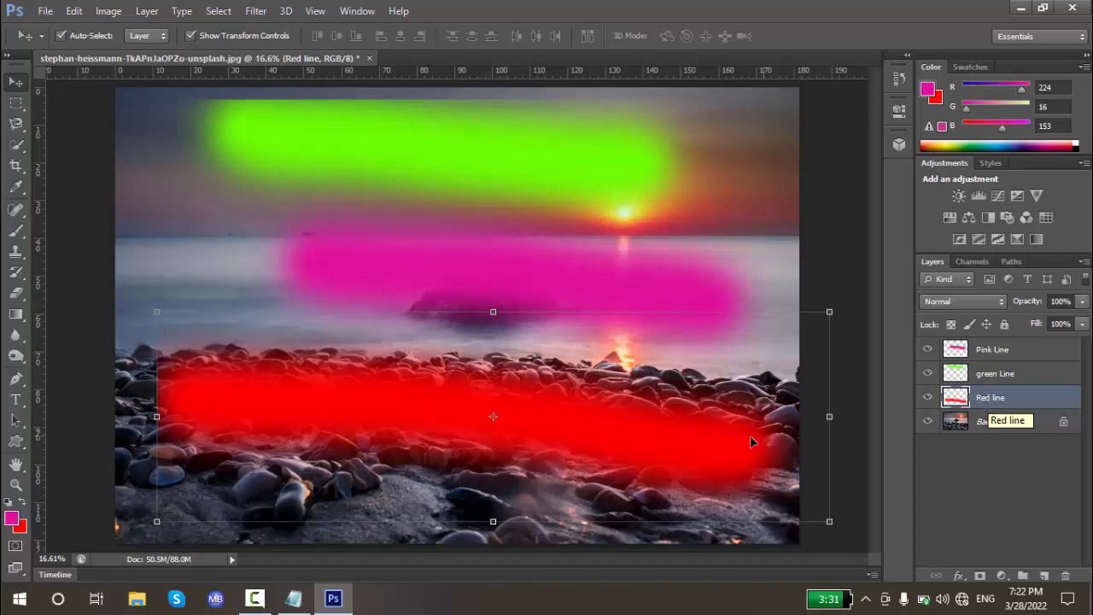
left_click_drag(669, 449, 666, 450)
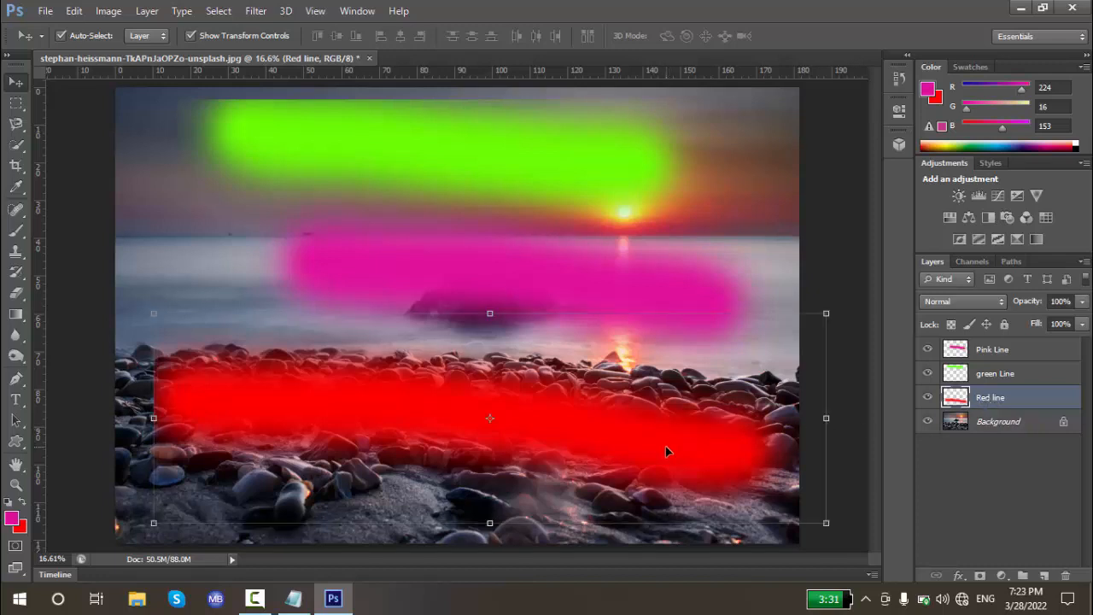
mouse_move(666, 447)
left_mouse_down()
mouse_move(661, 437)
mouse_move(669, 453)
left_mouse_up()
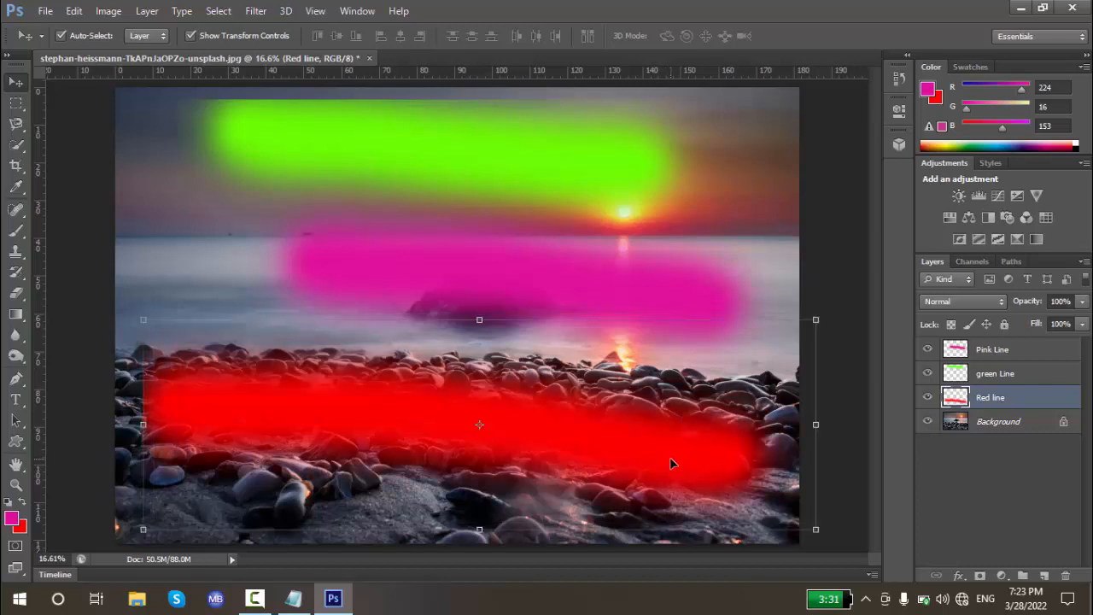
- Load the Red line layer's painted pixels as a selection and set the foreground color to blue 003cff
left_click(955, 399, "ctrl")
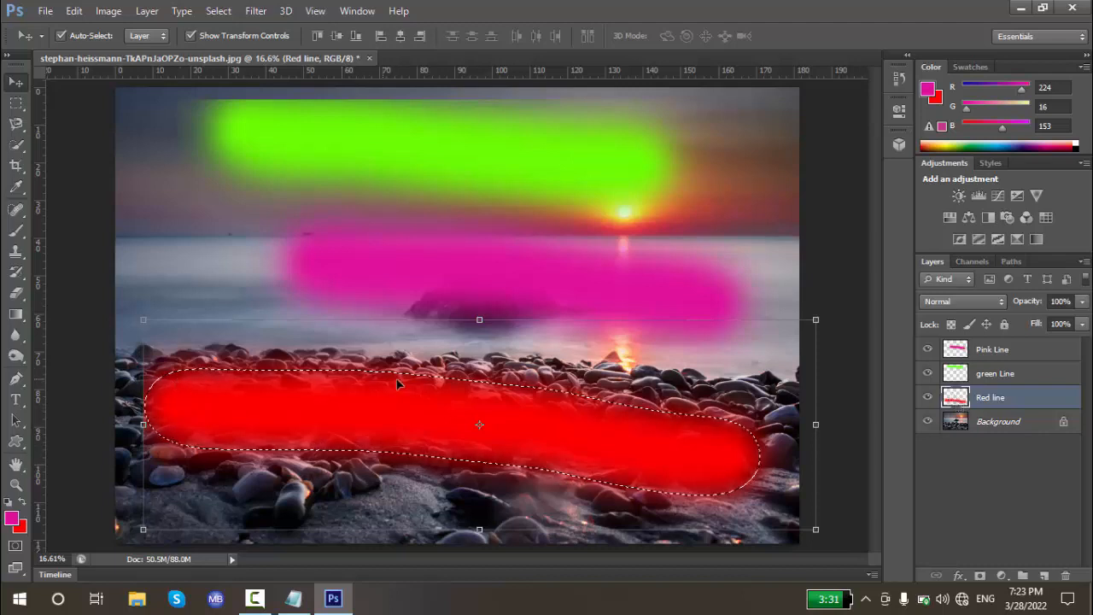
left_click(11, 518)
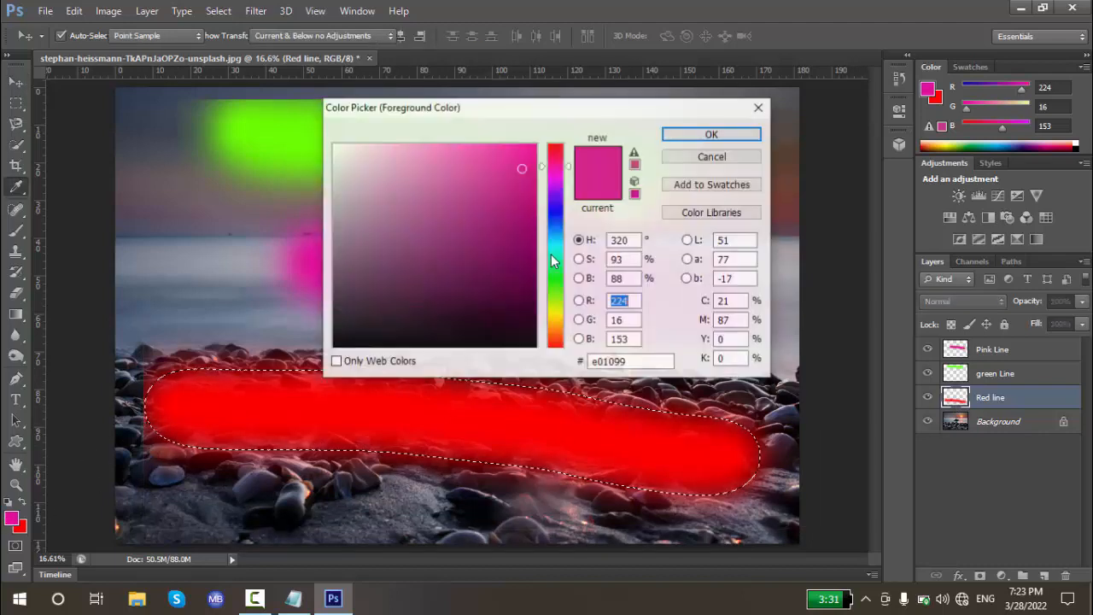
left_click(555, 220)
left_click_drag(512, 171, 704, 90)
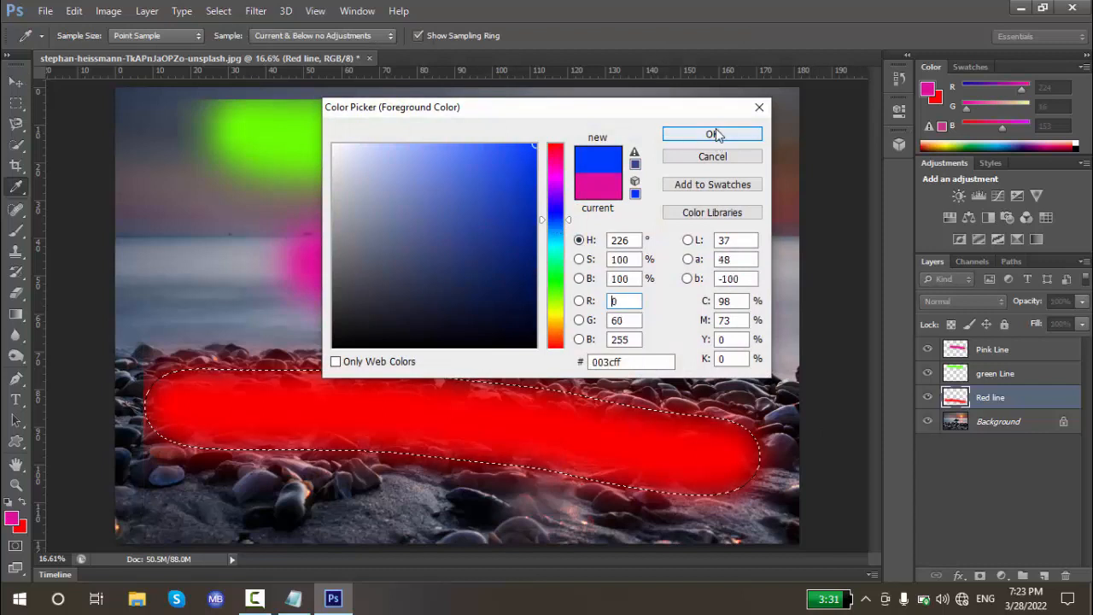
left_click(714, 134)
- Fill the selected stroke with the blue foreground color, try the red background color, and refill it with blue
key("alt+BackSpace")
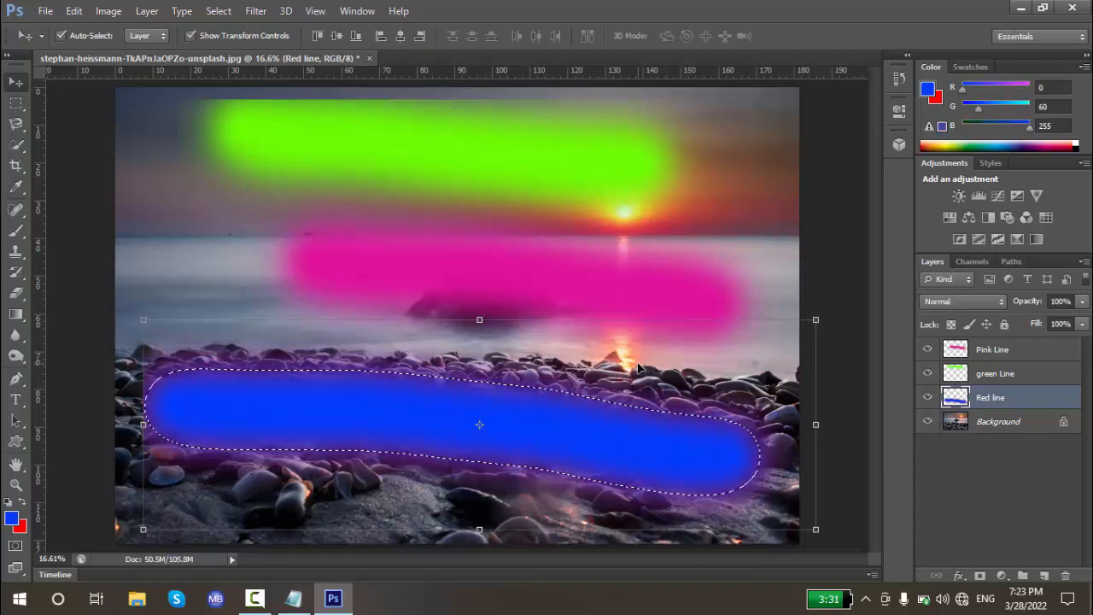
key("ctrl+BackSpace")
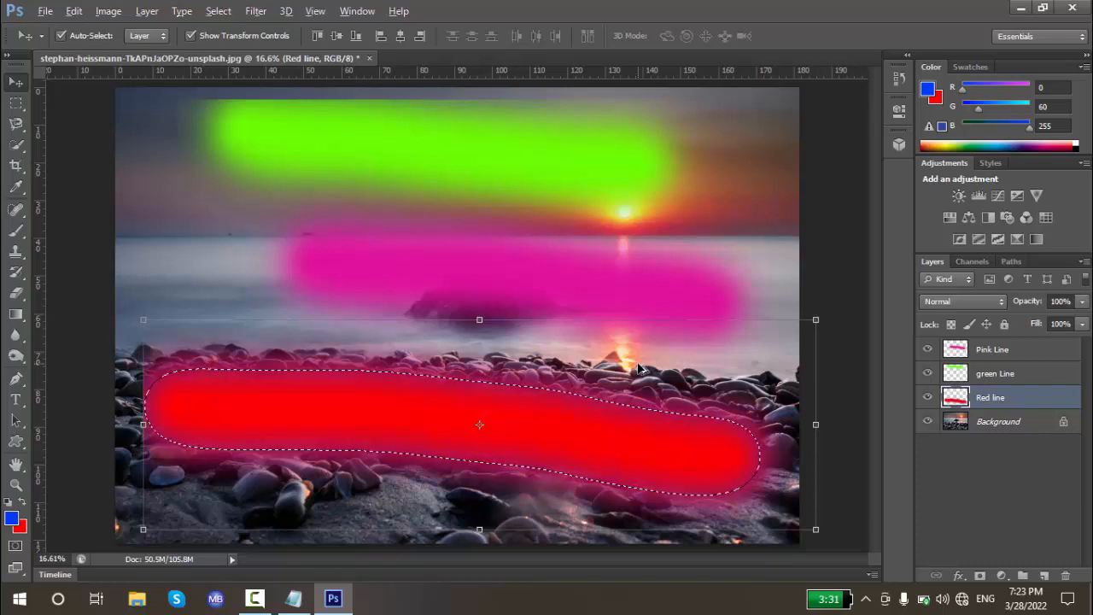
key("alt+BackSpace")
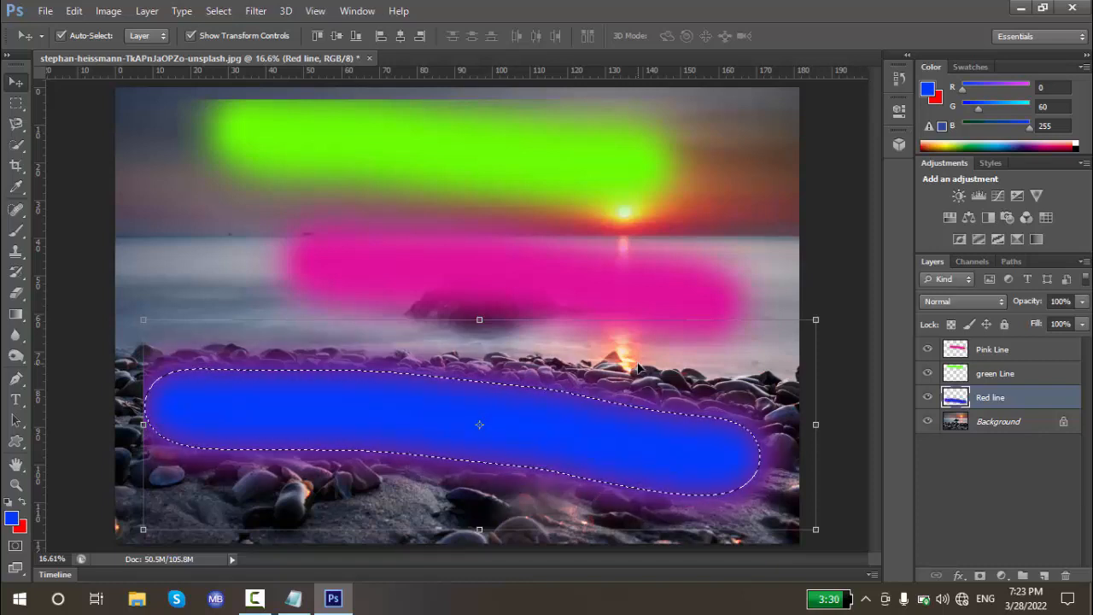
- Alternate the selected stroke's fill between red and blue, ending on blue, then deselect and move the stroke slightly left and down
key("ctrl+BackSpace")
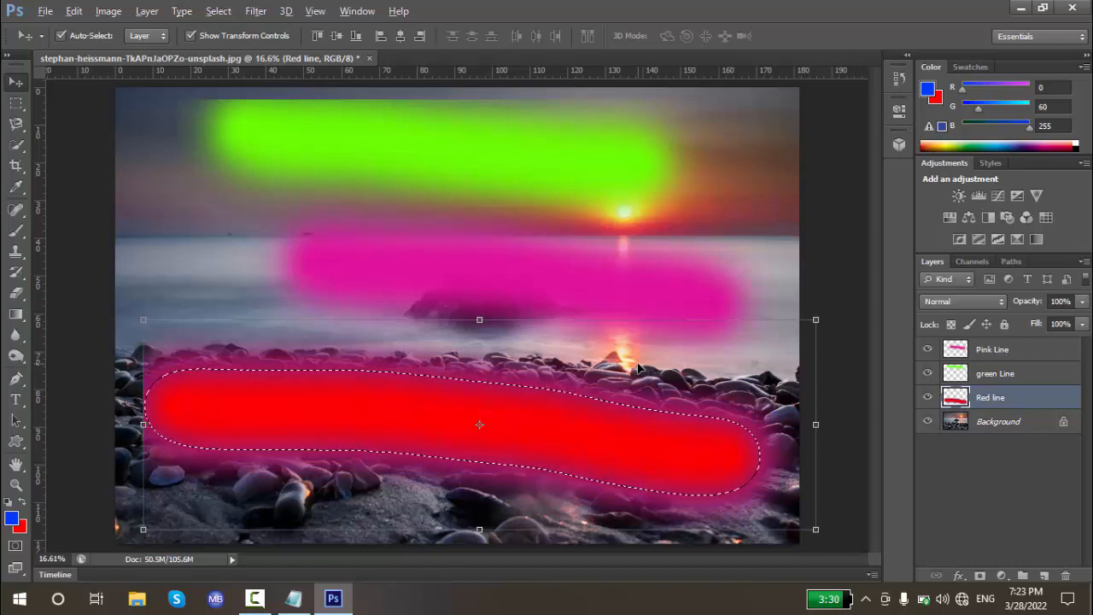
key("alt+BackSpace")
key("ctrl+BackSpace")
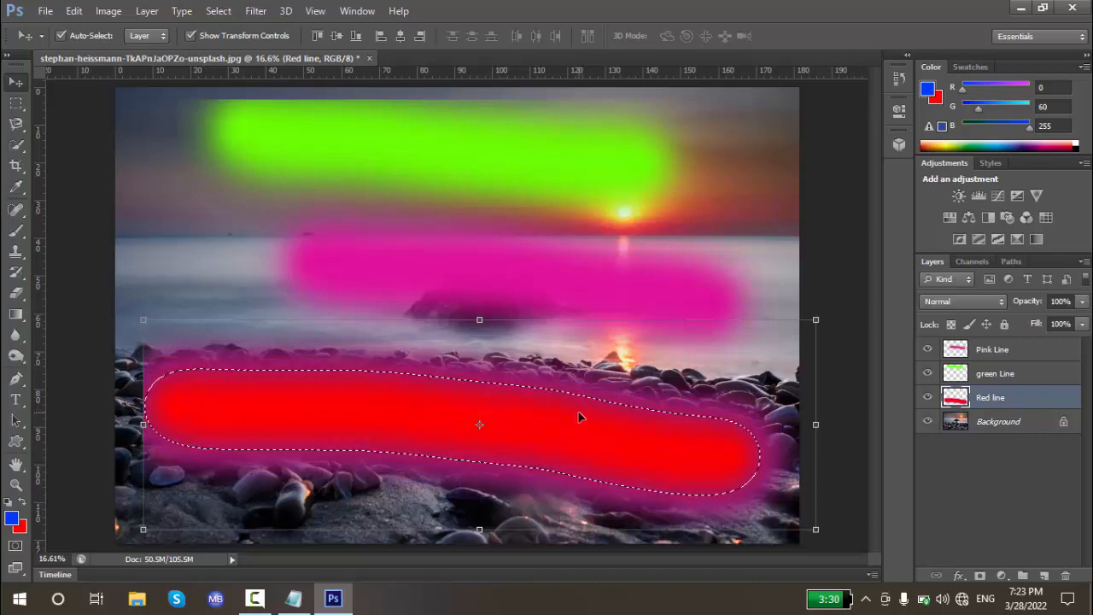
key("alt+BackSpace")
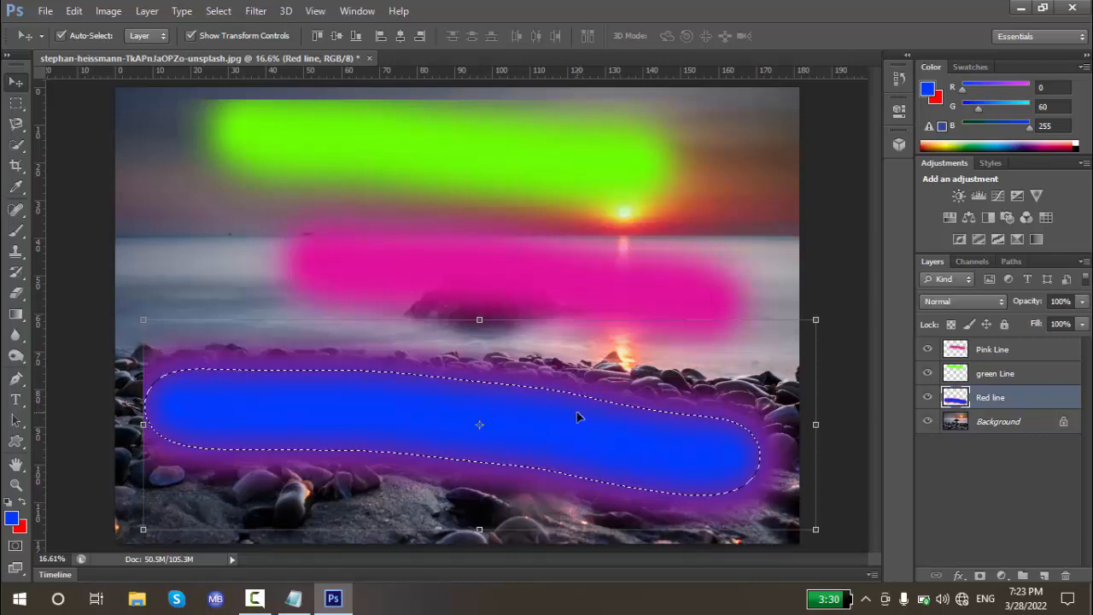
key("ctrl+d")
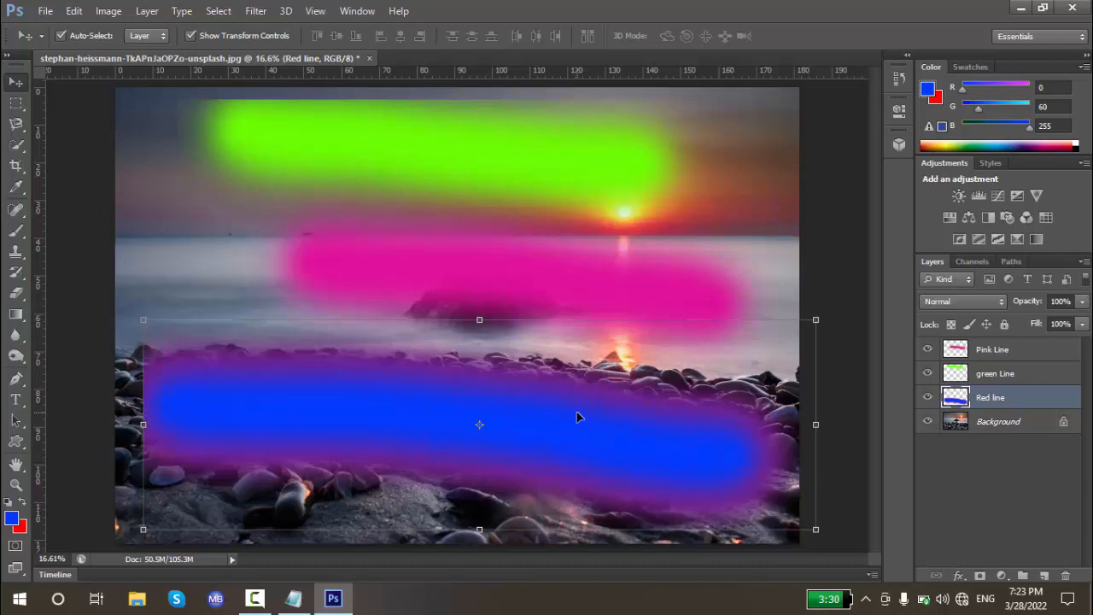
left_click_drag(421, 426, 402, 445)
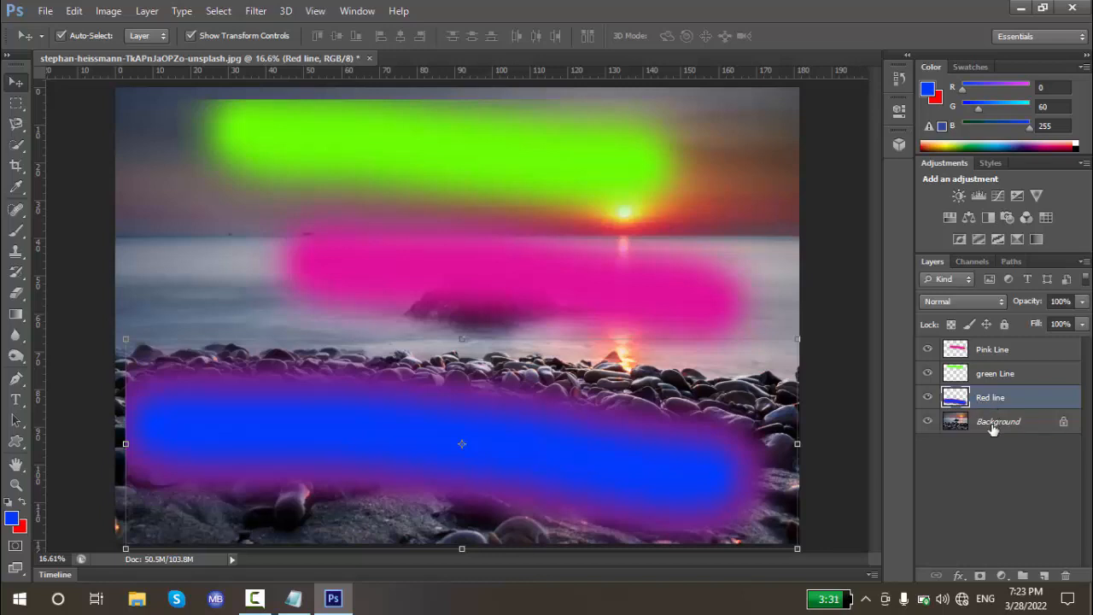
- Merge the Pink Line, green Line and Red line layers into a single layer
left_click(996, 427)
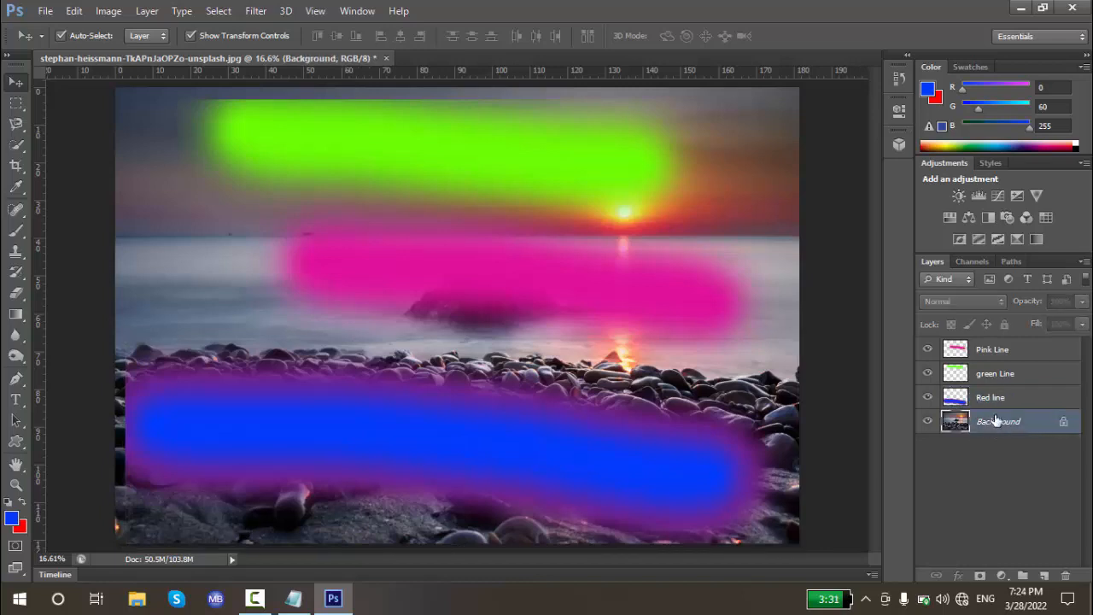
left_click(994, 401)
left_click(995, 378)
left_click(995, 360)
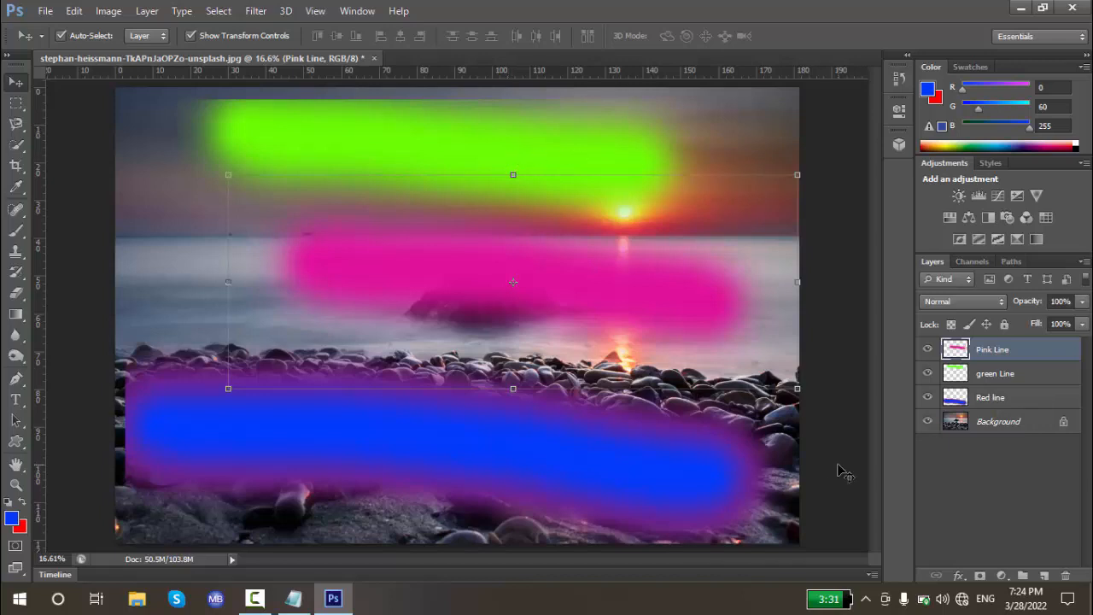
left_click(999, 404, "shift")
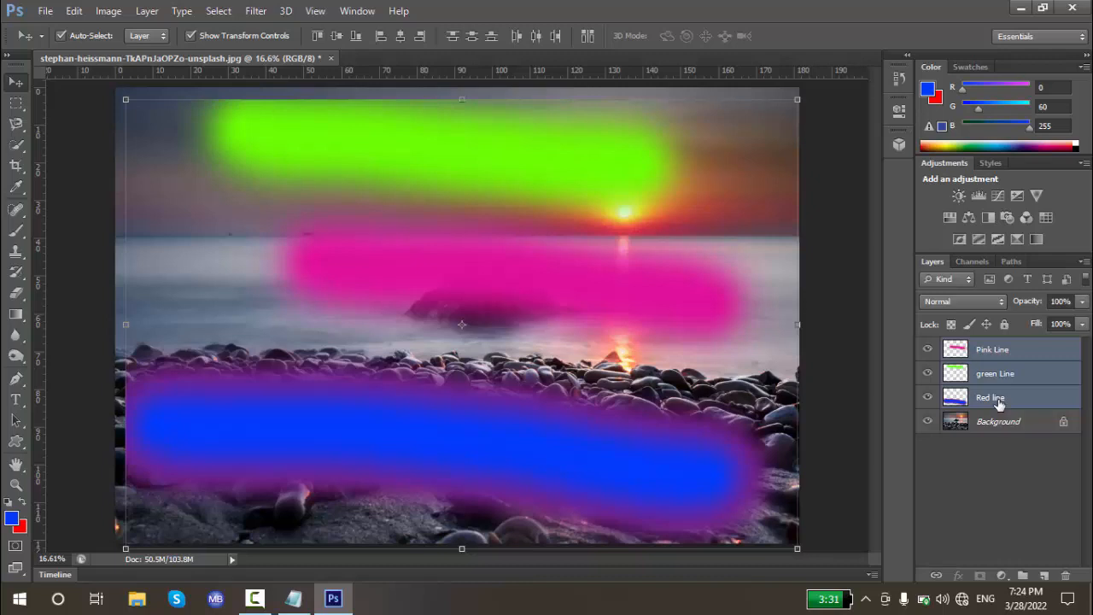
key("ctrl+e")
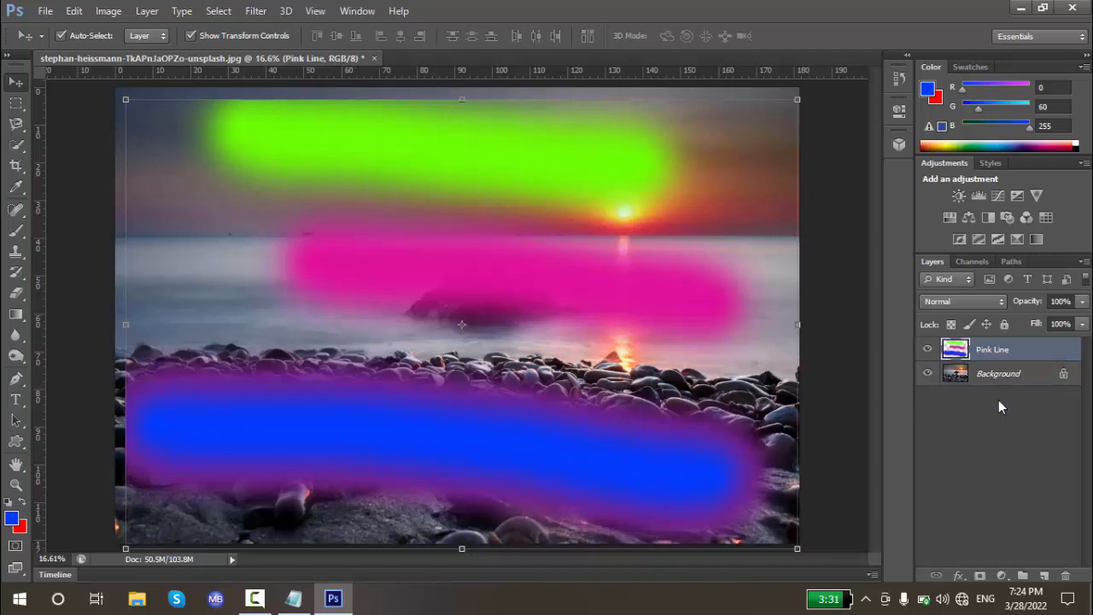
- Toggle the merged layer's visibility off and on, and move its strokes slightly left and up
left_click(928, 350)
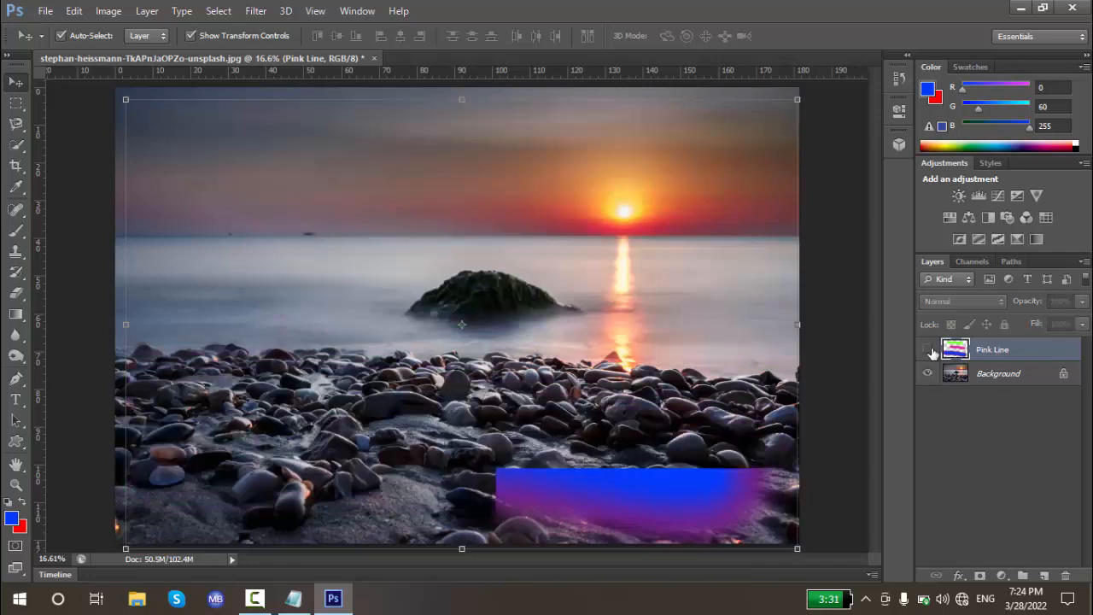
left_click(928, 350)
left_click(928, 350)
left_click(929, 351)
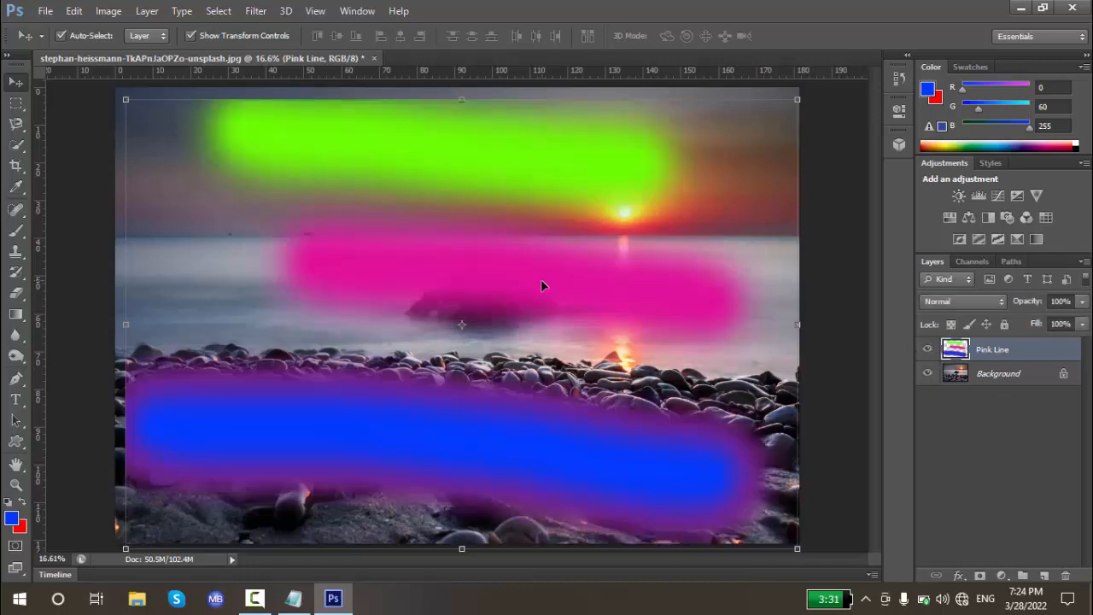
mouse_move(541, 284)
left_mouse_down()
mouse_move(525, 266)
mouse_move(528, 278)
left_mouse_up()
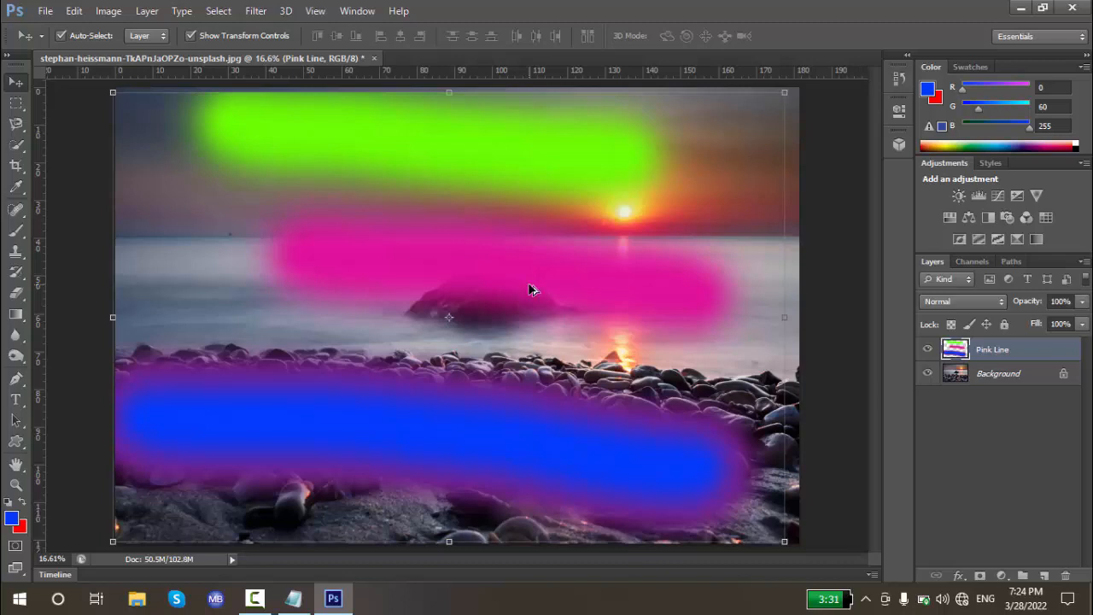
- Undo the last move and the layer merge, and deselect the layers
key("ctrl+alt+z")
key("ctrl+alt+z")
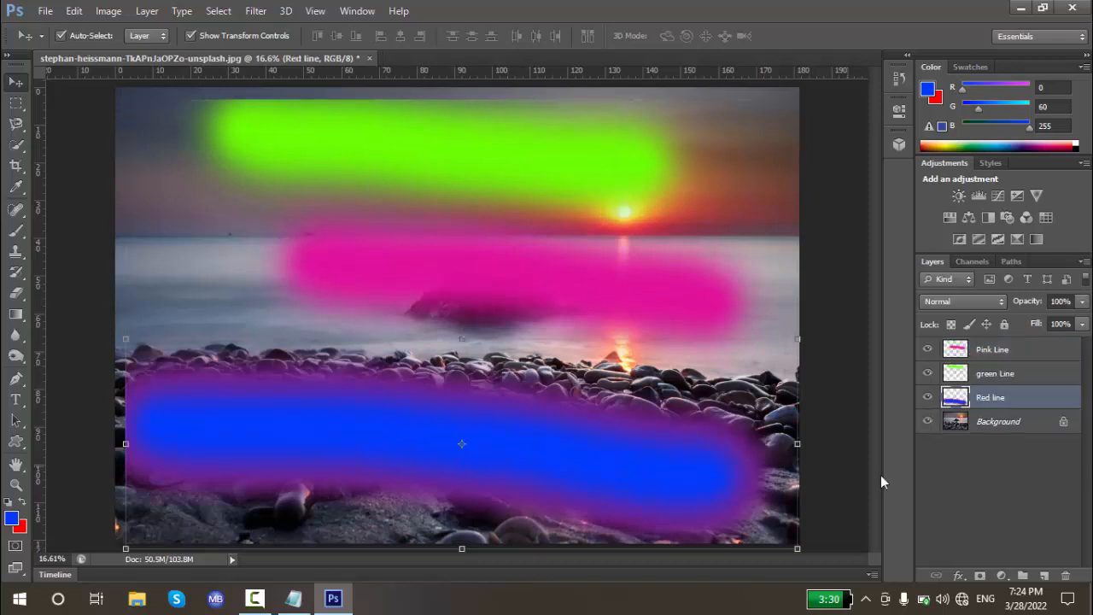
left_click(996, 494)
- Move the pink stroke on the Pink Line layer left and slightly down over the sea
left_click_drag(632, 338, 615, 313)
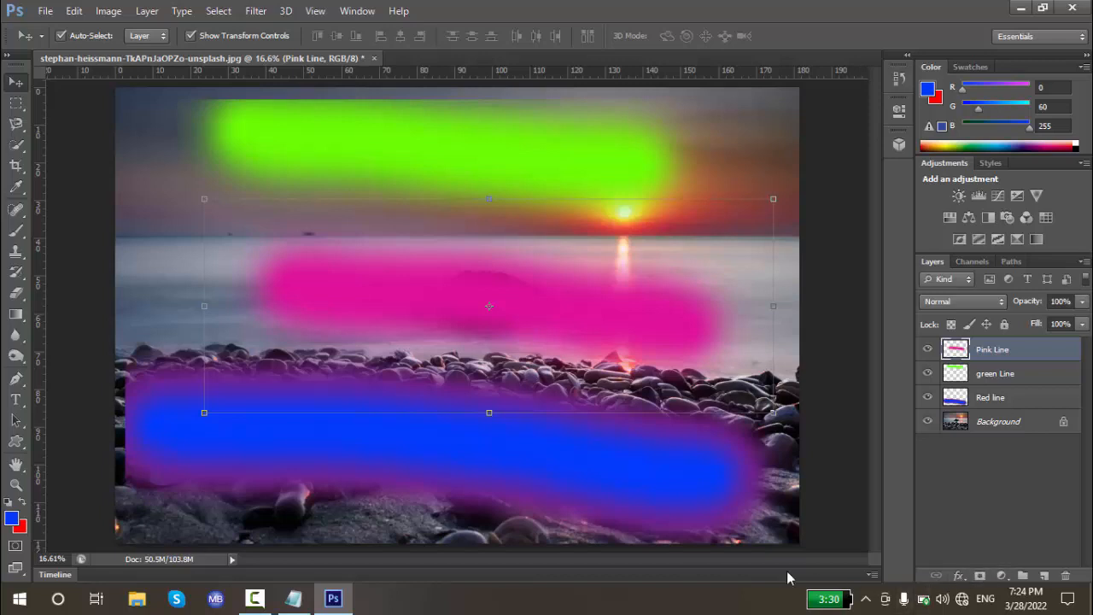
left_click(835, 408)
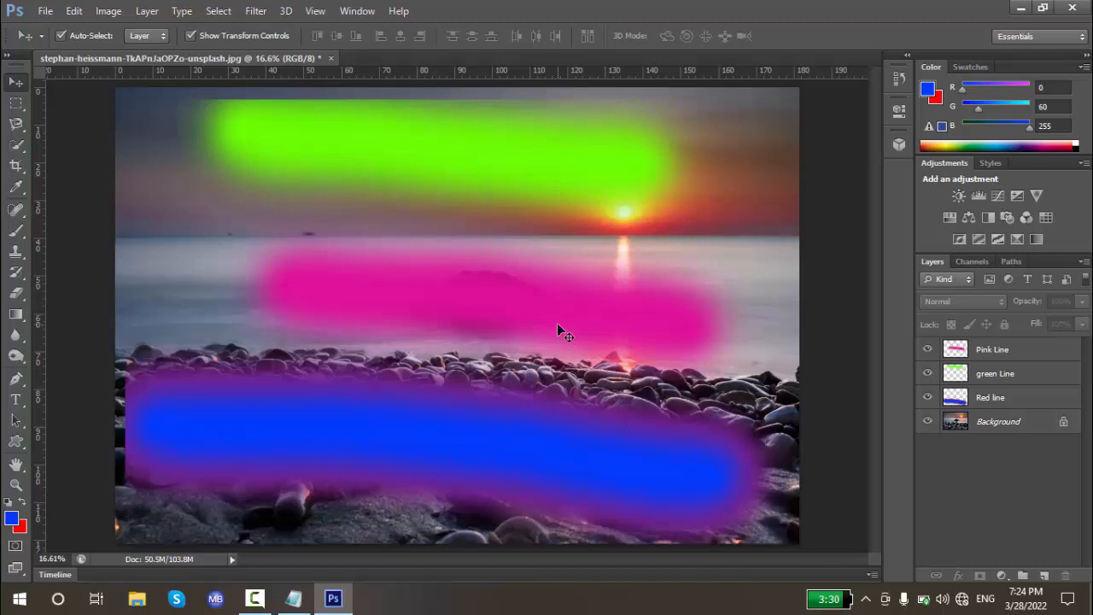
left_click_drag(558, 332, 516, 325)
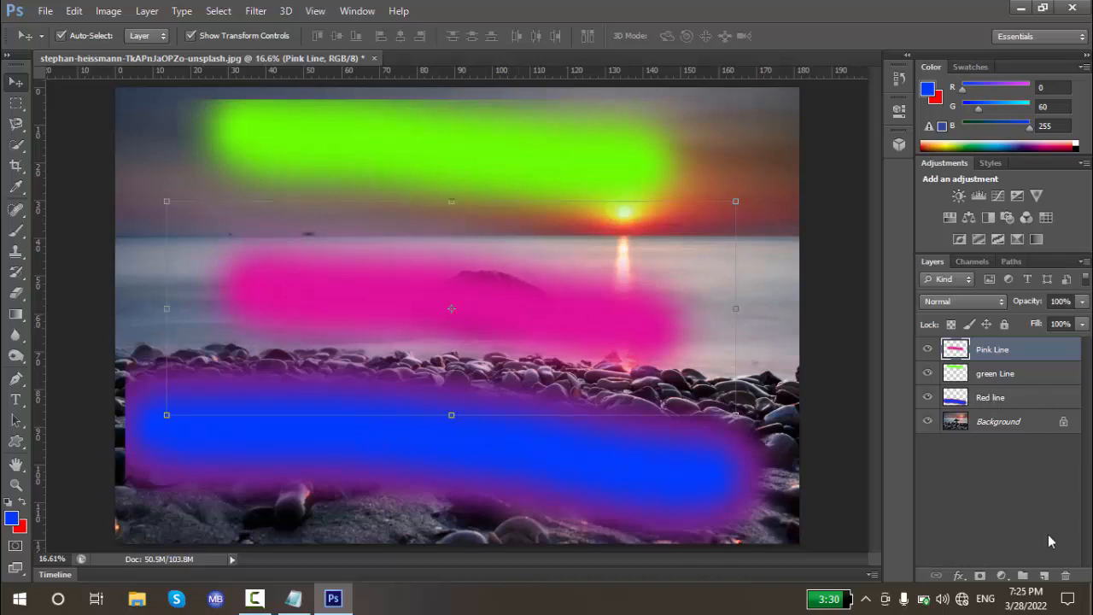
- Add a new layer above Pink Line and name it Hard Line
left_click(1043, 574)
double_click(992, 349)
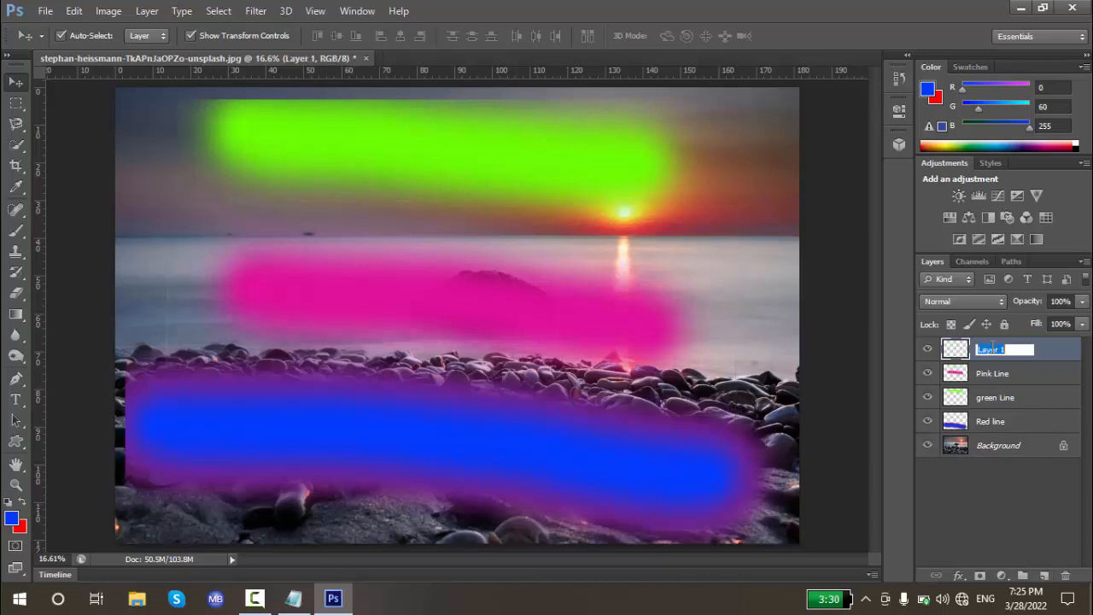
type("Hard Line")
key("Return")
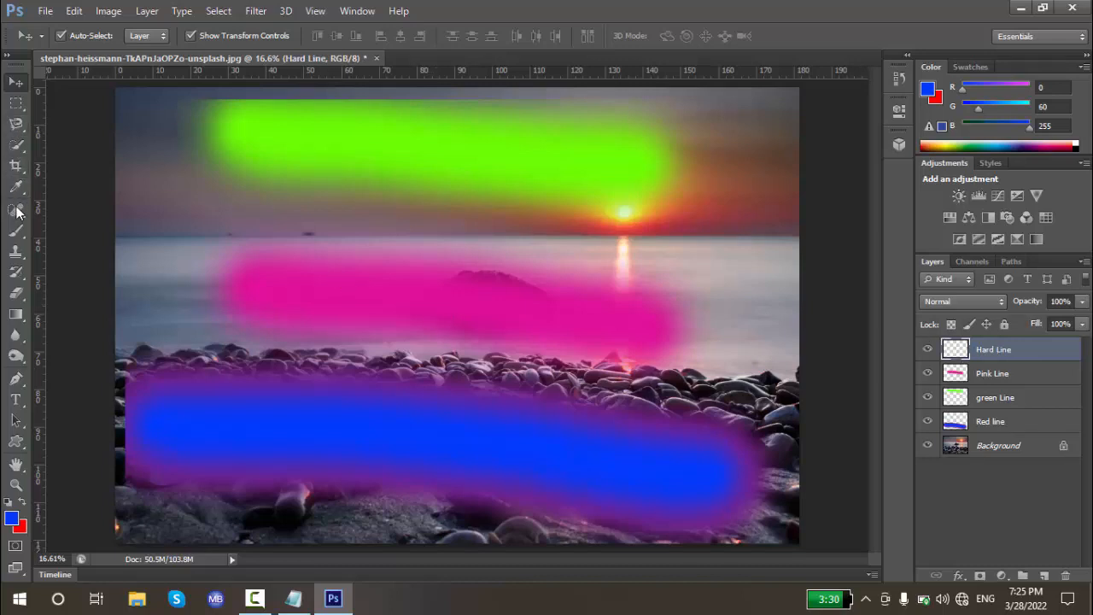
- Raise the hardness of the Brush tool's 800 px tip to give it hard edges
left_click(14, 232)
left_click(78, 36)
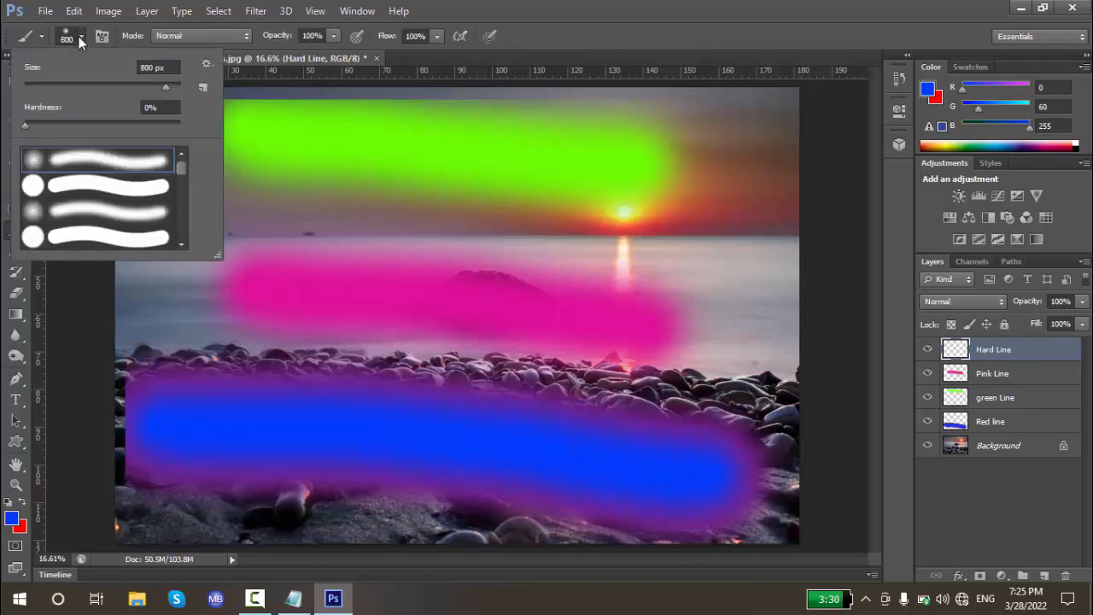
left_click_drag(28, 125, 44, 129)
- Paint trial hard-edged blue strokes across the photo on the Hard Line layer and undo them
mouse_move(247, 350)
left_mouse_down()
mouse_move(527, 408)
mouse_move(555, 399)
left_mouse_up()
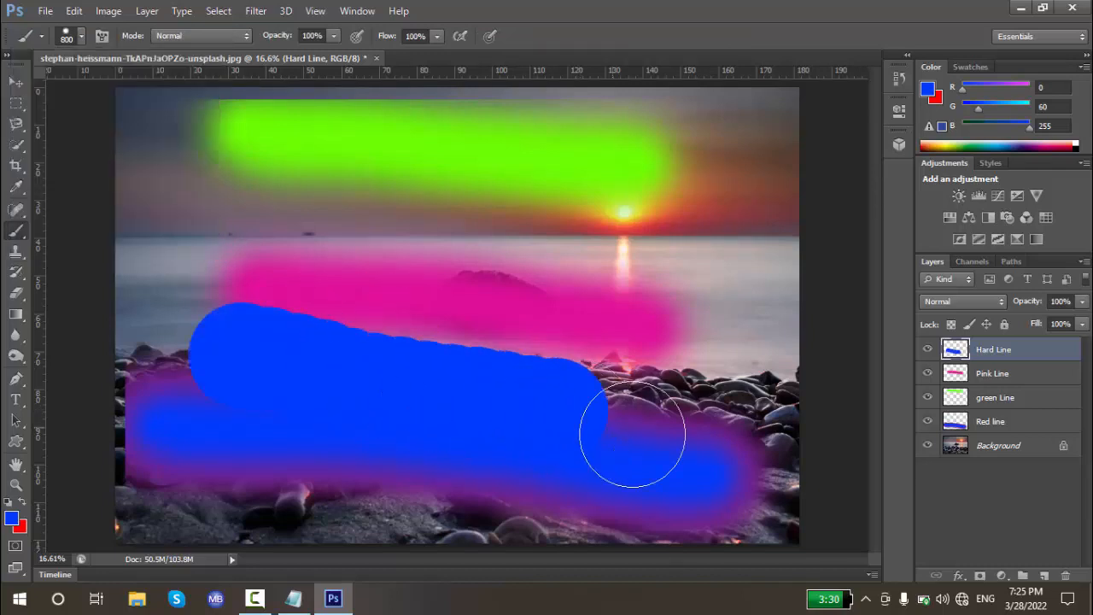
left_click_drag(555, 200, 696, 281)
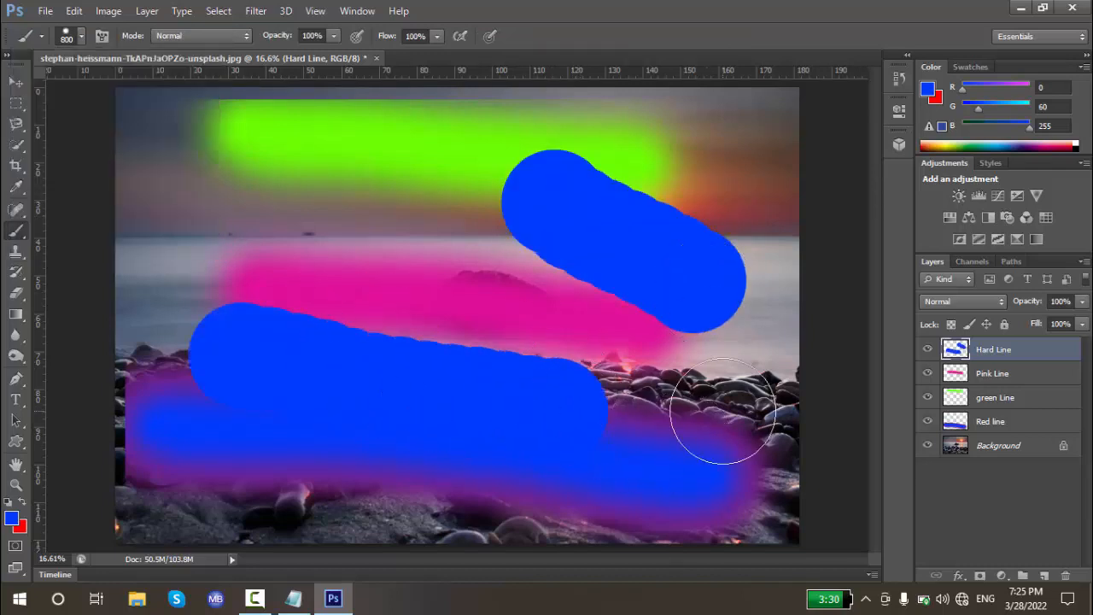
key("ctrl+alt+z")
key("ctrl+alt+z")
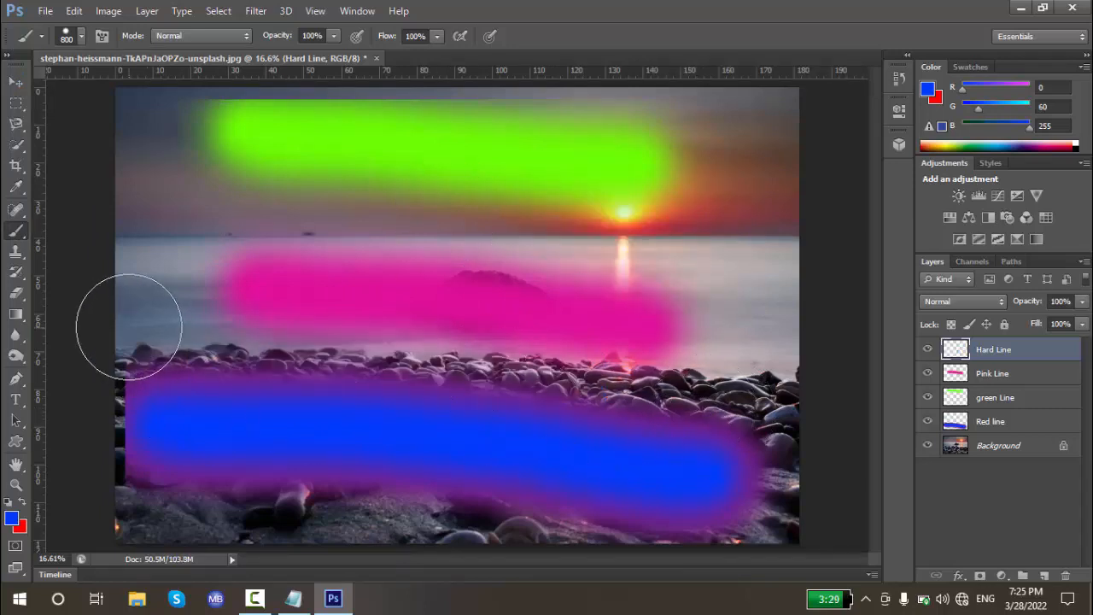
mouse_move(197, 203)
left_mouse_down()
mouse_move(494, 341)
mouse_move(549, 381)
left_mouse_up()
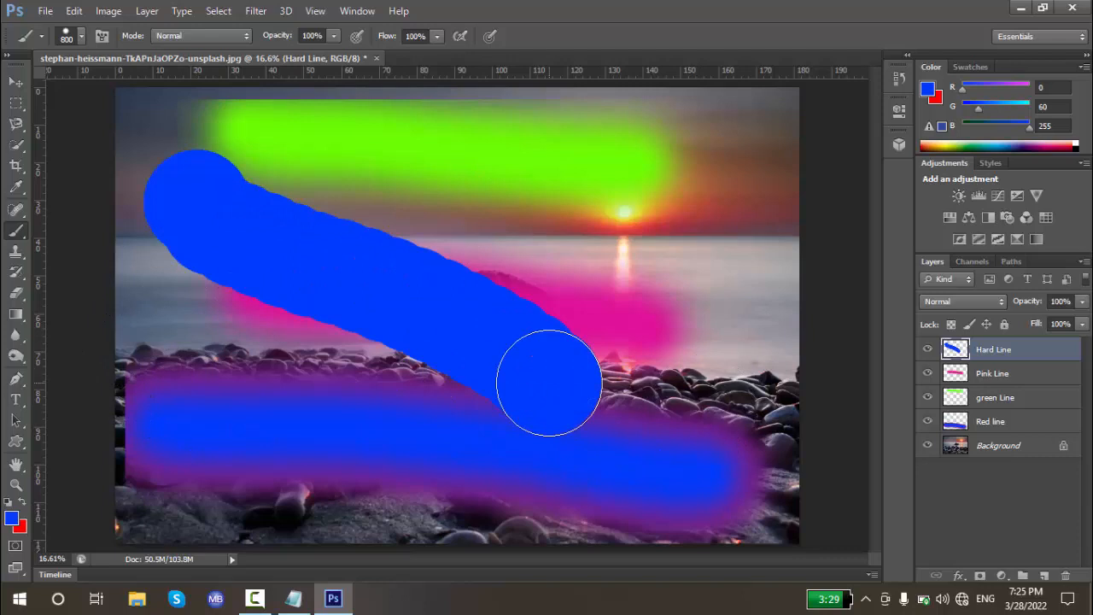
key("ctrl+z")
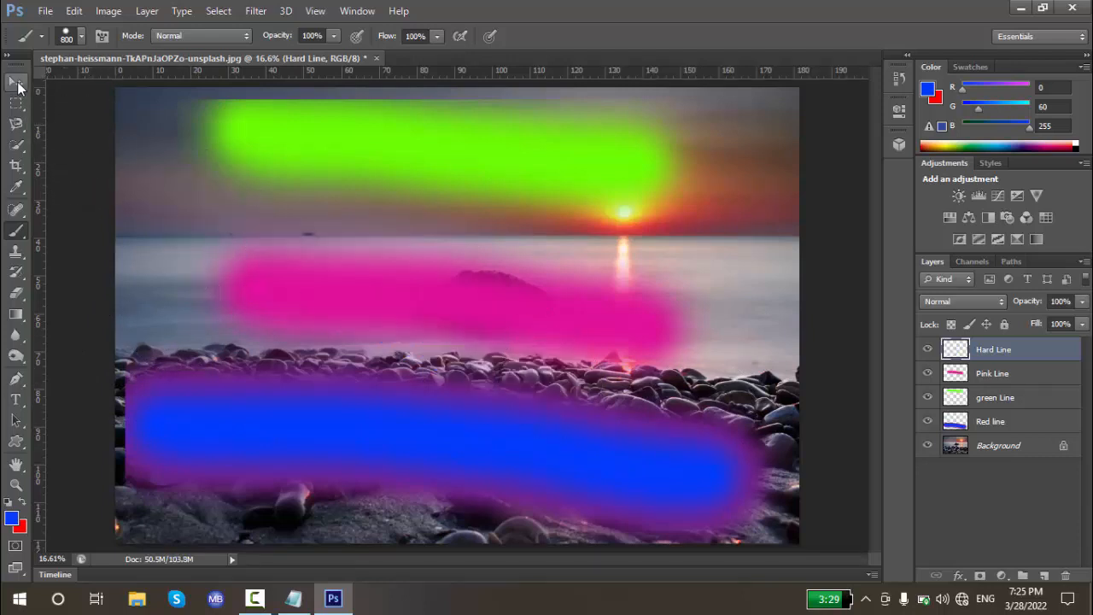
- Move the pink stroke slightly left and up with the Move tool
left_click(17, 82)
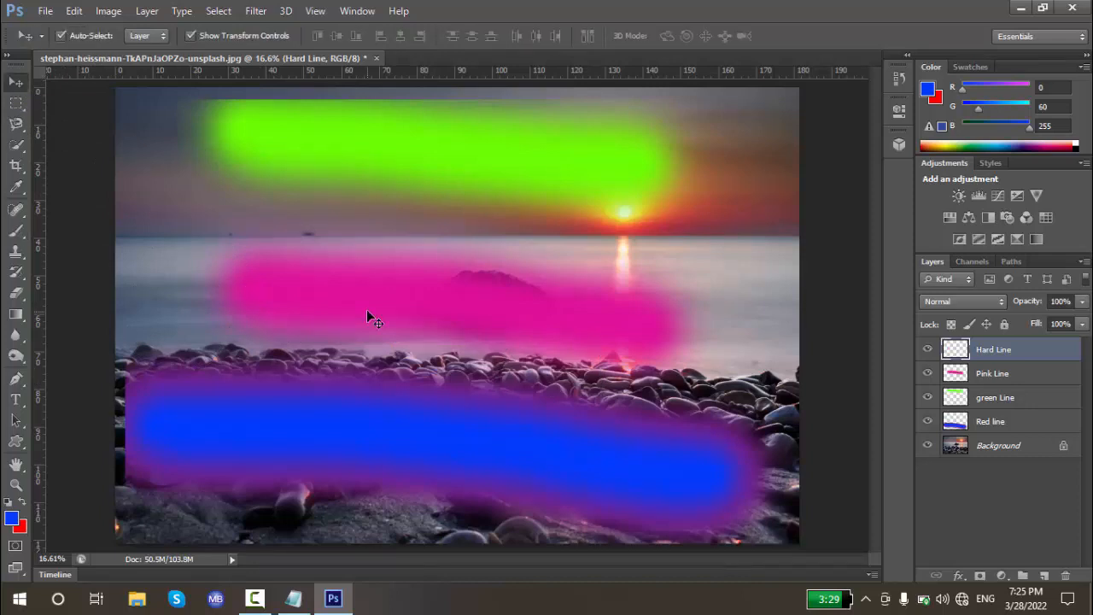
mouse_move(367, 309)
left_mouse_down()
mouse_move(363, 288)
mouse_move(340, 297)
left_mouse_up()
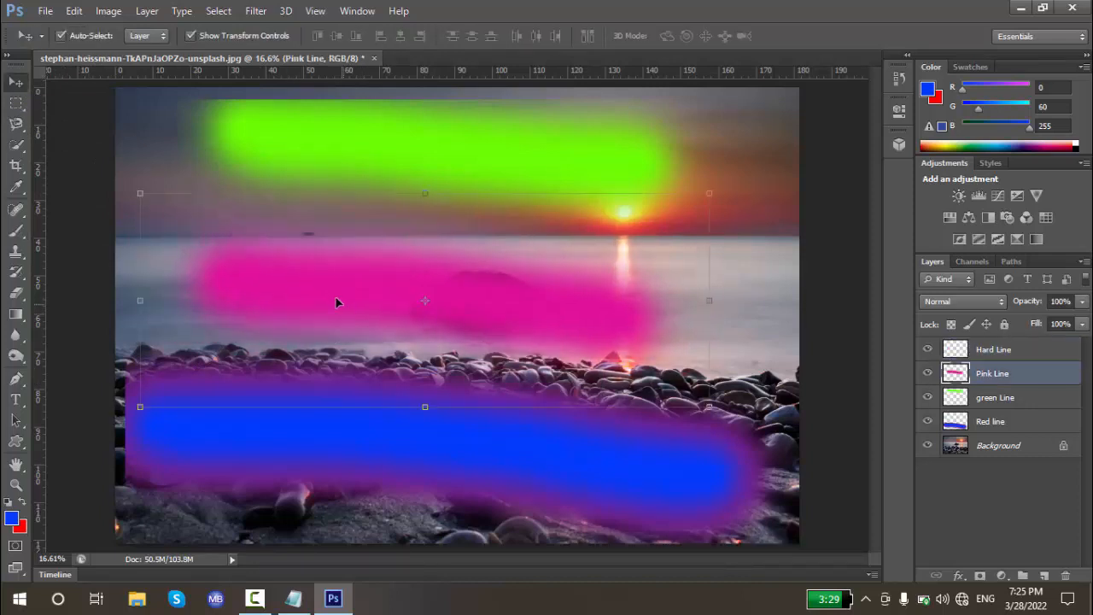
- Load the Pink Line layer's painted pixels as a selection and feather it by 0.1 pixels
left_click(953, 373, "ctrl")
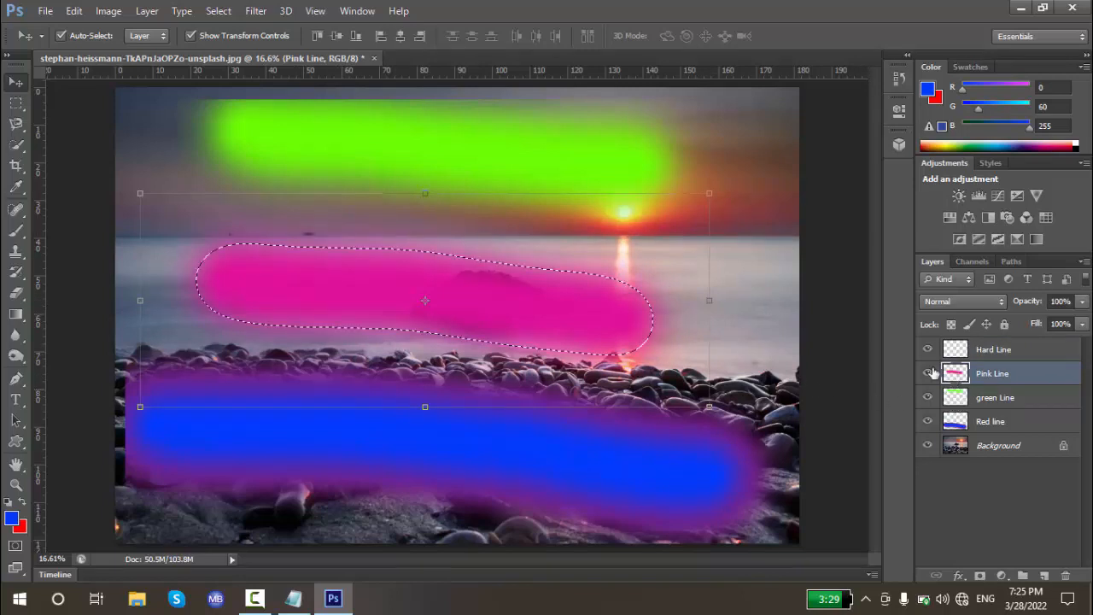
right_click(408, 311)
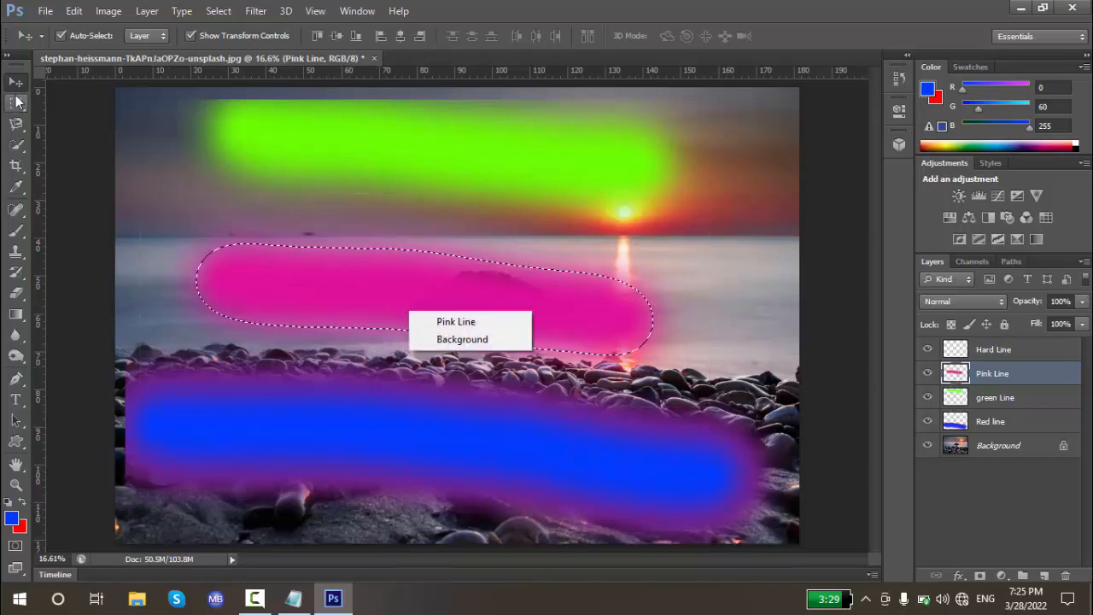
key("Escape")
key("m")
right_click(465, 318)
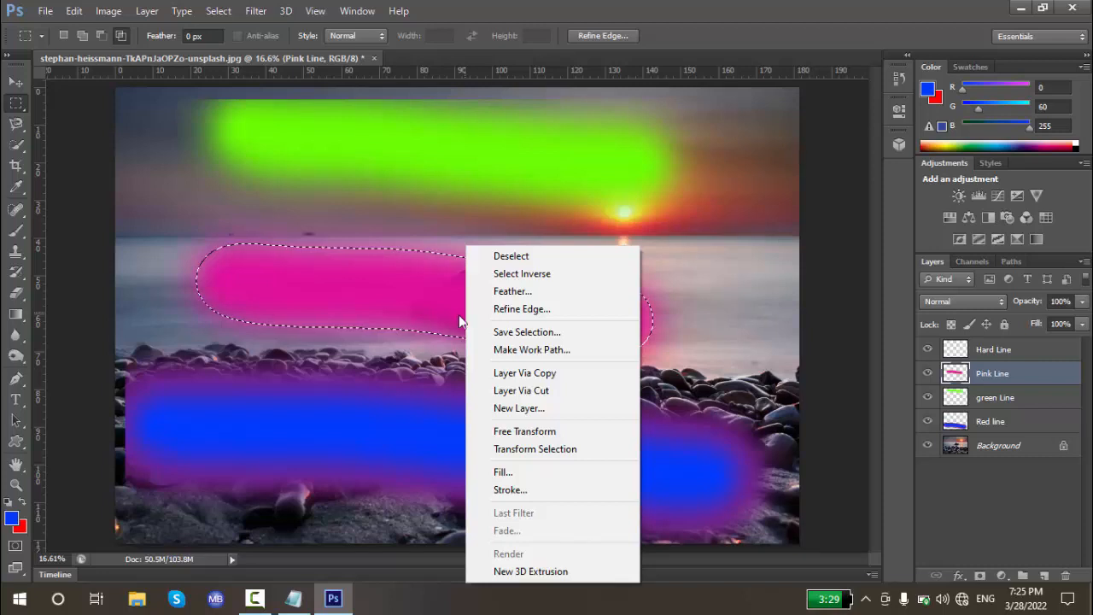
left_click(512, 292)
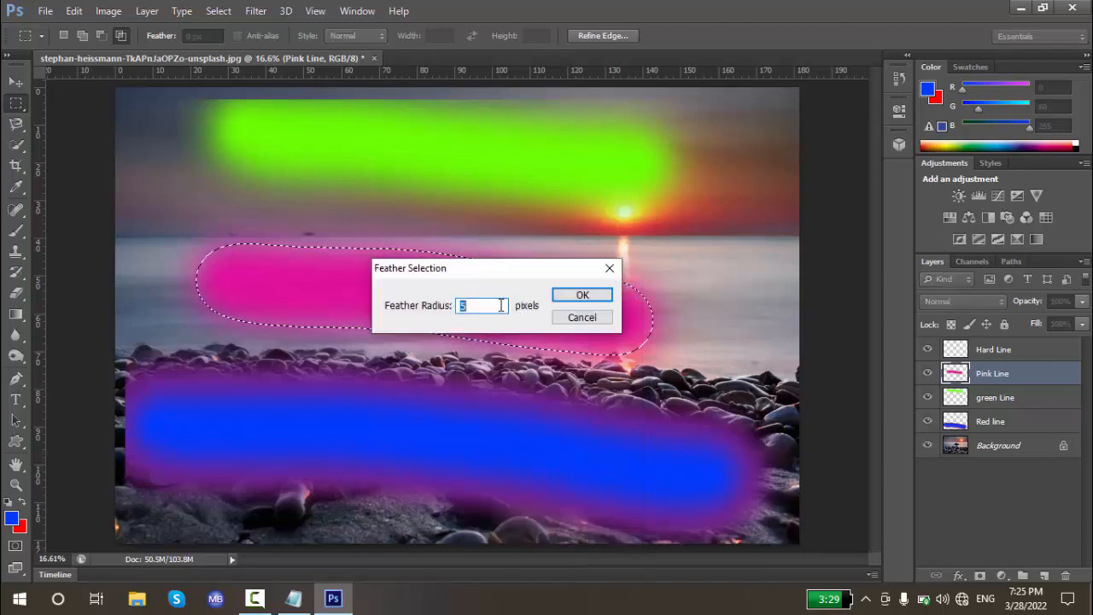
type("0")
key("Return")
left_click(546, 243)
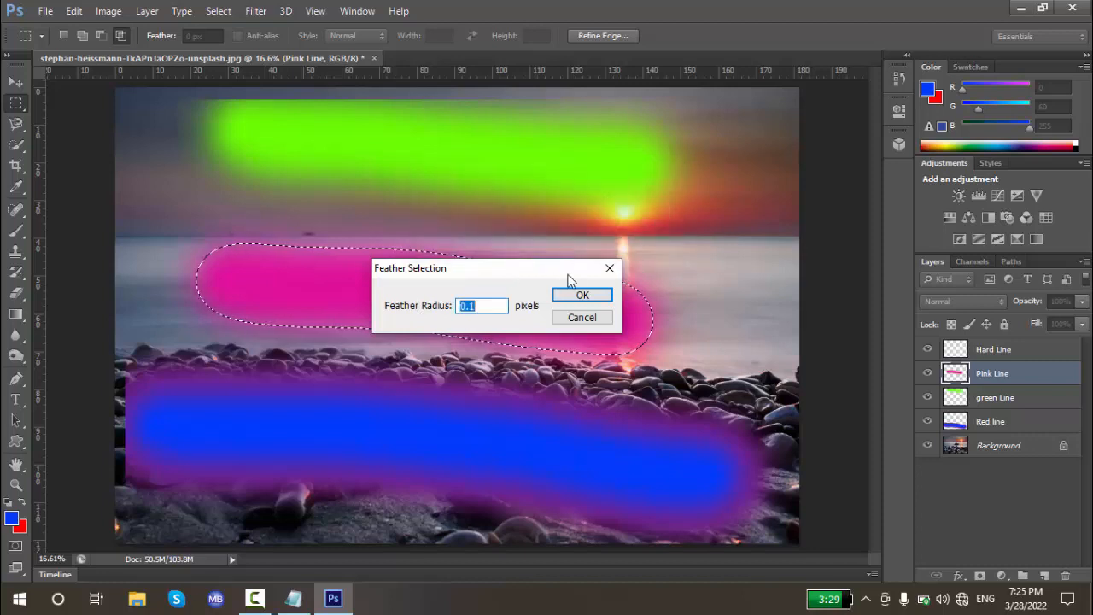
left_click(585, 293)
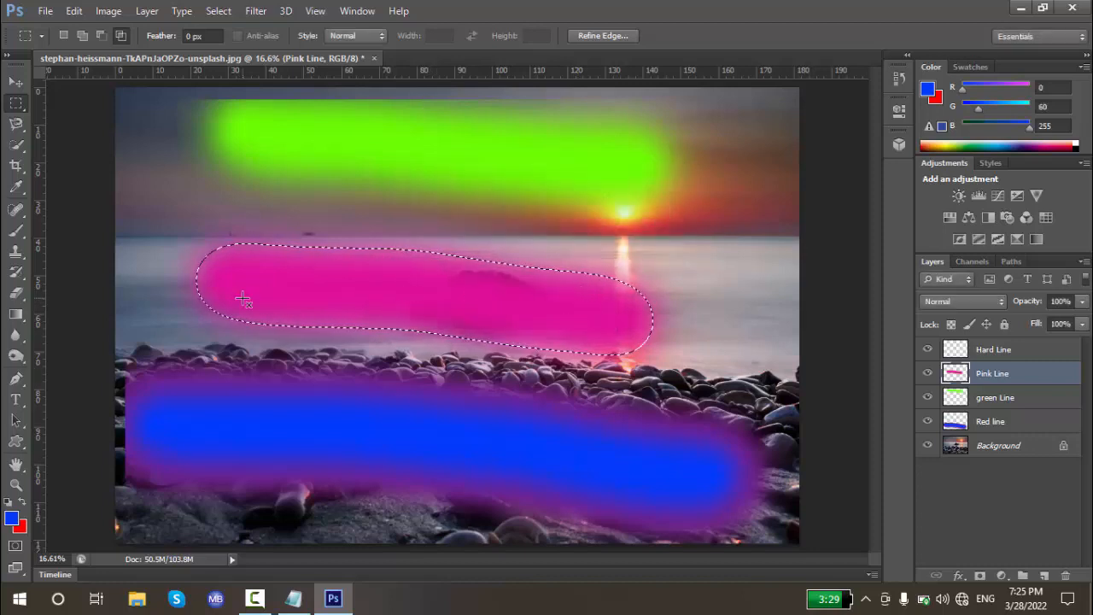
- Fill the selected pink stroke with the blue foreground color, undo the fill, and deselect the stroke
key("alt+BackSpace")
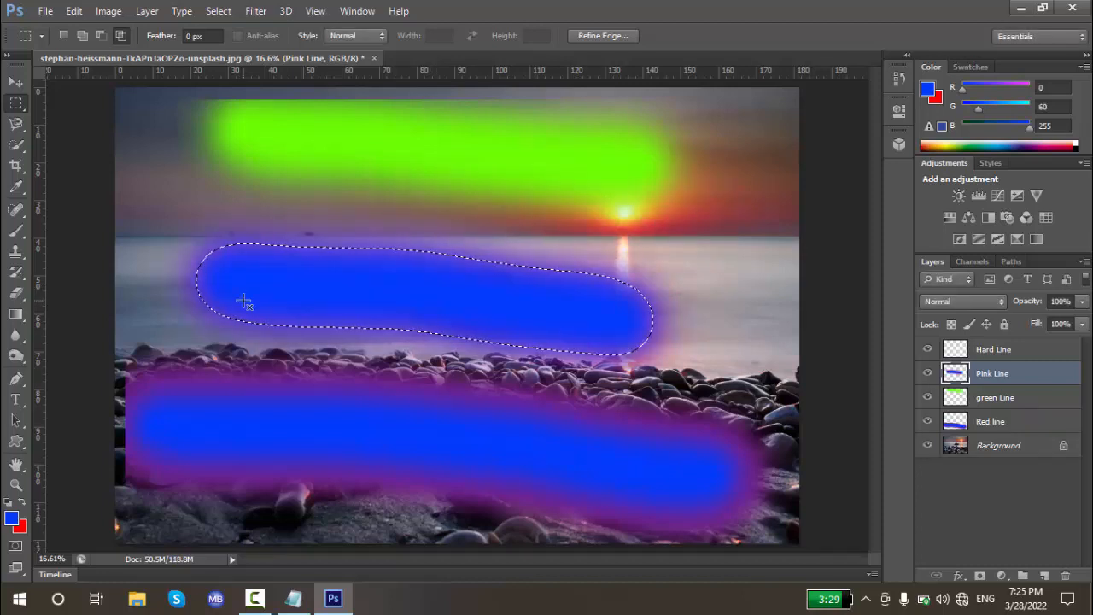
key("ctrl+z")
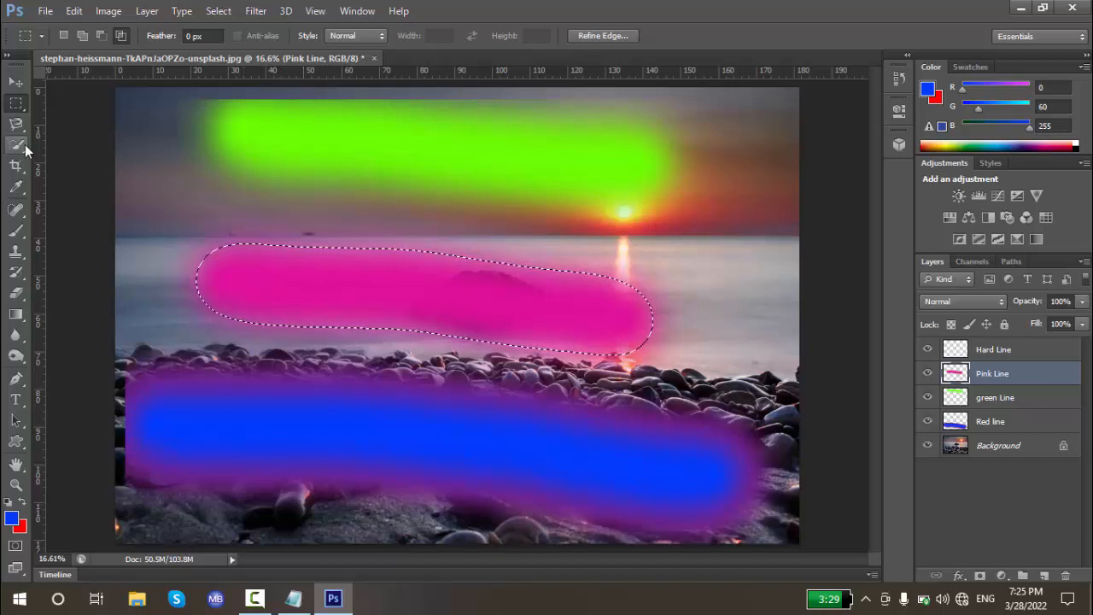
left_click(299, 284)
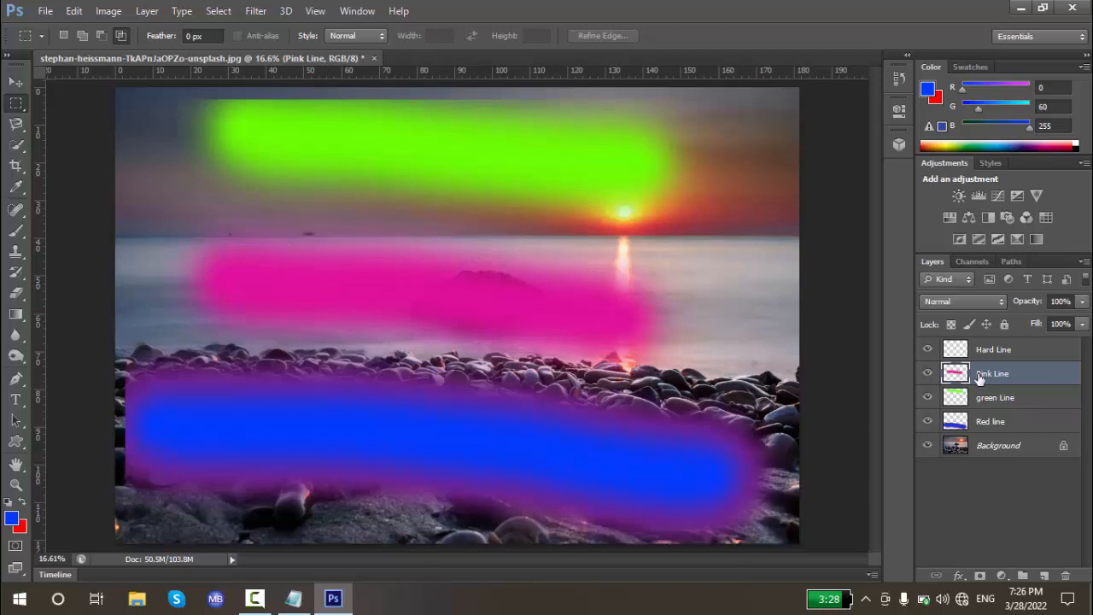
- Load the Red line layer's pixels as a selection, paint it solid blue with the hard-edged 800 px brush, and deselect
left_click(16, 231)
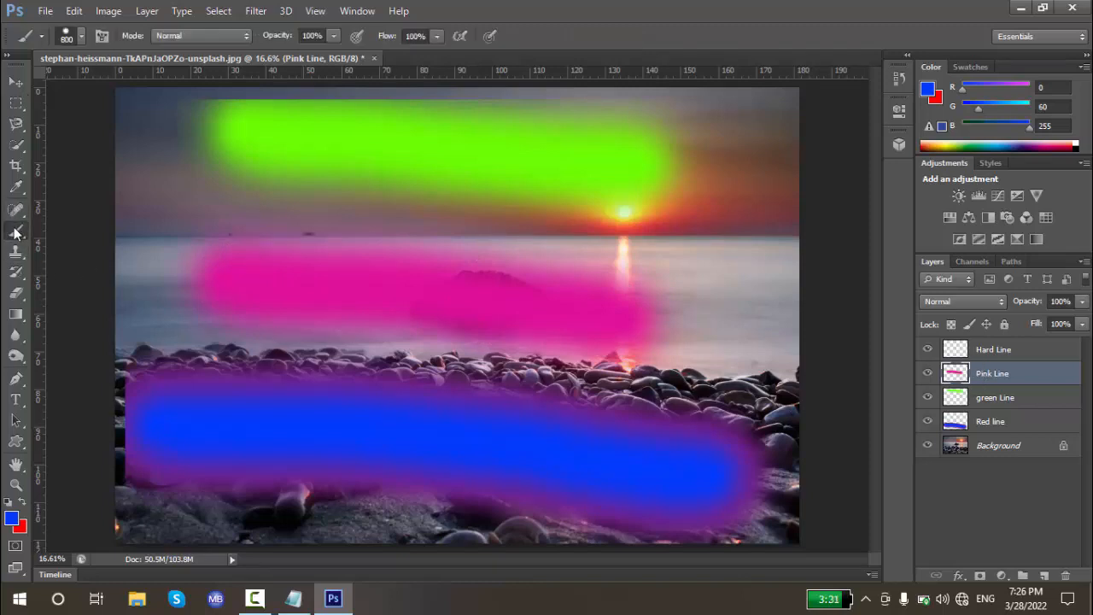
left_click(82, 35)
left_click(82, 35)
left_click(82, 35)
left_click(82, 35)
left_click(988, 425)
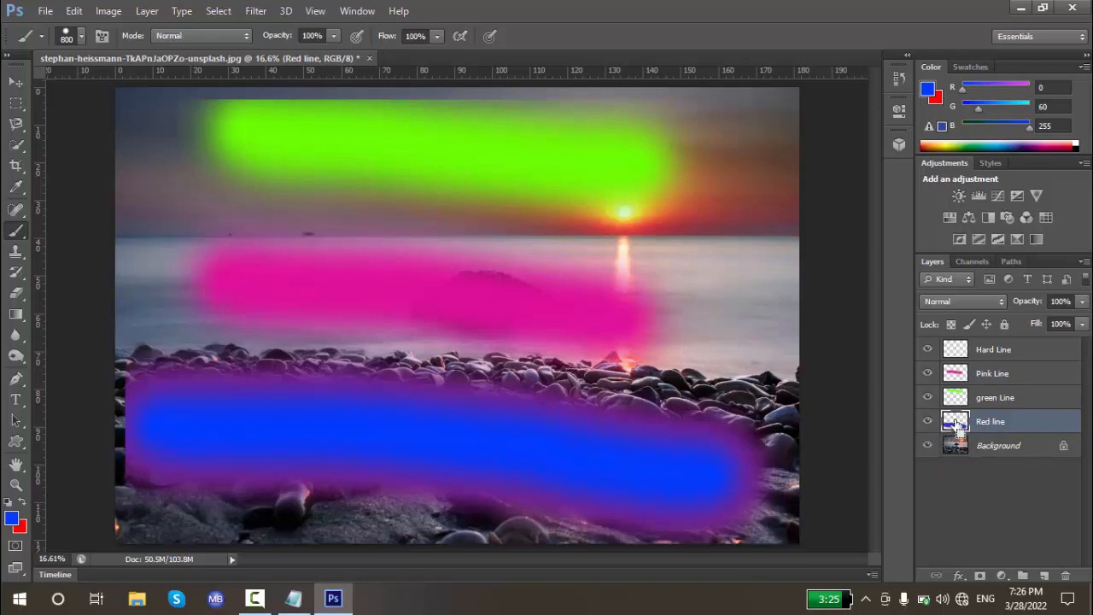
left_click(955, 421, "ctrl")
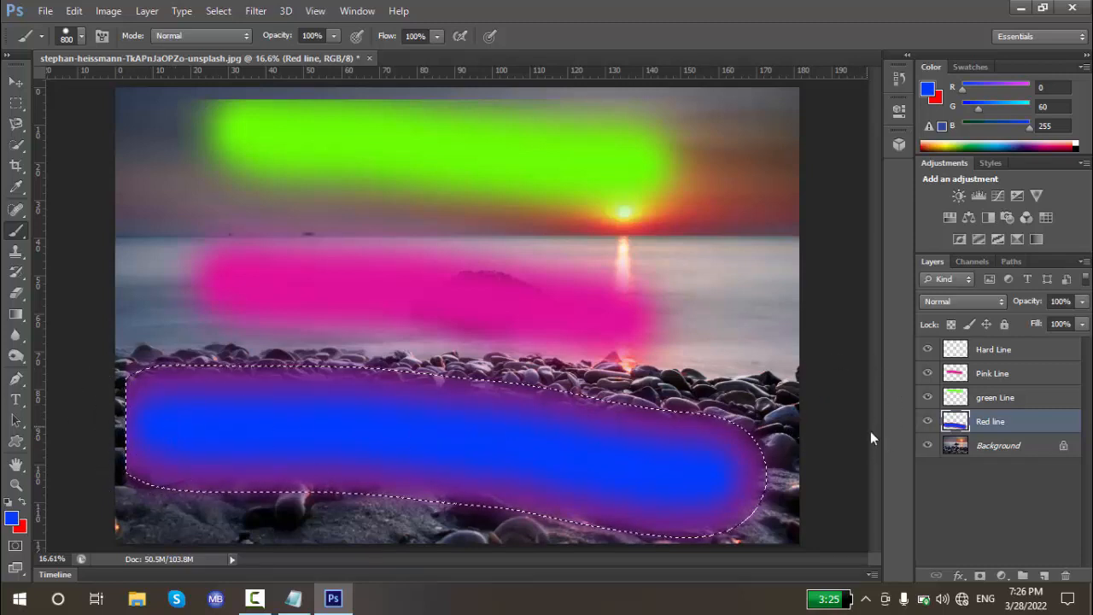
left_click(79, 36)
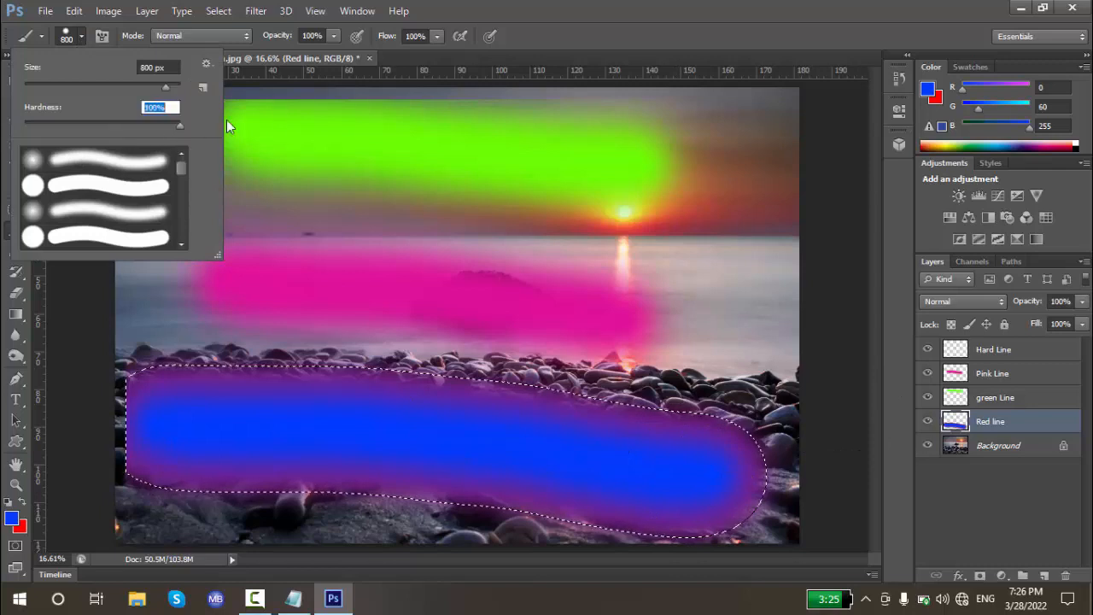
left_click_drag(184, 431, 567, 435)
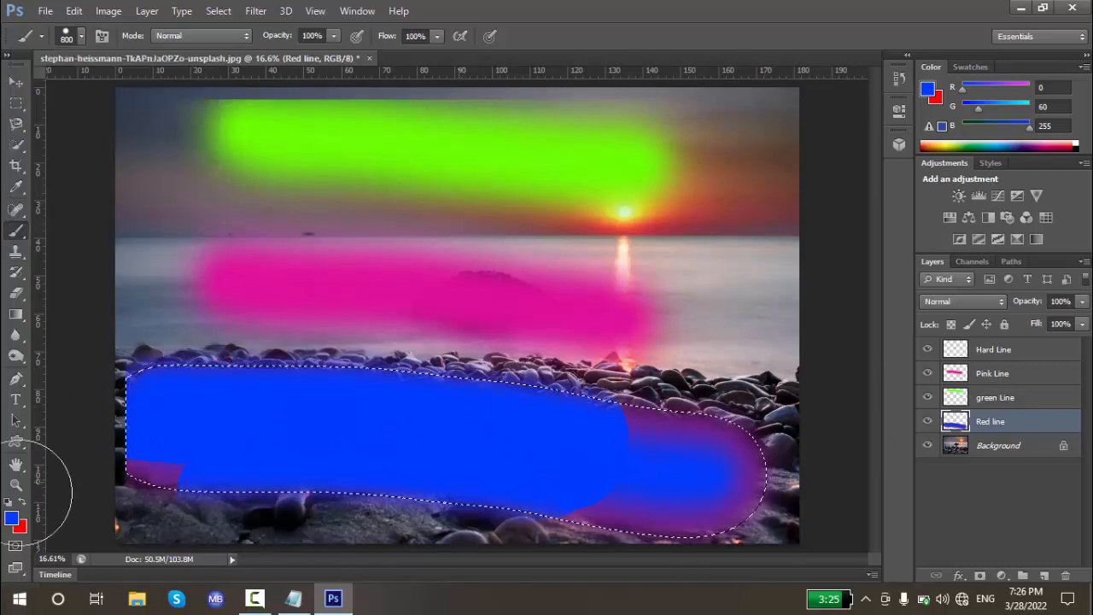
mouse_move(483, 398)
left_mouse_down()
mouse_move(651, 453)
mouse_move(420, 541)
mouse_move(727, 501)
left_mouse_up()
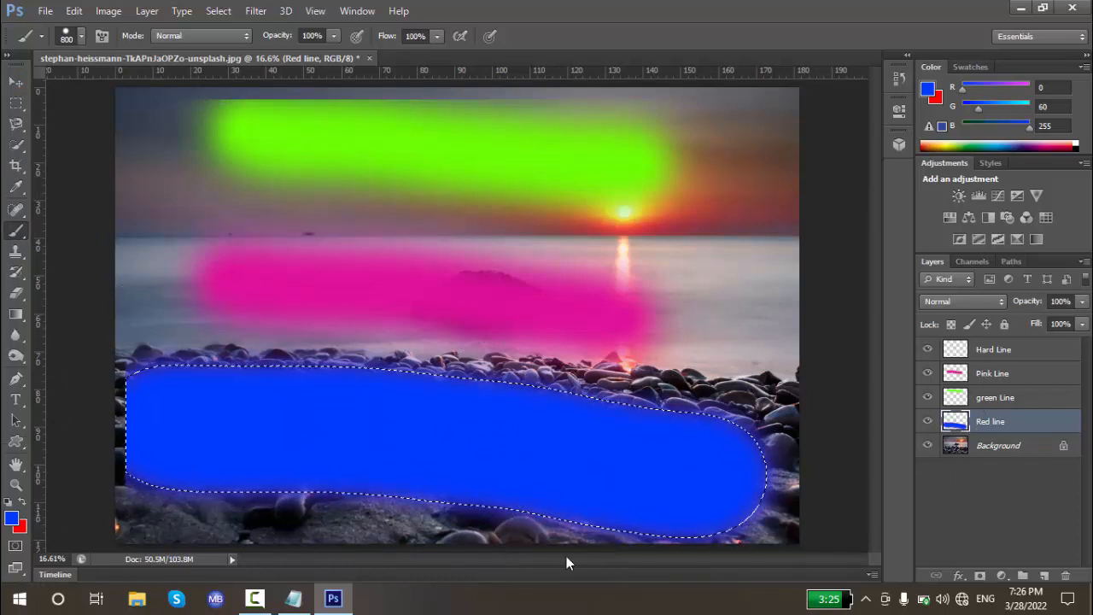
key("ctrl+d")
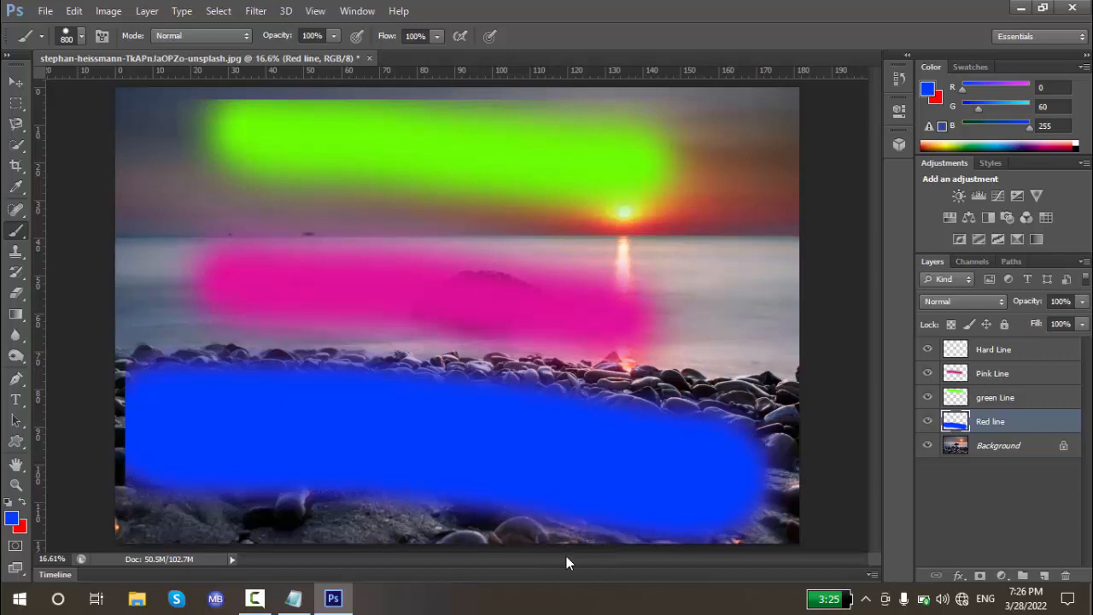
- Hide the Red line layer and paint a hard-edged blue stroke across the pebbles on the Hard Line layer
left_click(927, 421)
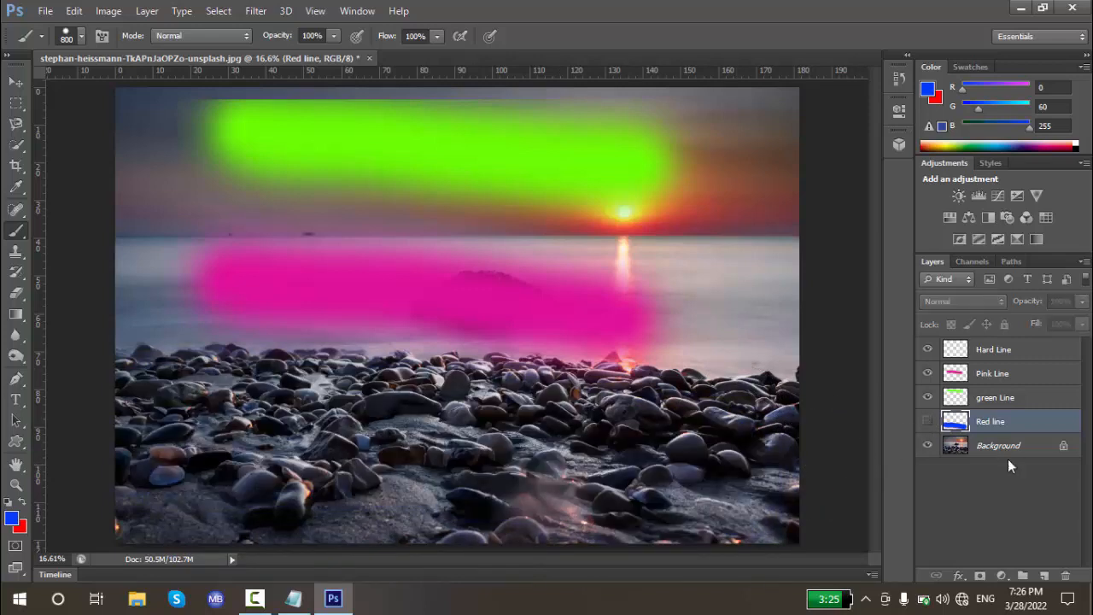
left_click(993, 349)
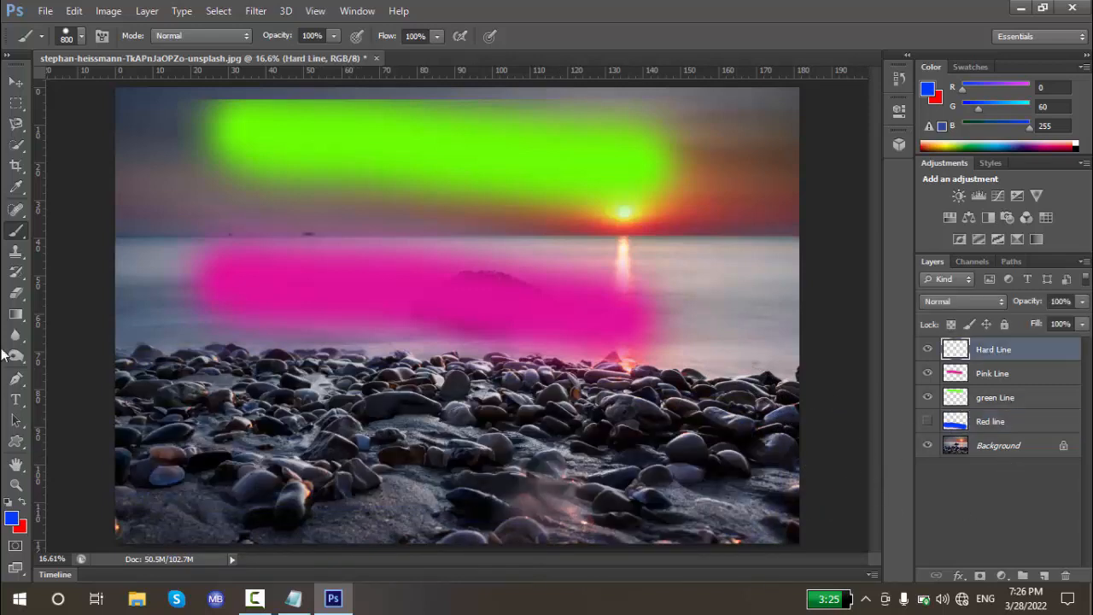
left_click(81, 36)
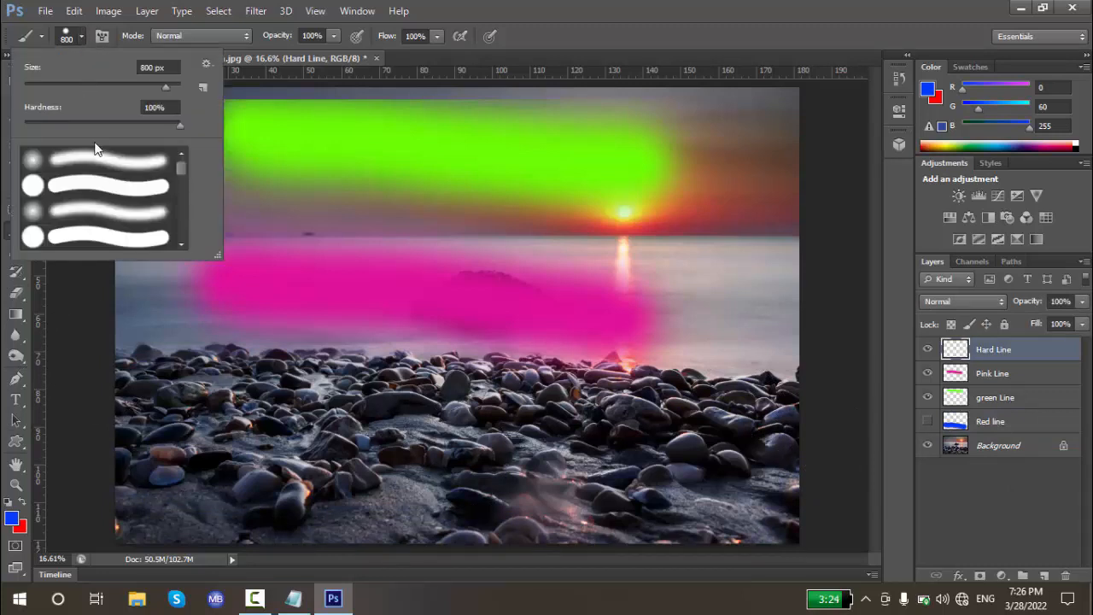
left_click_drag(171, 448, 692, 485)
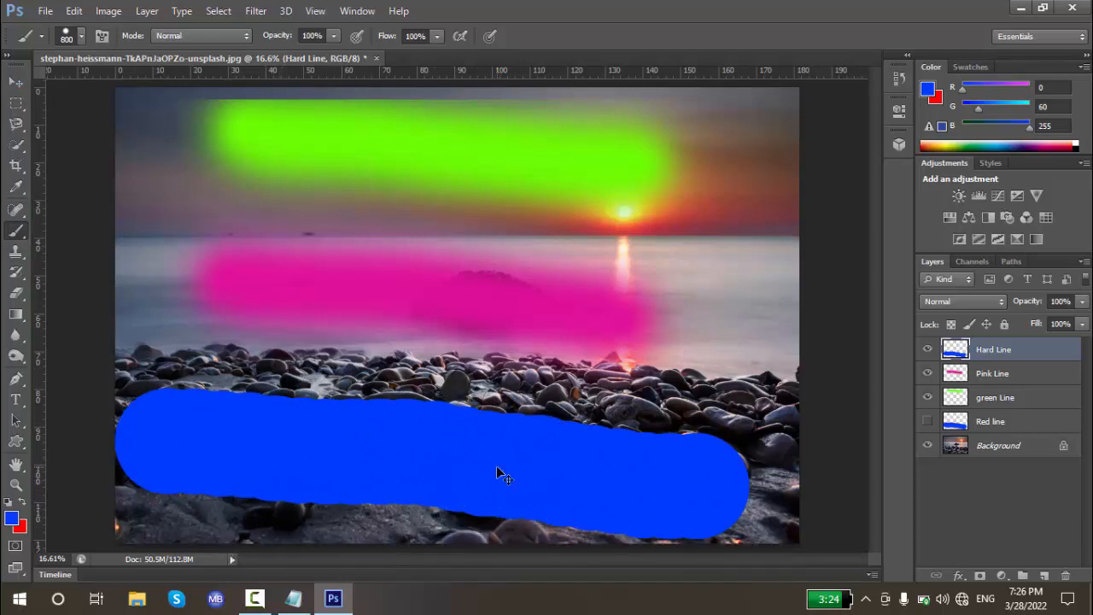
- Show the Red line layer again and toggle the Hard Line layer's visibility to compare the two blue strokes
left_click(926, 421)
left_click(928, 350)
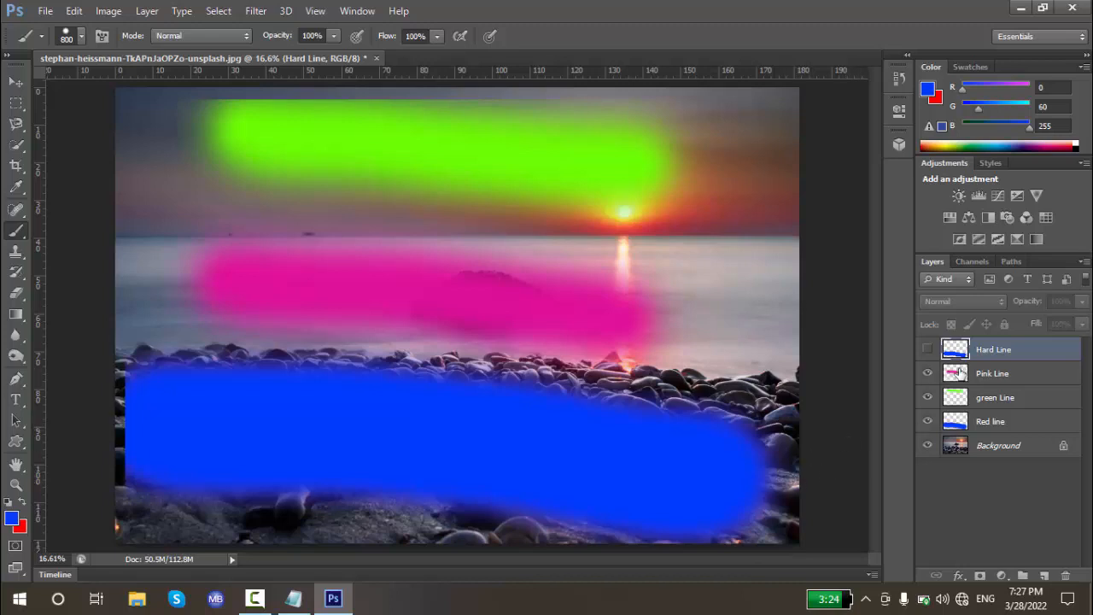
left_click(928, 350)
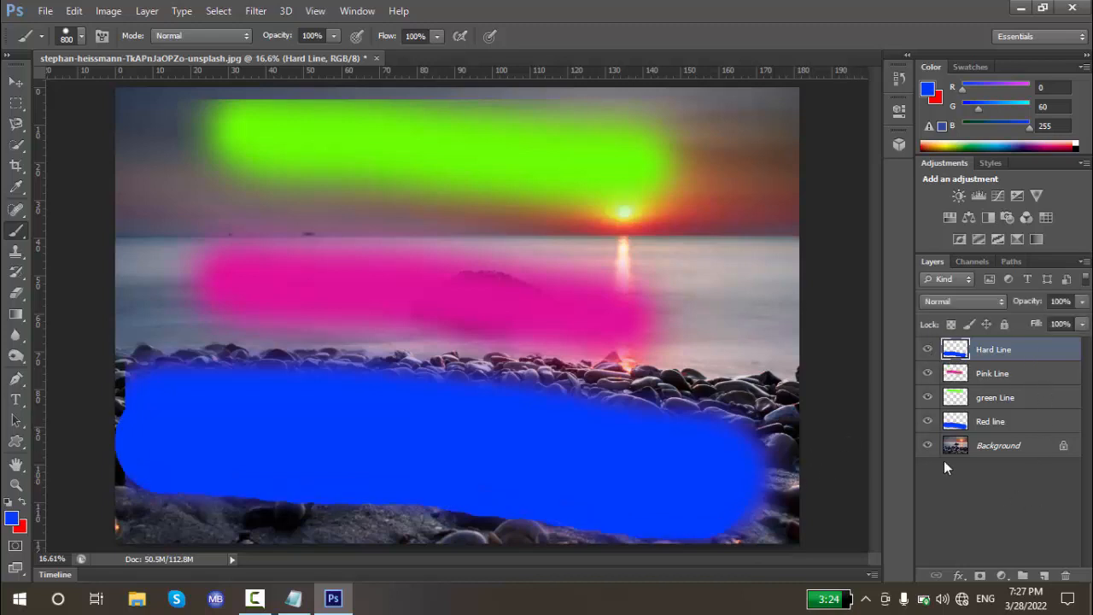
- Delete the Hard Line, Pink Line, green Line and Red line layers, keeping only the Background
left_click(1066, 578)
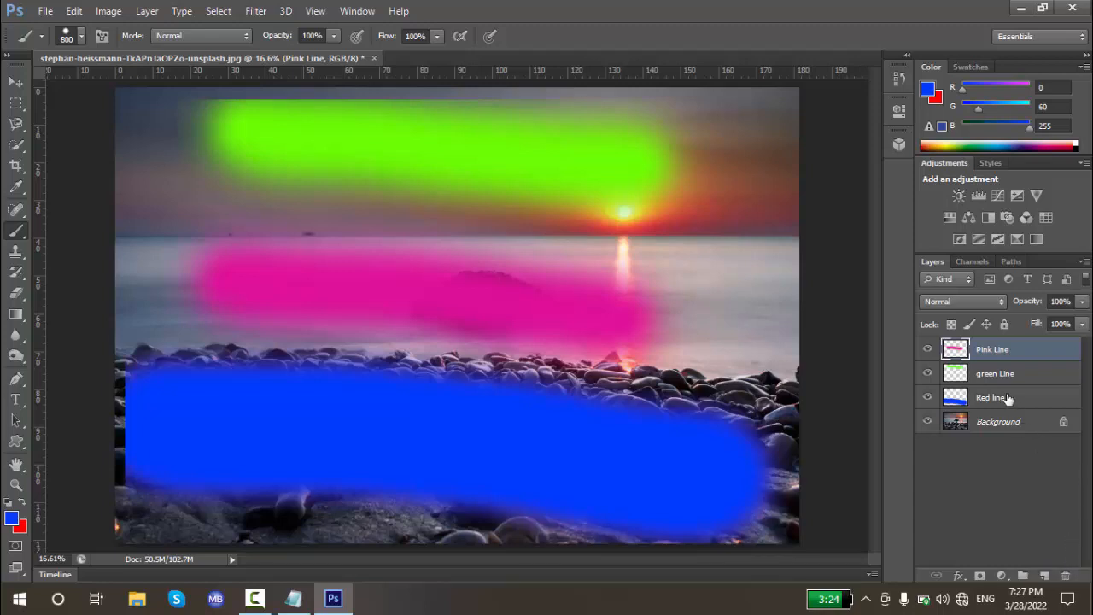
left_click(1008, 398, "shift")
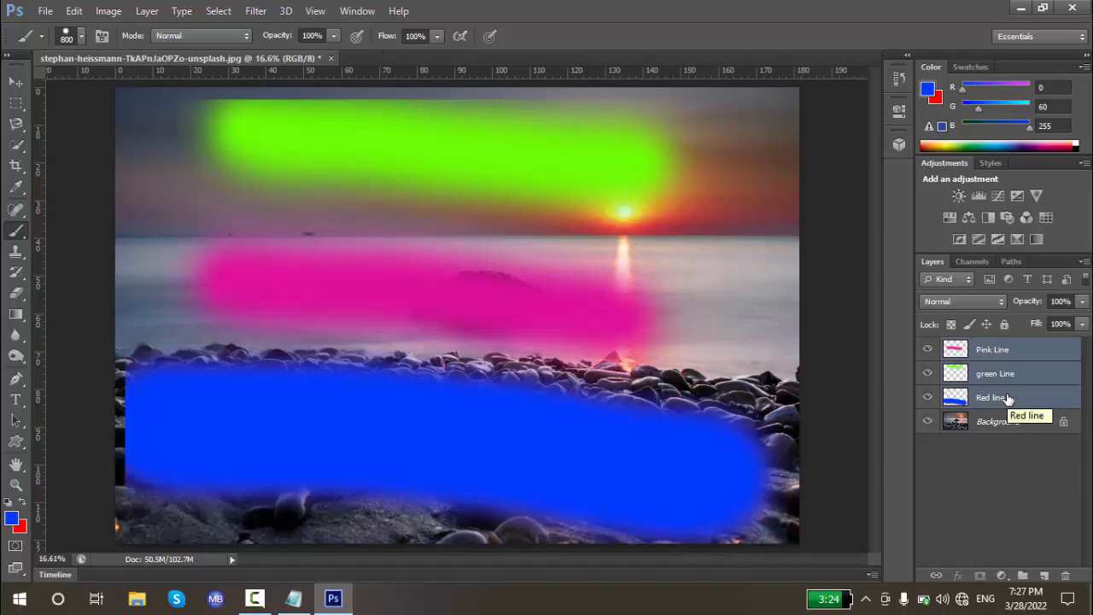
key("Delete")
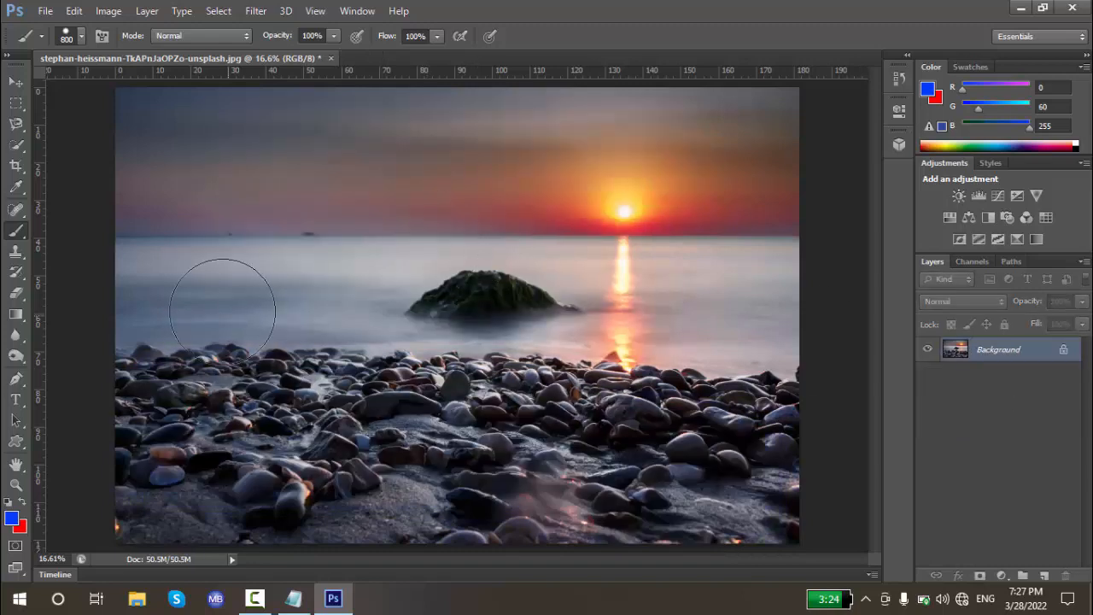
- Paint a trial blue stroke on the Background, undo it, and switch to the soft round brush with 0% hardness
left_click_drag(209, 278, 642, 408)
key("ctrl+z")
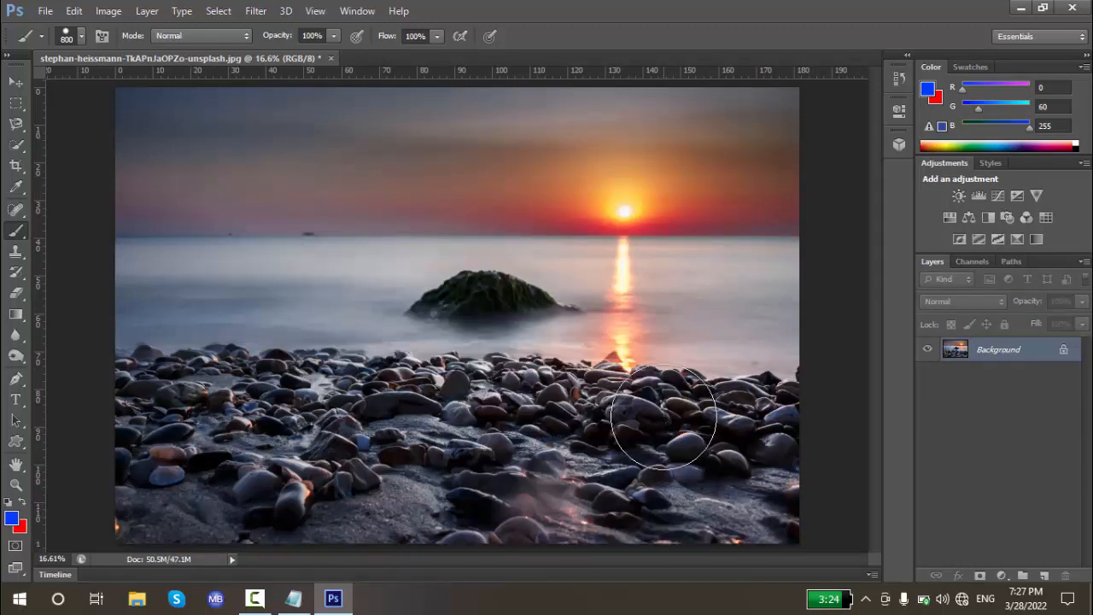
left_click(82, 36)
left_click(33, 159)
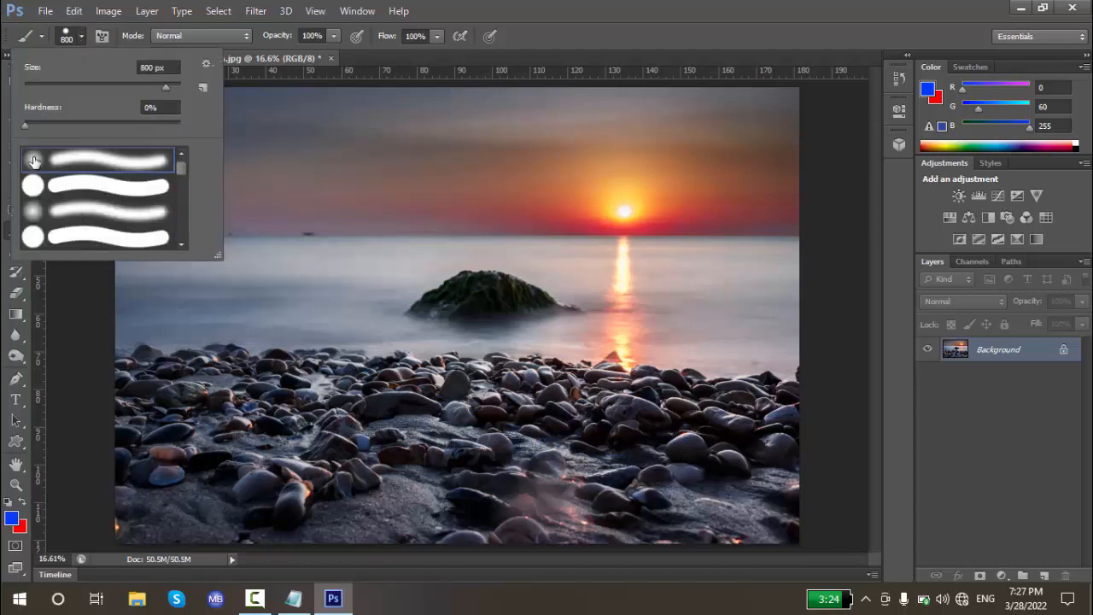
left_click(83, 37)
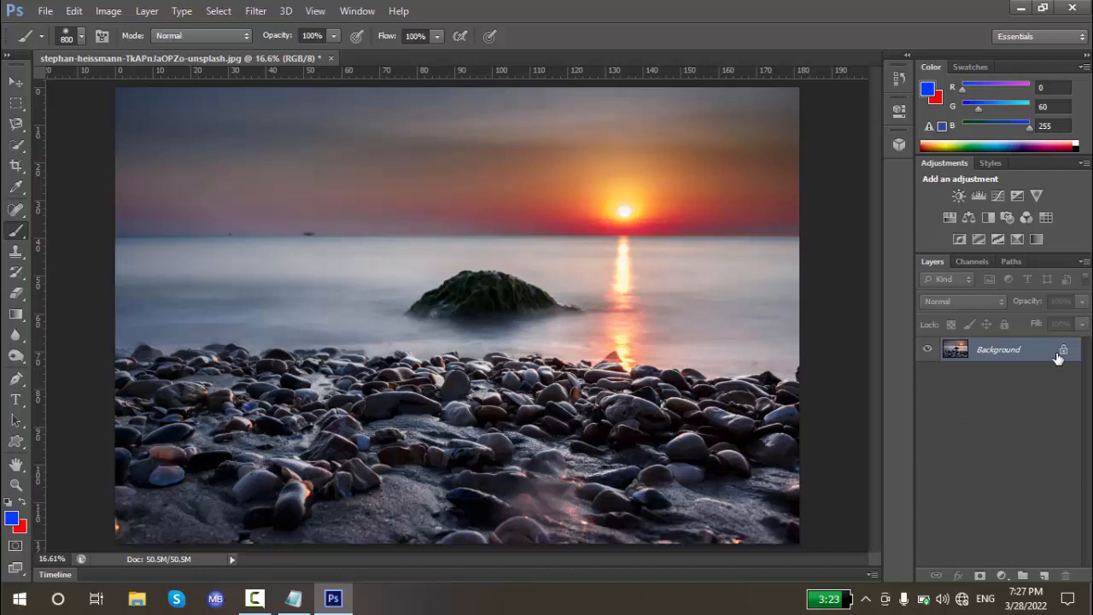
- Place the portrait of the woman in the grey suit over the beach photo and scale it to about 34%
left_click(46, 12)
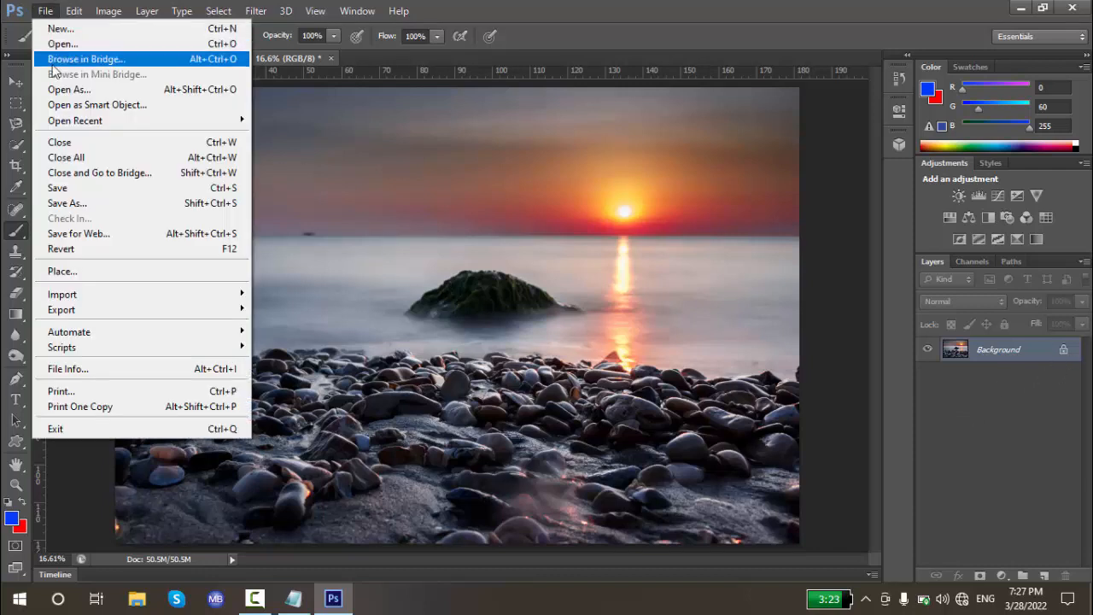
left_click(450, 278)
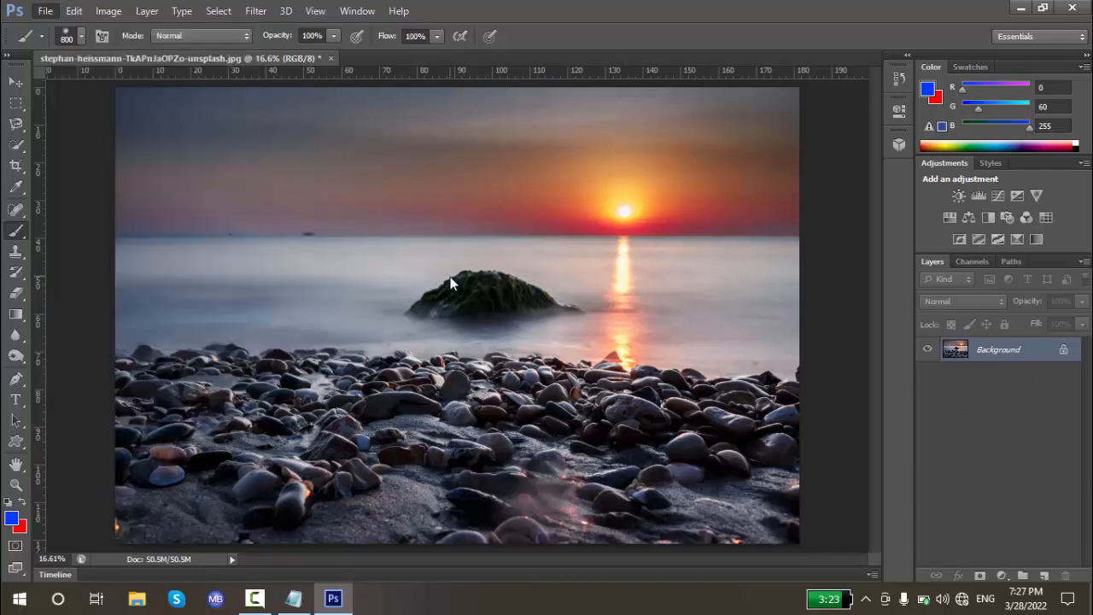
left_click(45, 11)
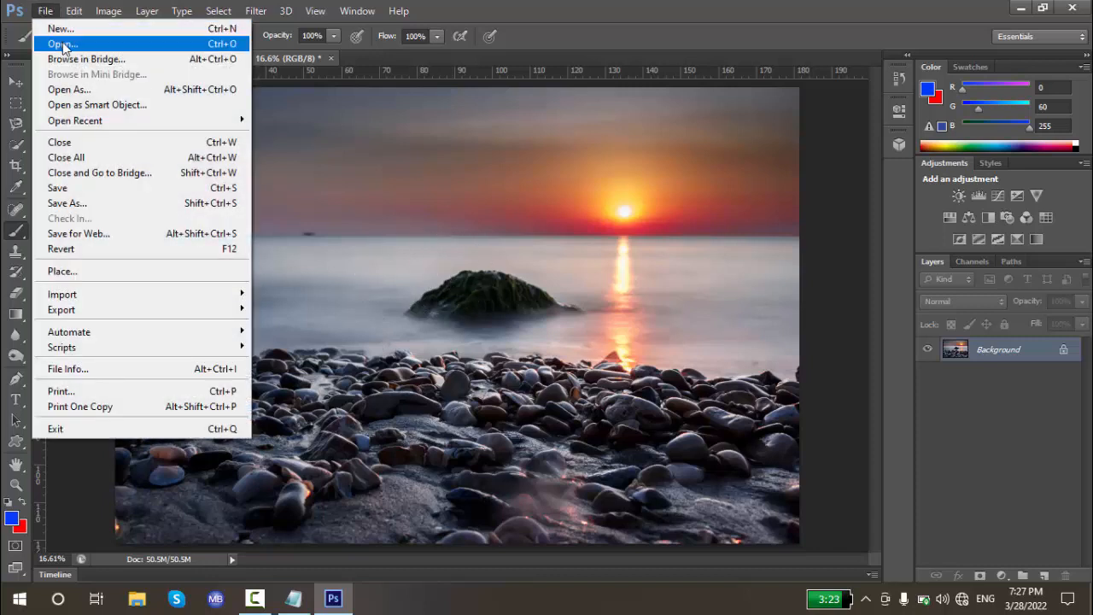
left_click(73, 273)
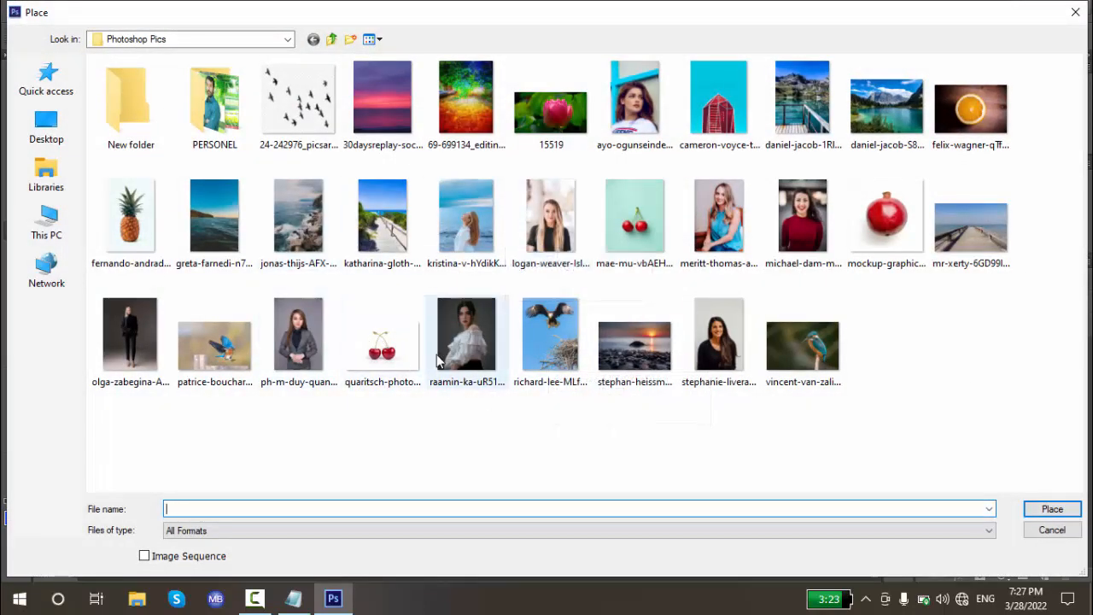
double_click(312, 343)
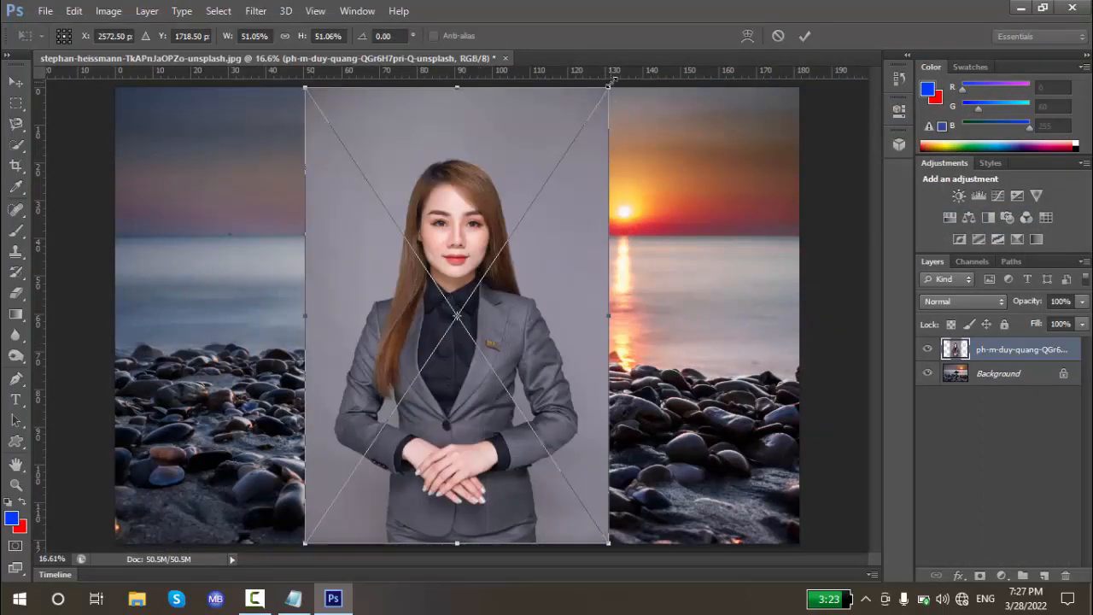
left_click_drag(607, 87, 560, 162)
key("b")
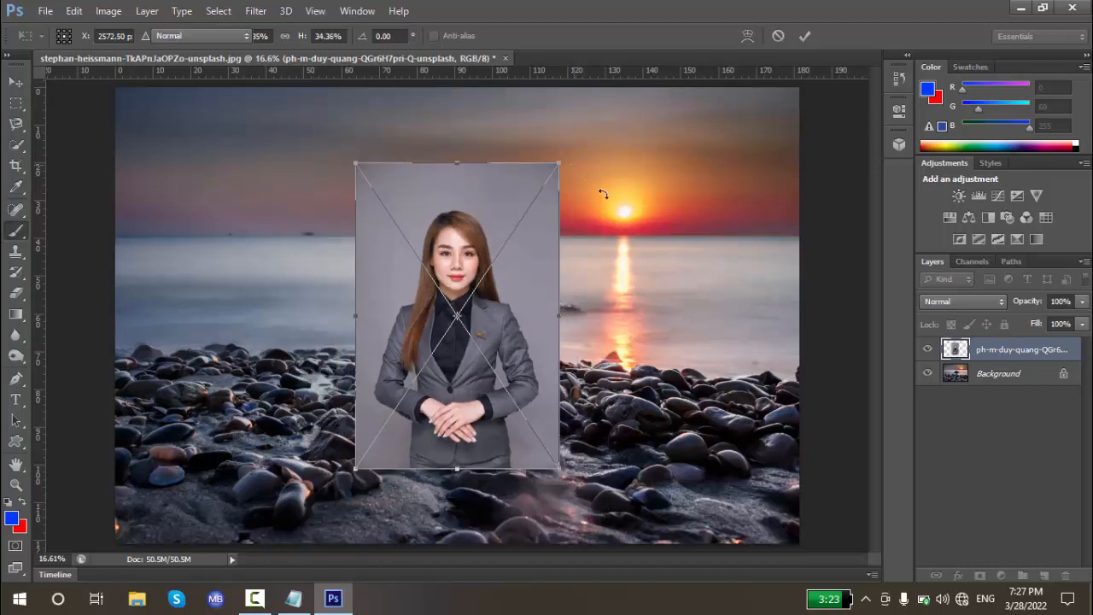
- Rasterize the placed portrait layer and move the portrait slightly up and left with the Move tool
left_click(626, 231)
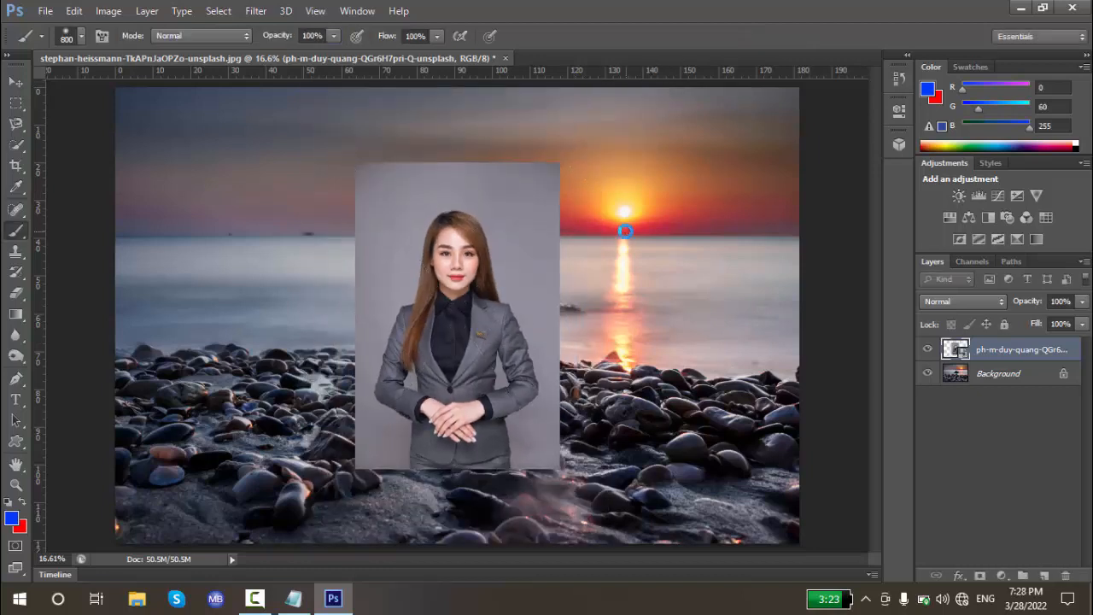
left_click(581, 244)
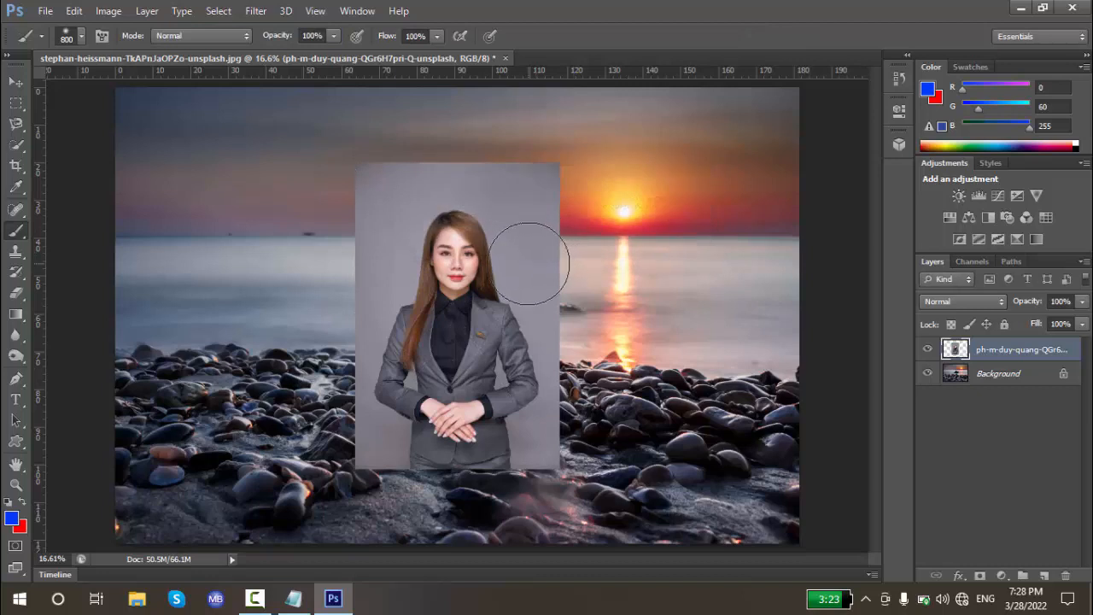
left_click(15, 81)
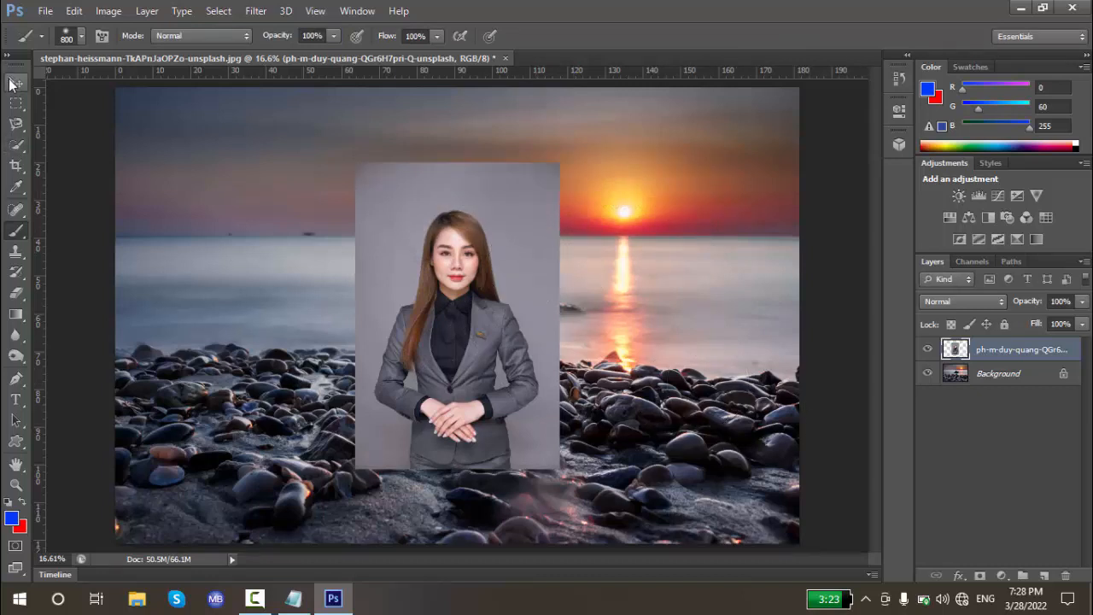
mouse_move(437, 261)
left_mouse_down()
mouse_move(504, 270)
mouse_move(443, 316)
mouse_move(427, 250)
left_mouse_up()
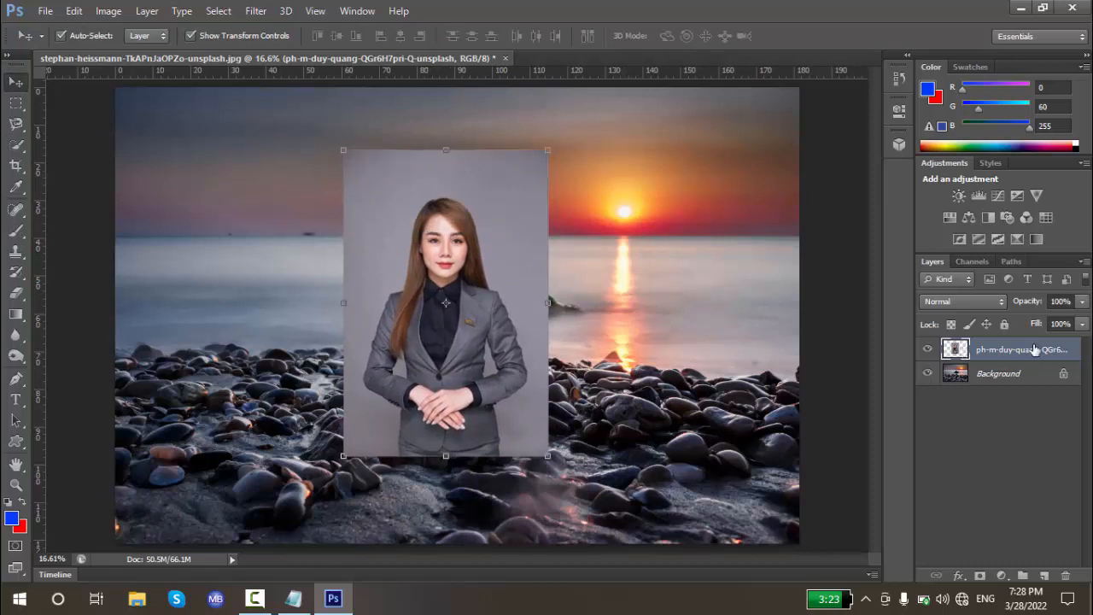
- Paint trial soft blue strokes beside and across the portrait on its own layer, and undo both strokes
left_click(996, 376)
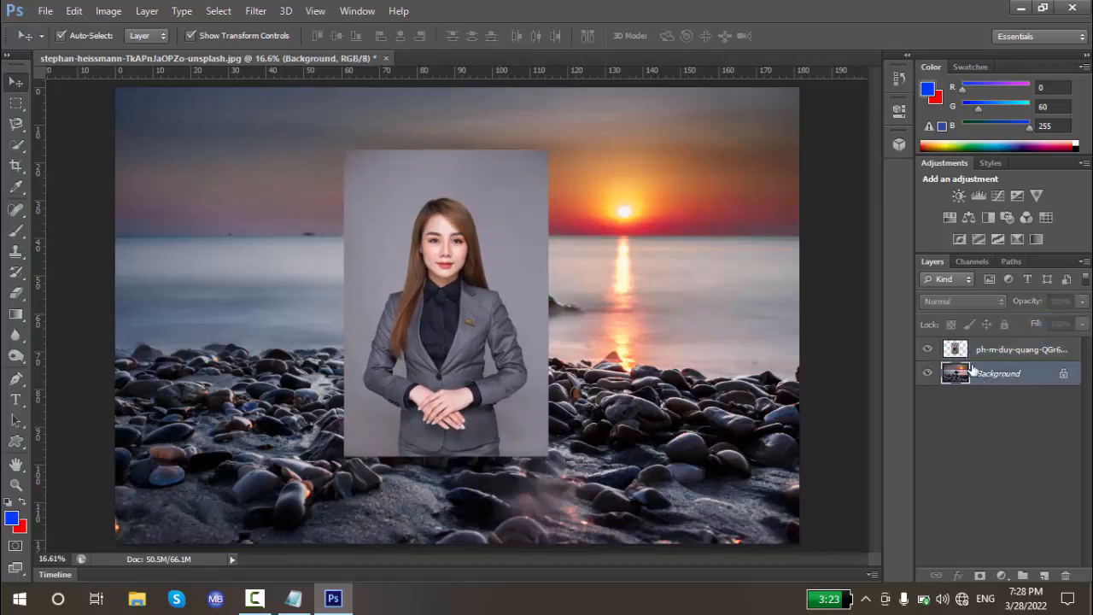
left_click(981, 350)
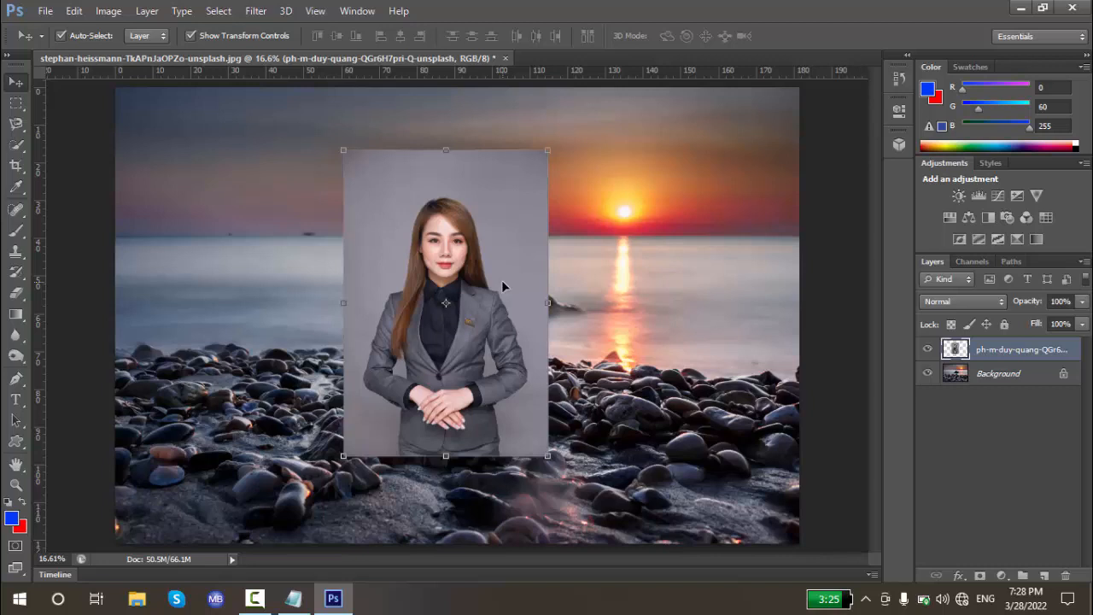
left_click(16, 230)
left_click_drag(248, 223, 256, 420)
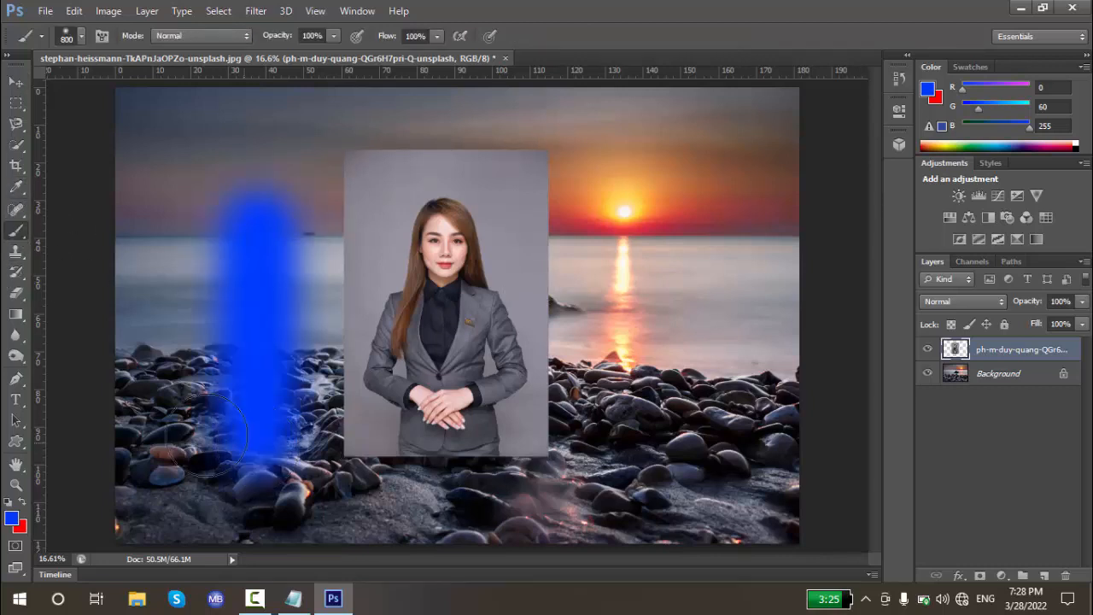
mouse_move(363, 324)
left_mouse_down()
mouse_move(494, 298)
mouse_move(584, 282)
left_mouse_up()
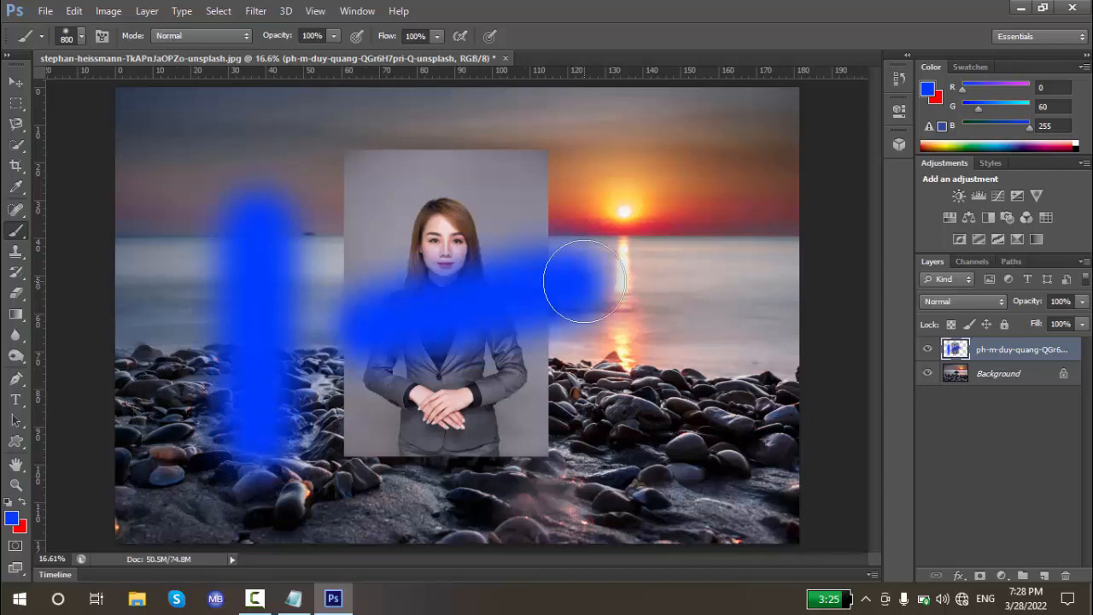
key("ctrl+alt+z")
key("ctrl+alt+z")
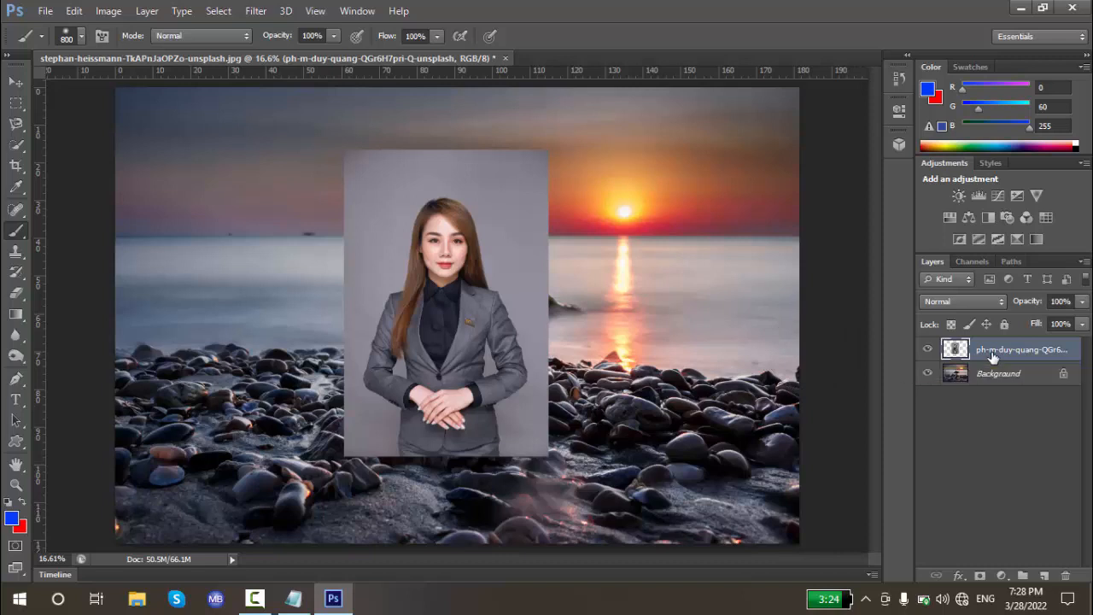
- Lock the transparent pixels of the portrait layer
left_click(952, 325)
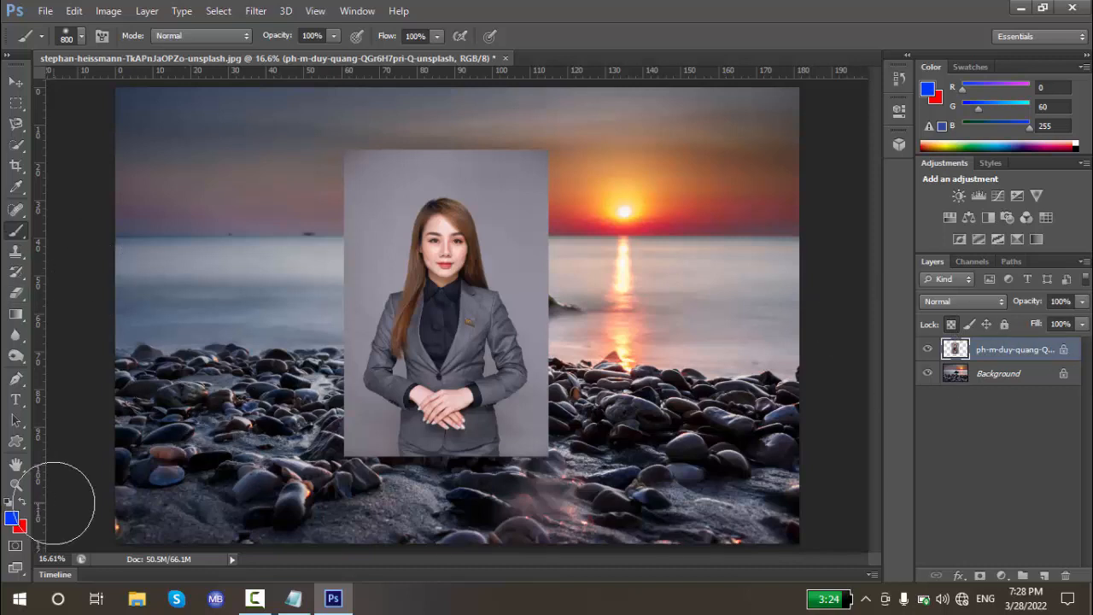
- Swap the foreground colour to red, paint trial brush strokes across the portrait and over its edges, and undo them
key("x")
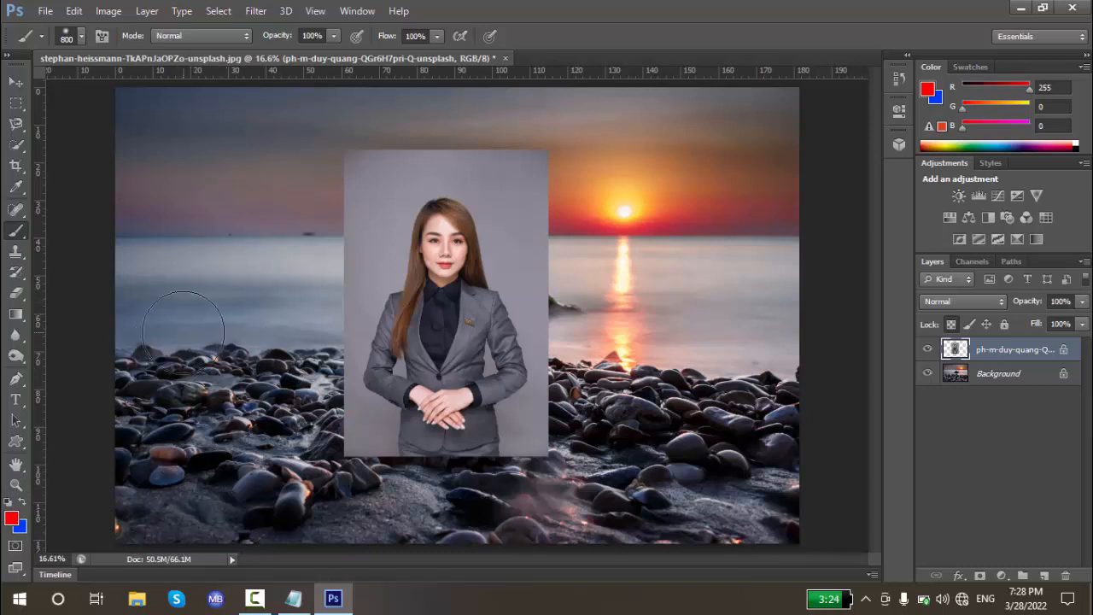
left_click_drag(300, 340, 410, 386)
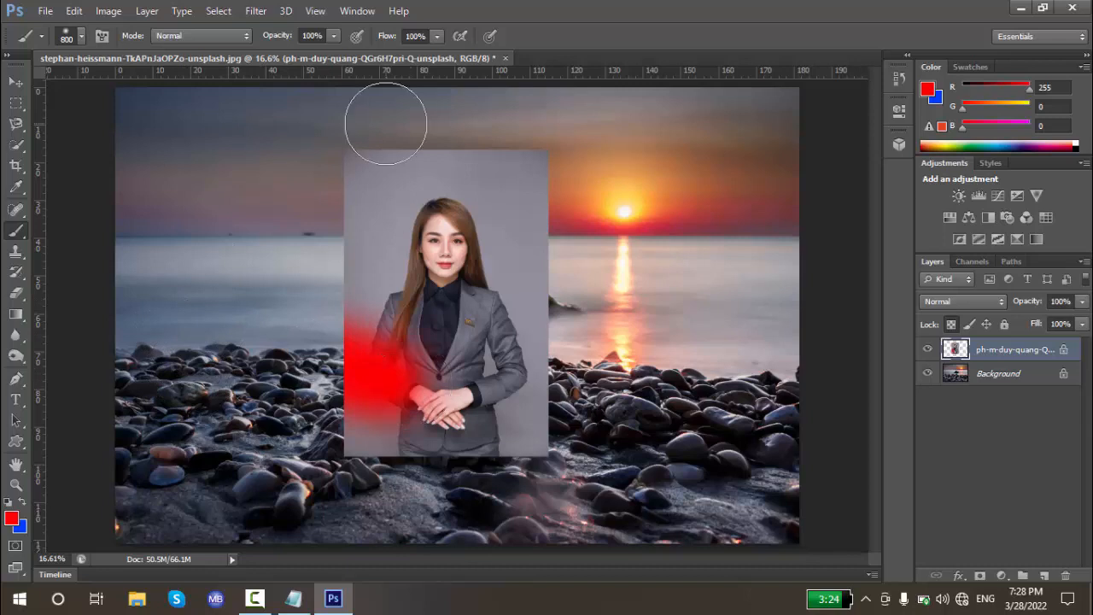
mouse_move(383, 117)
left_mouse_down()
mouse_move(434, 184)
mouse_move(487, 150)
mouse_move(574, 227)
mouse_move(577, 250)
mouse_move(560, 275)
mouse_move(563, 338)
mouse_move(533, 166)
mouse_move(391, 179)
mouse_move(400, 318)
mouse_move(555, 281)
mouse_move(456, 269)
left_mouse_up()
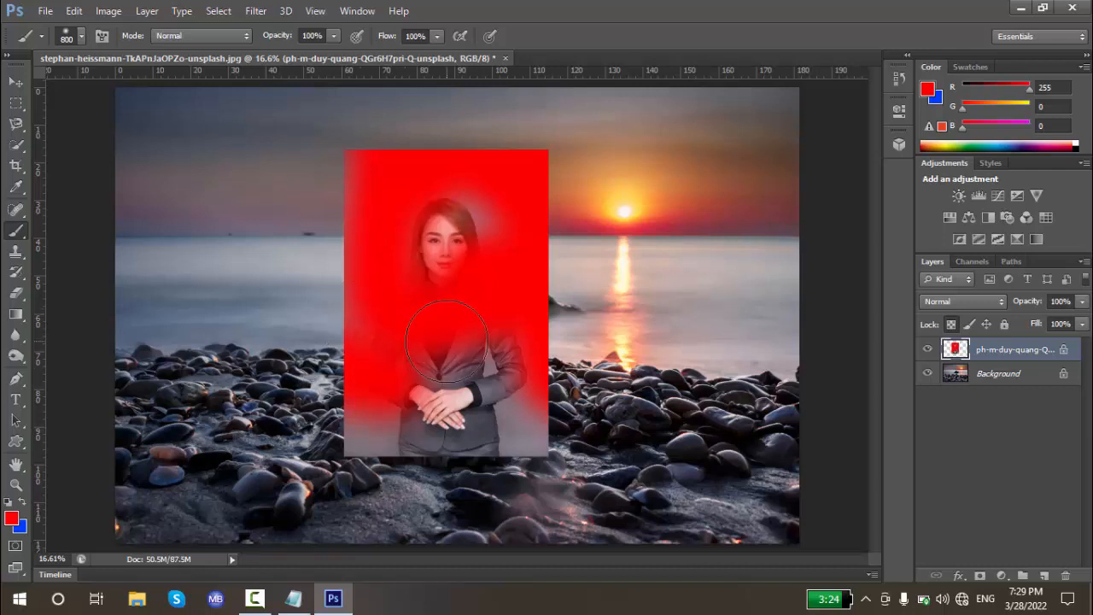
key("ctrl+z")
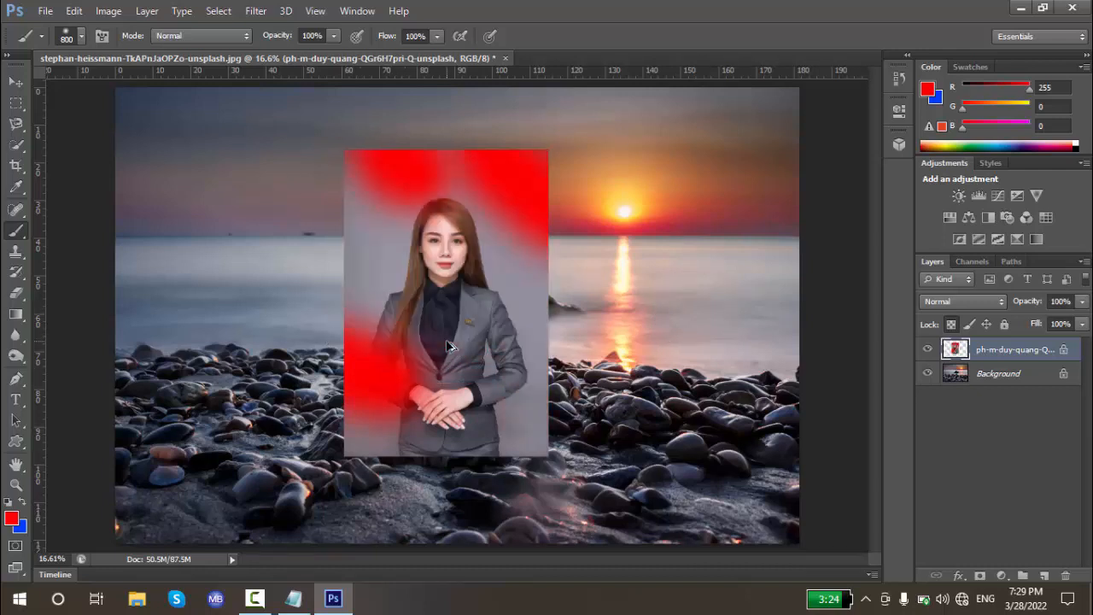
key("ctrl+alt+z")
key("ctrl+alt+z")
key("ctrl+alt+z")
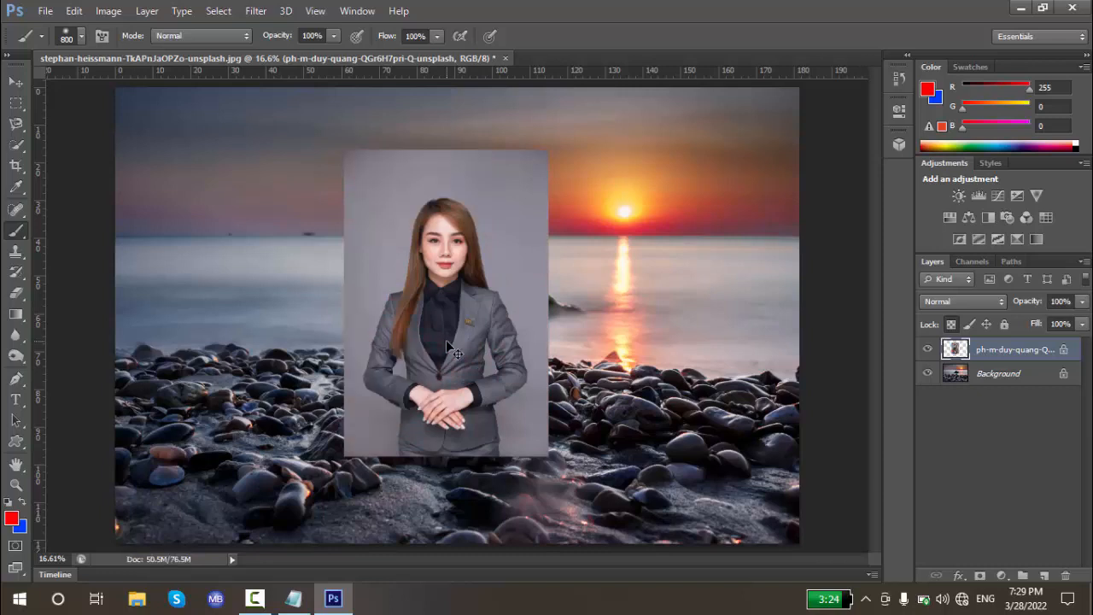
mouse_move(541, 165)
left_mouse_down()
mouse_move(588, 141)
mouse_move(596, 181)
left_mouse_up()
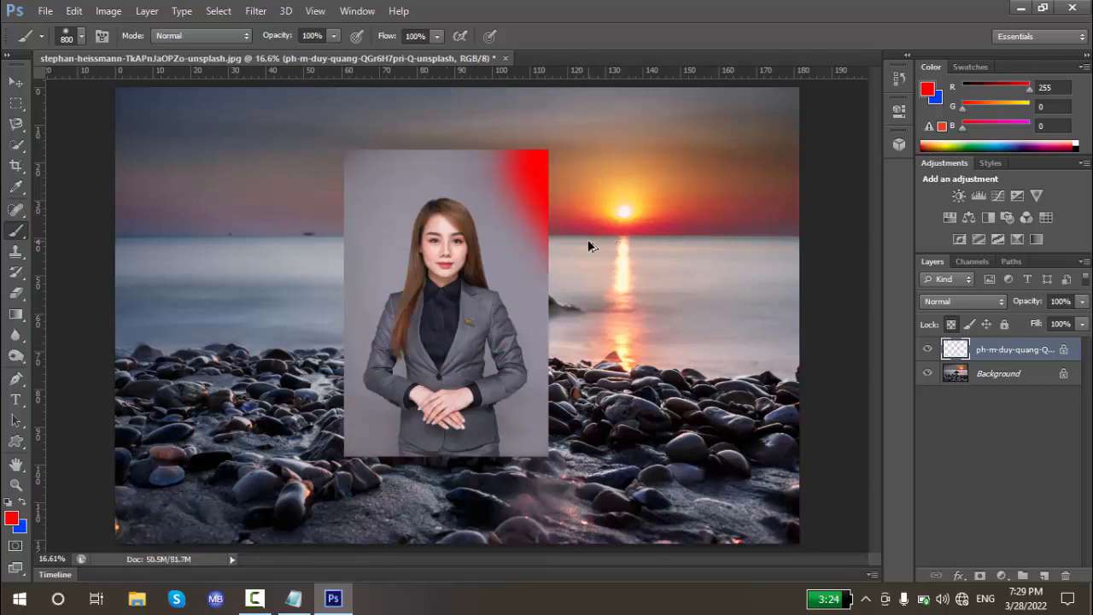
key("ctrl+z")
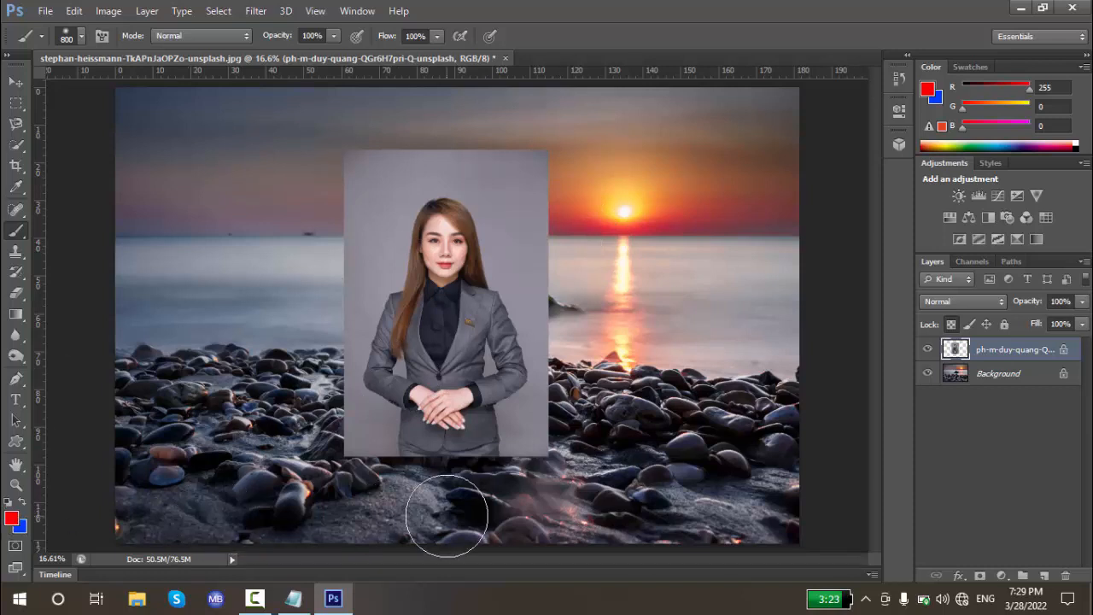
- Fill the portrait's opaque pixels with the red foreground and blue background colours, and undo both fills
key("shift+alt+BackSpace")
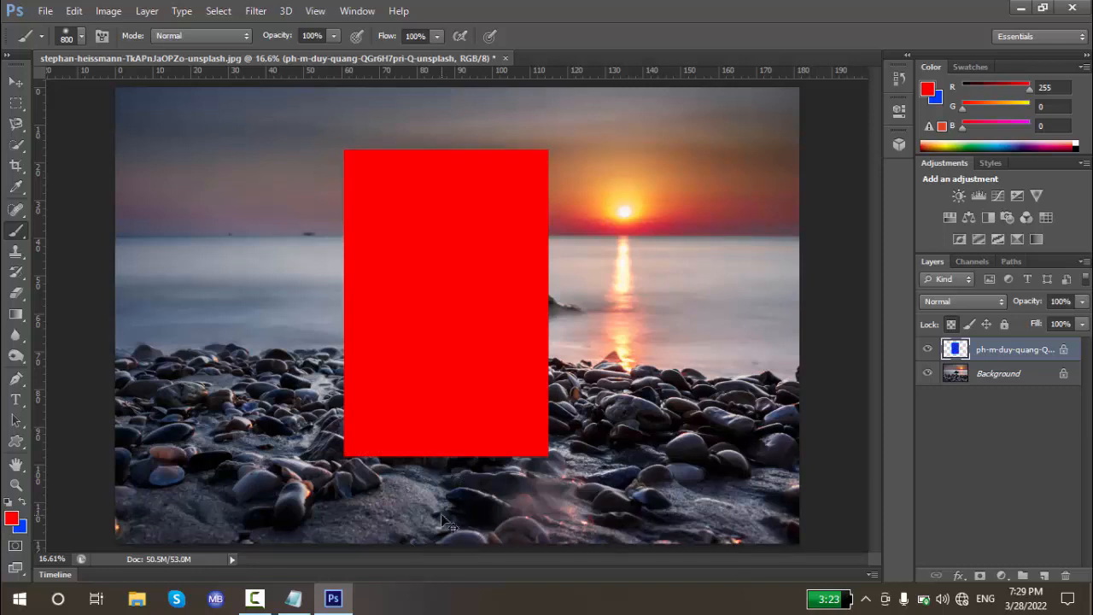
key("shift+ctrl+BackSpace")
key("ctrl+z")
key("ctrl+alt+z")
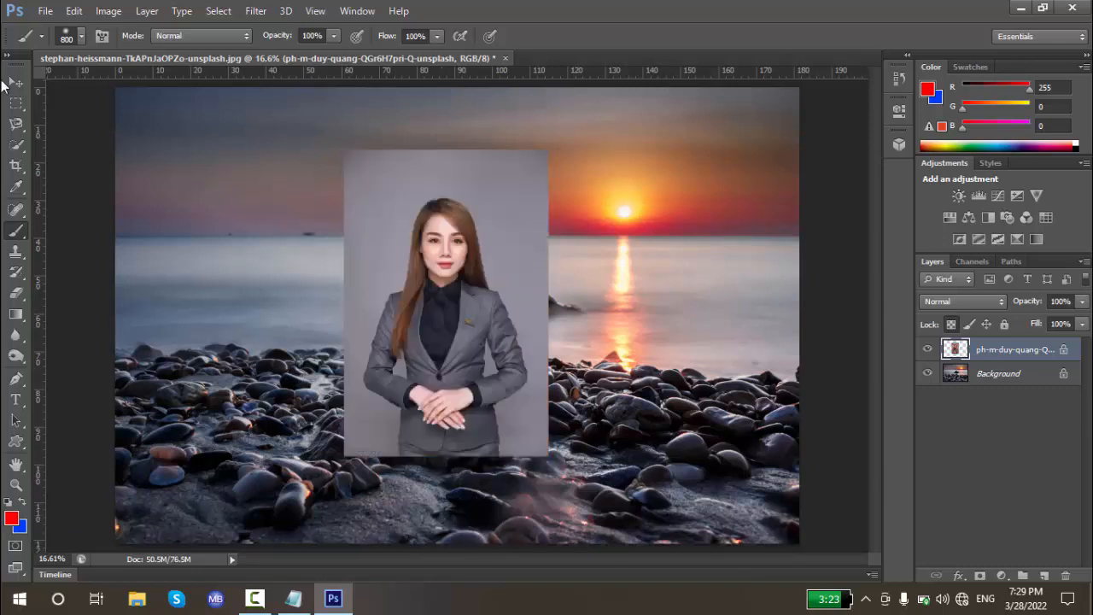
- Replace the transparent pixels lock on the portrait layer with the image pixels lock
left_click(17, 83)
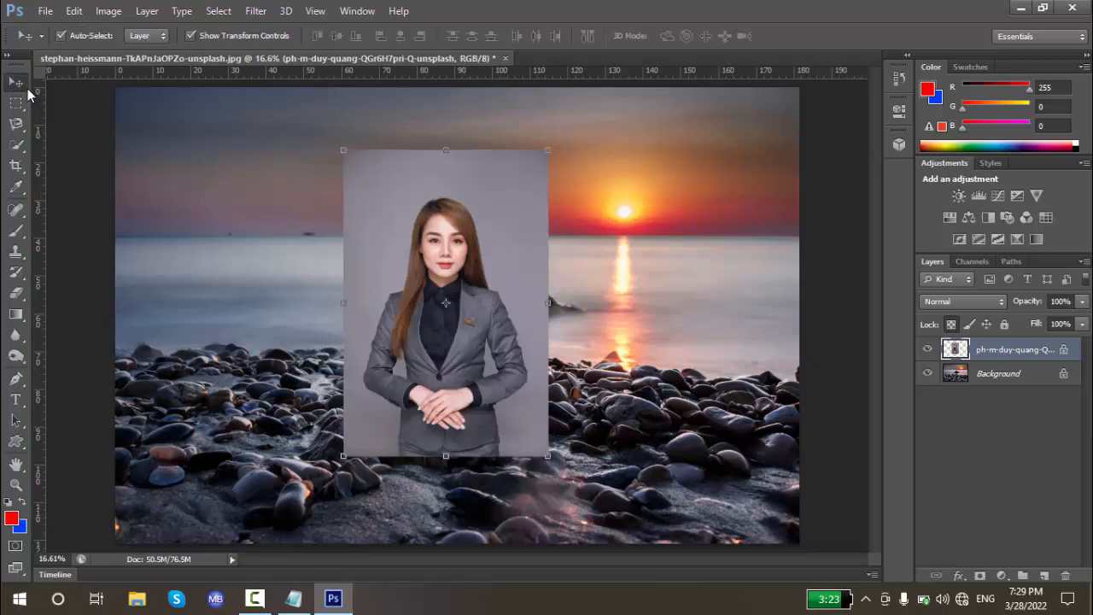
left_click(952, 327)
left_click(969, 324)
- Try to paint on the portrait layer with the Brush tool while its image pixels are locked
left_click(16, 229)
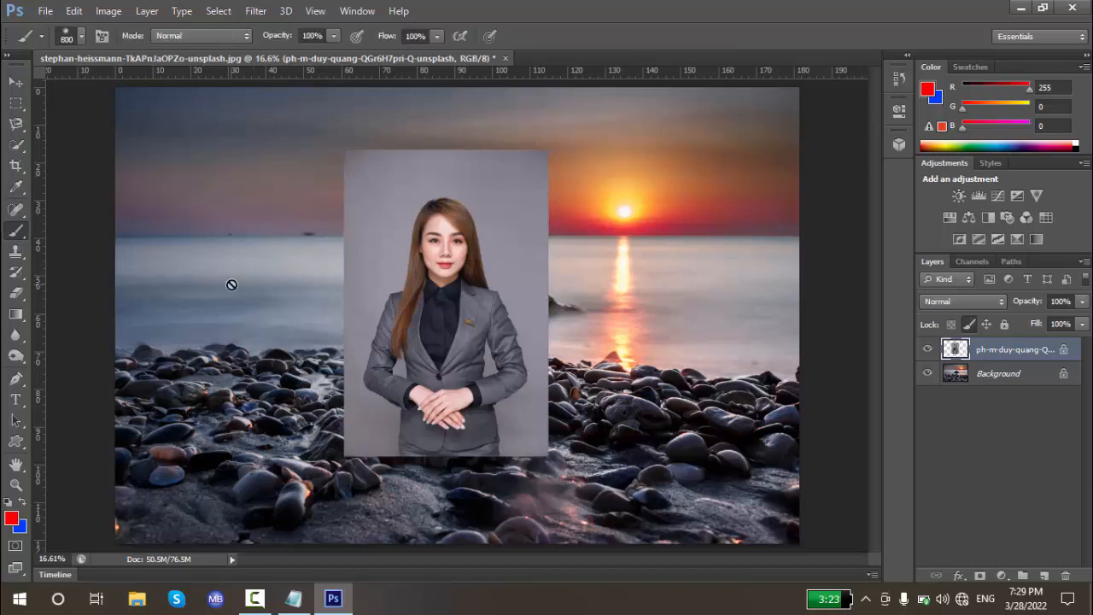
left_click(402, 291)
left_click(550, 236)
- Move the portrait with the Move tool and scale it proportionally to about 125%
left_click(15, 81)
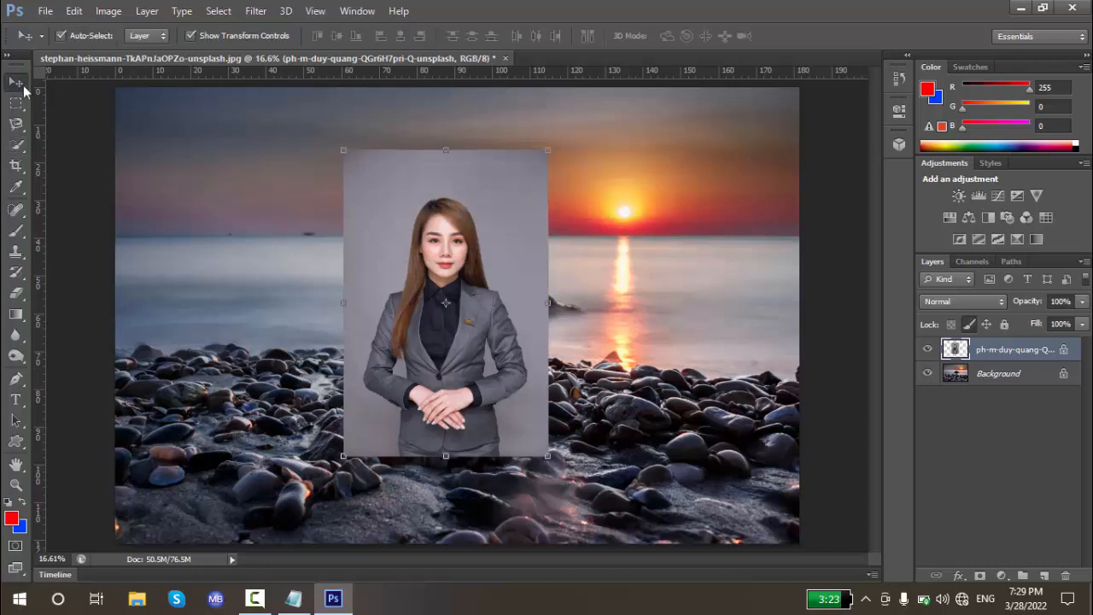
mouse_move(434, 238)
left_mouse_down()
mouse_move(516, 261)
mouse_move(423, 229)
mouse_move(447, 236)
left_mouse_up()
left_click(561, 151)
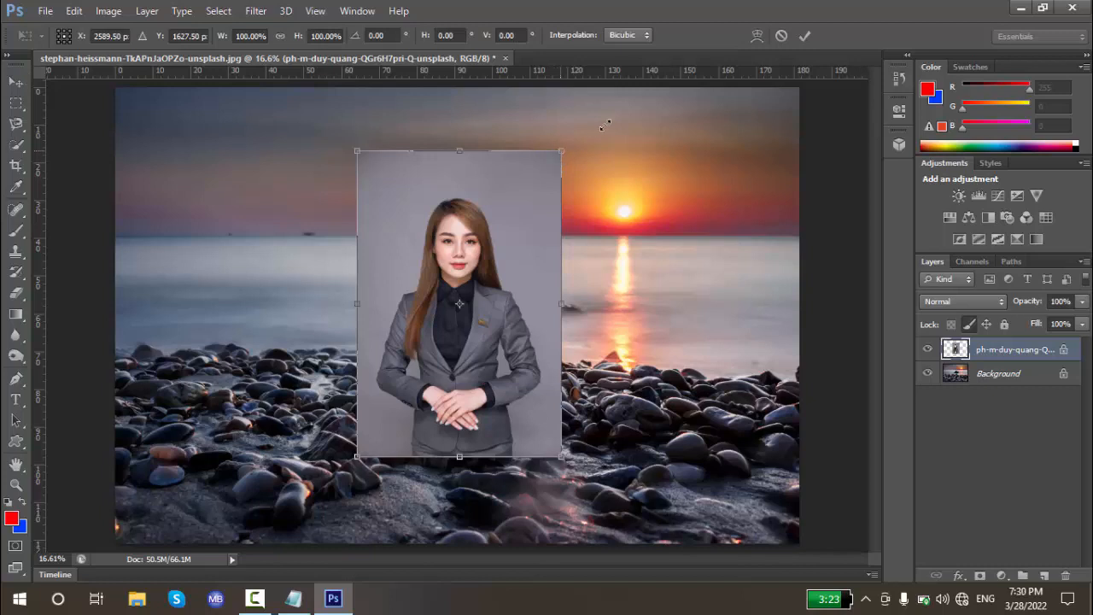
left_click_drag(605, 126, 603, 125)
left_click_drag(532, 162, 513, 185)
key("Return")
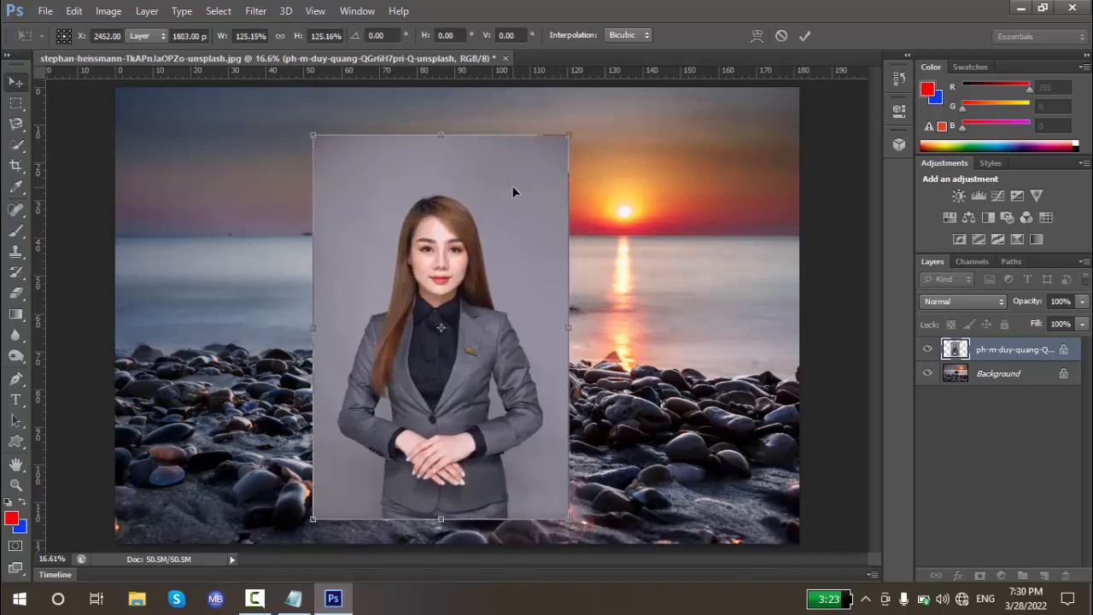
- Try again to paint over the enlarged portrait and the beach photo with the Brush tool
left_click(15, 232)
left_click(214, 291)
left_click(544, 236)
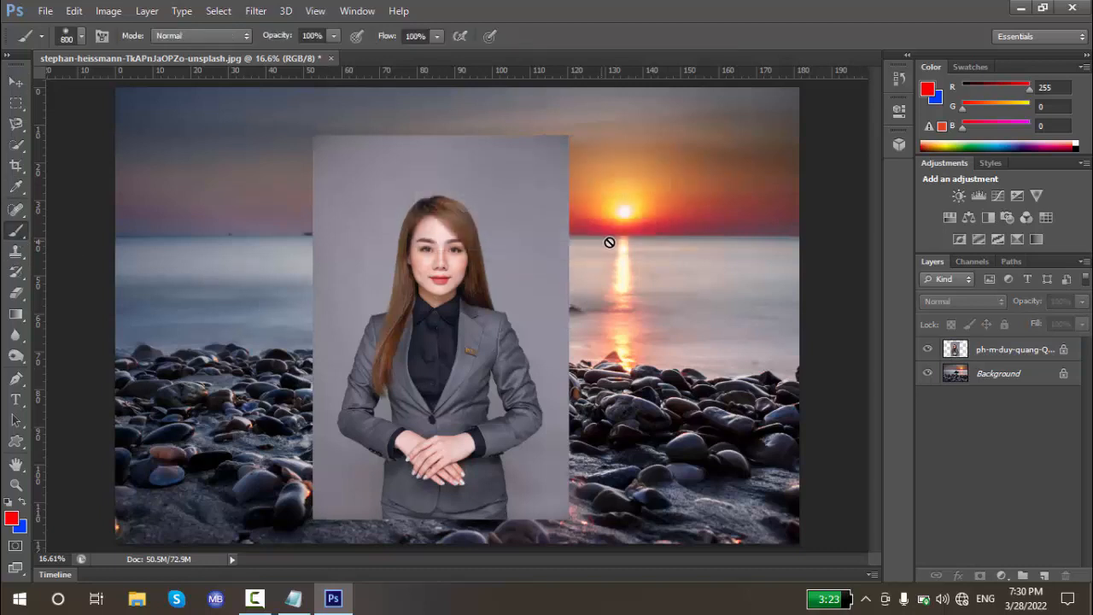
left_click(609, 243)
double_click(532, 238)
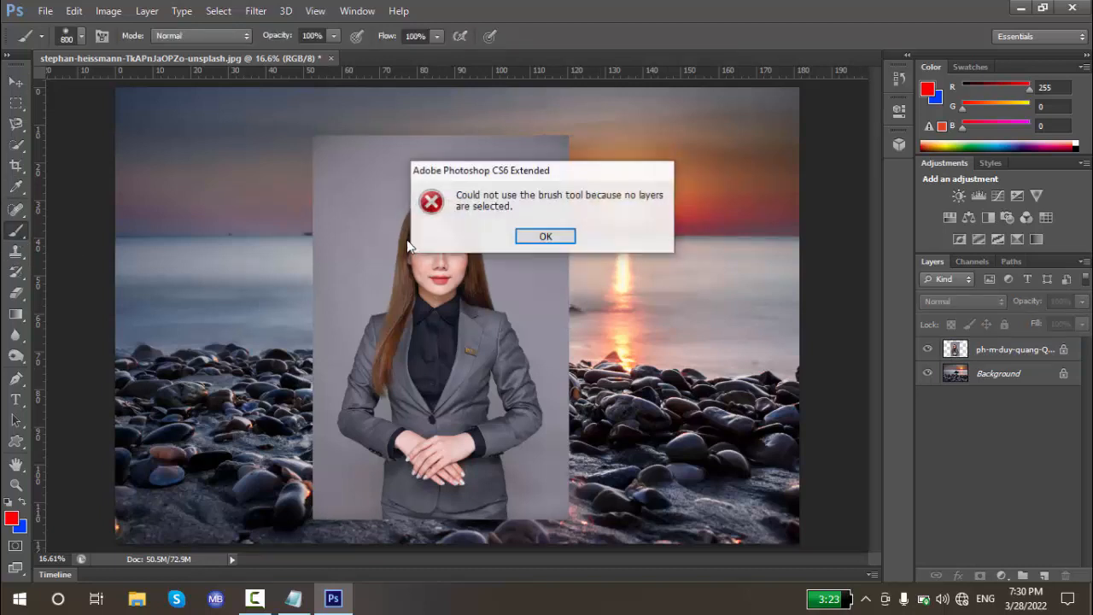
left_click(544, 237)
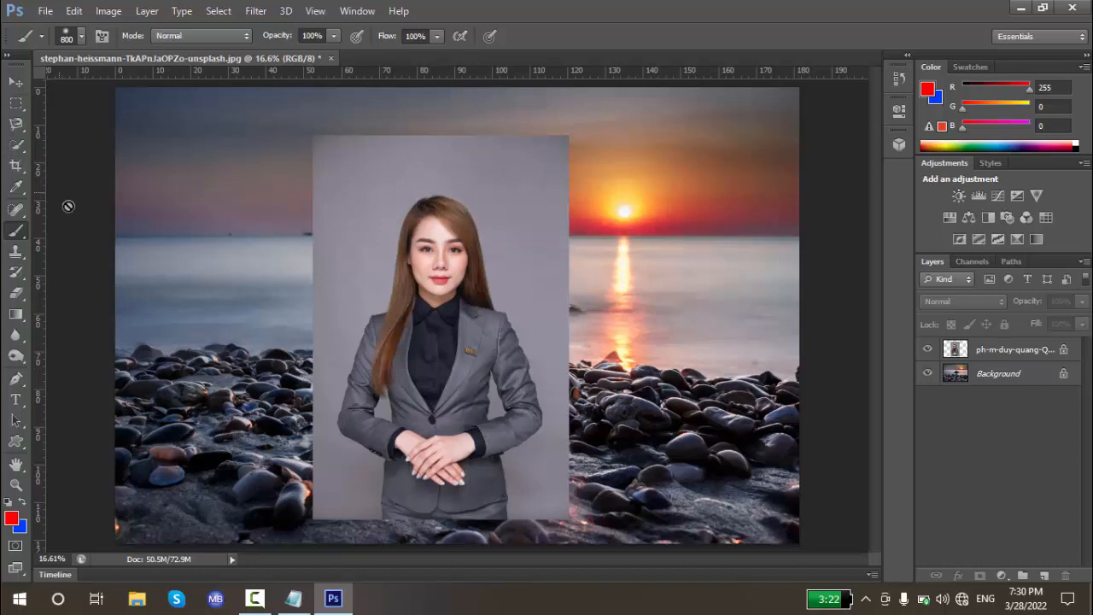
- Reposition the enlarged portrait slightly to the left with the Move tool
left_click(15, 81)
left_click_drag(375, 216, 441, 205)
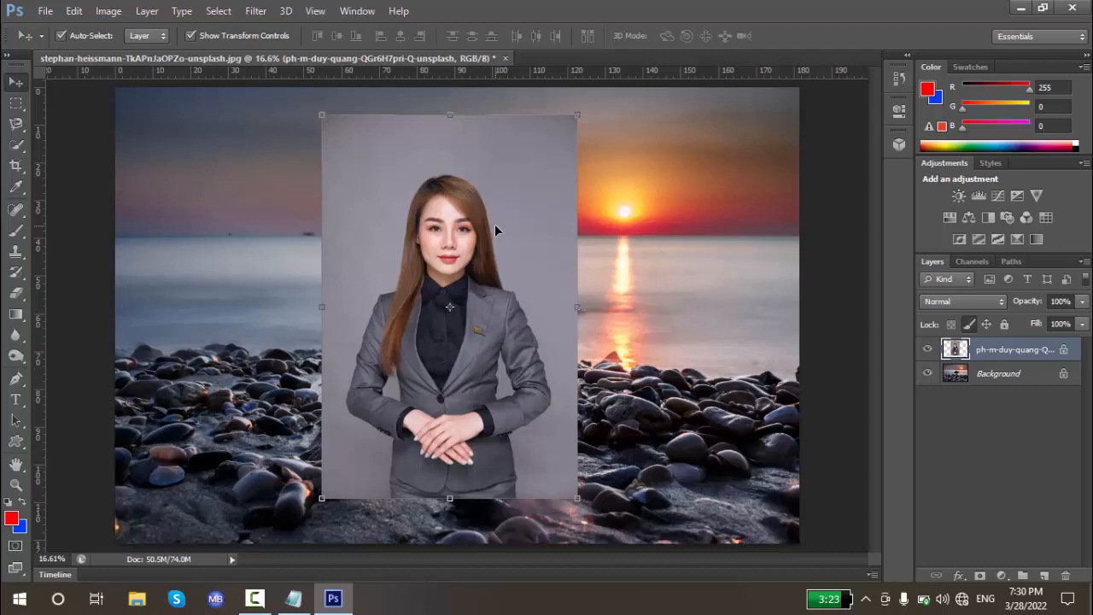
left_click_drag(316, 274, 340, 284)
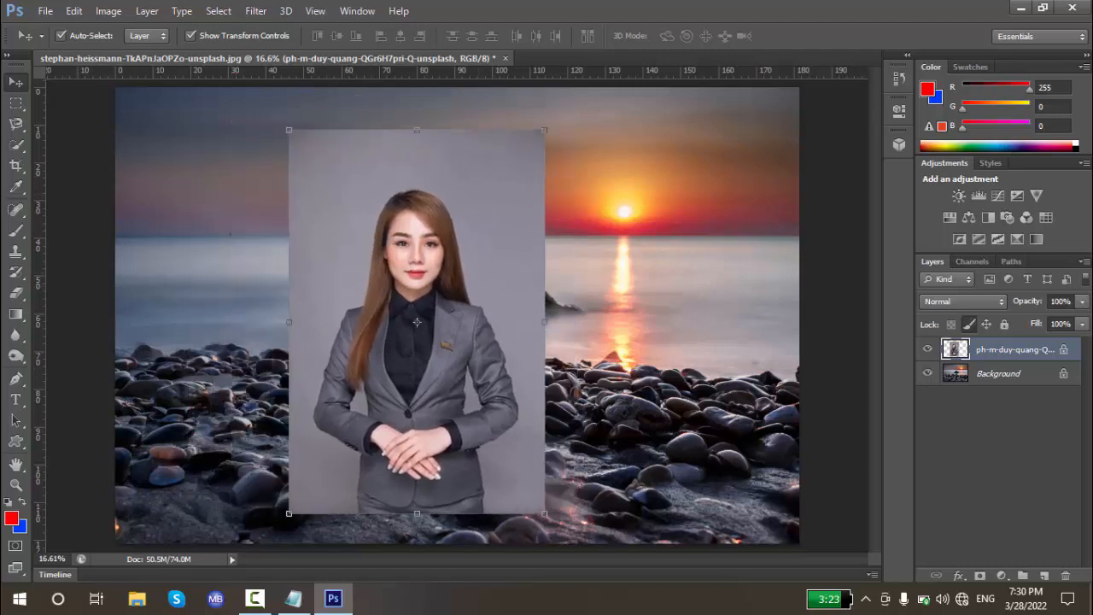
- Unlock the image pixels of the portrait layer and move the portrait slightly up and right
left_click(970, 324)
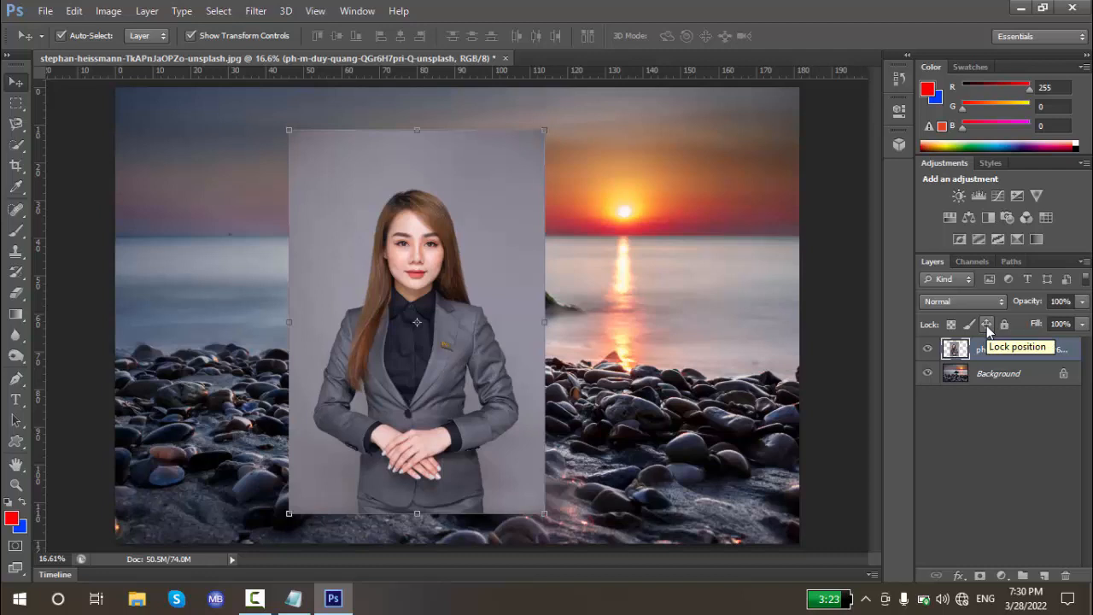
mouse_move(459, 264)
left_mouse_down()
mouse_move(512, 256)
mouse_move(476, 258)
left_mouse_up()
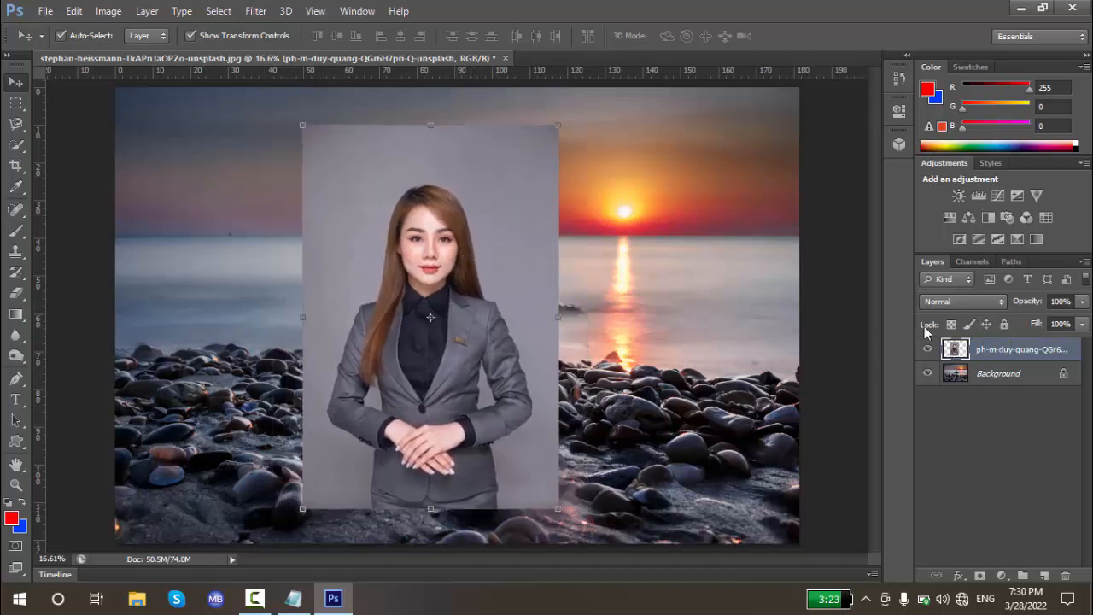
- Lock the position of the portrait layer and try to move the portrait
left_click(987, 327)
left_click(408, 230)
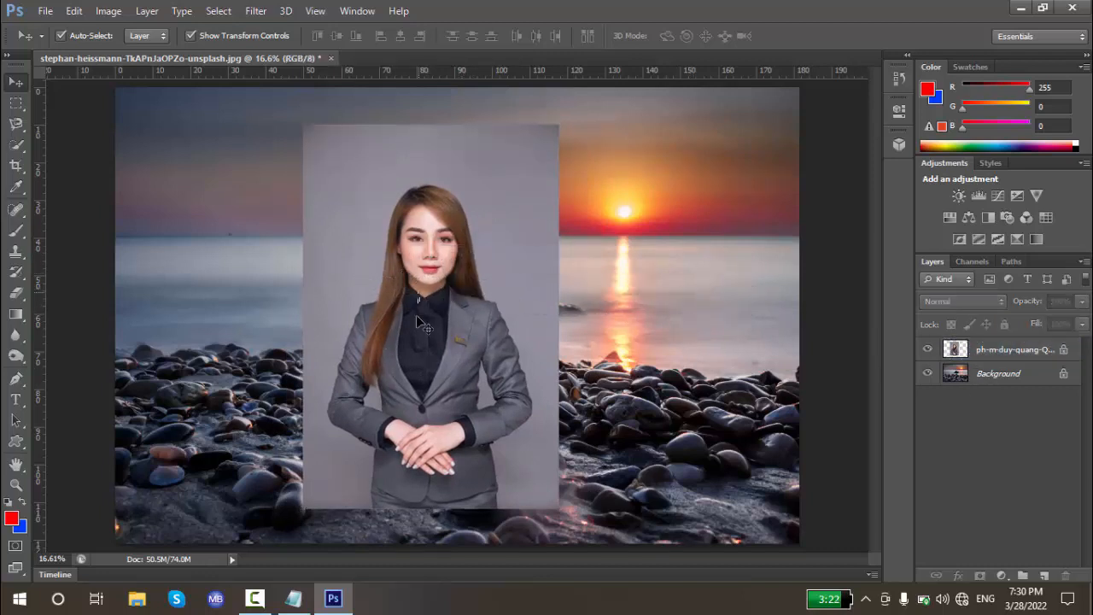
- Reselect the portrait layer, paint trial red Brush strokes around and across the portrait, and undo them all
left_click(16, 230)
left_click(478, 268)
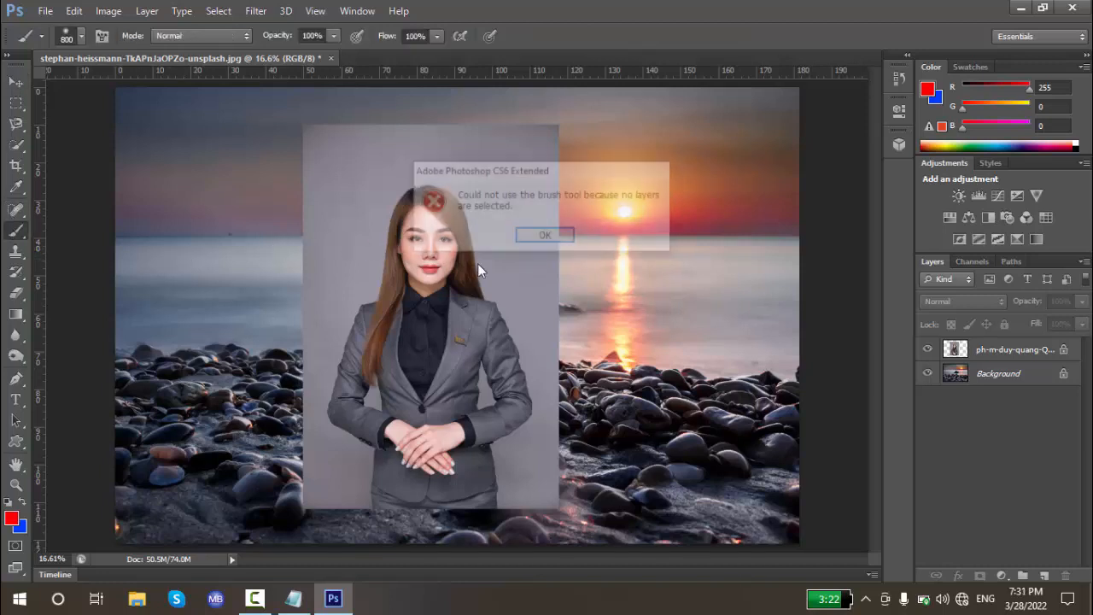
left_click(546, 236)
left_click(1044, 348)
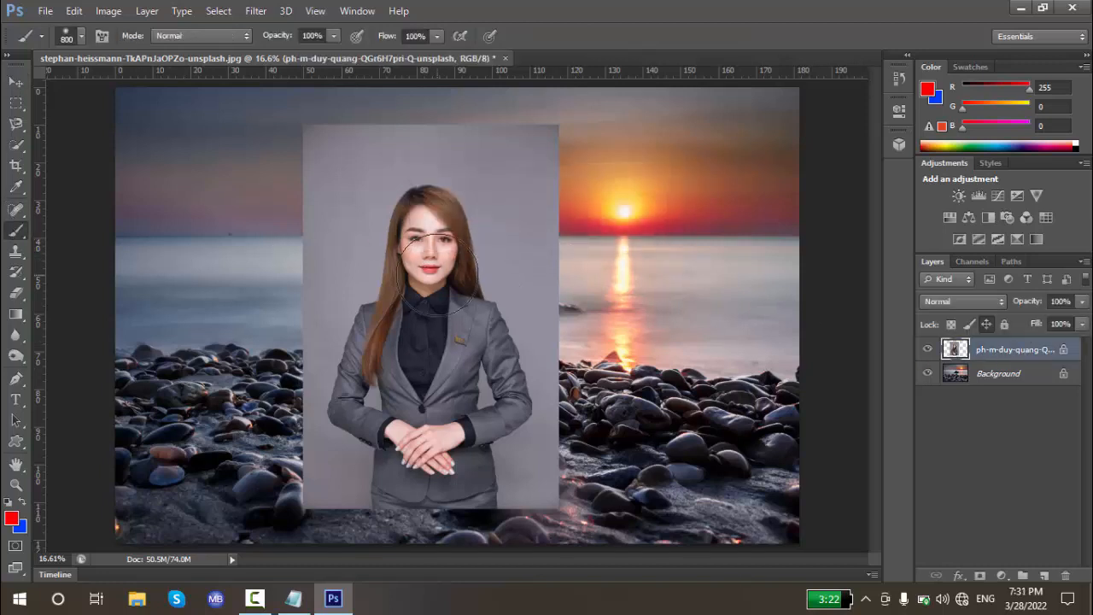
left_click_drag(212, 215, 198, 320)
left_click_drag(758, 233, 742, 329)
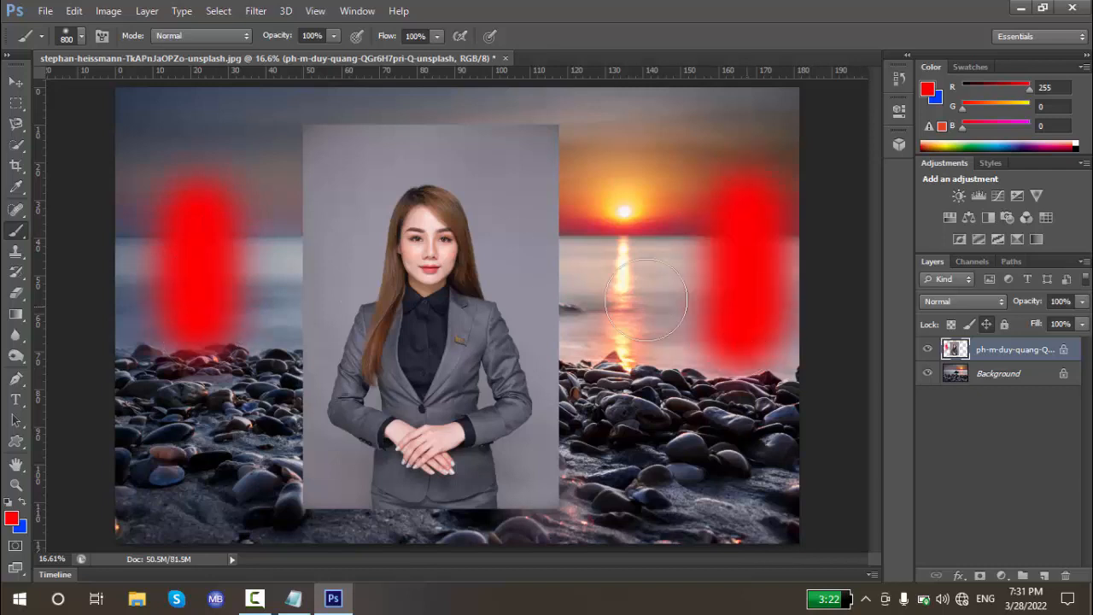
mouse_move(649, 275)
left_mouse_down()
mouse_move(556, 232)
mouse_move(511, 170)
left_mouse_up()
mouse_move(401, 141)
left_mouse_down()
mouse_move(249, 166)
mouse_move(258, 367)
left_mouse_up()
left_click_drag(246, 451, 246, 465)
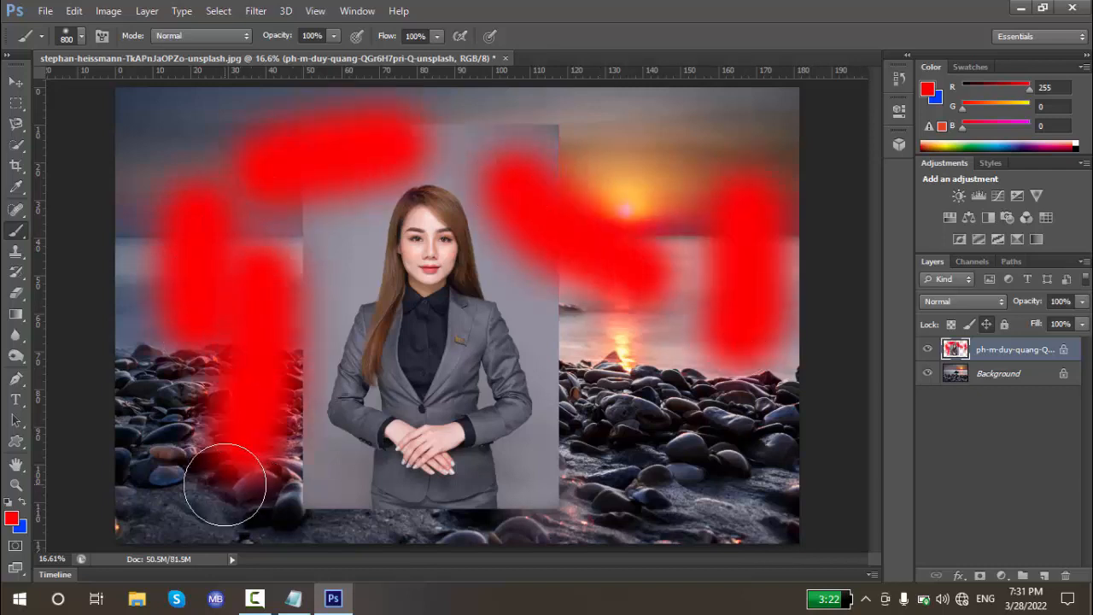
key("ctrl+alt+z")
key("ctrl+alt+z")
key("ctrl+alt+z")
key("ctrl+alt+z")
key("ctrl+alt+z")
key("ctrl+alt+z")
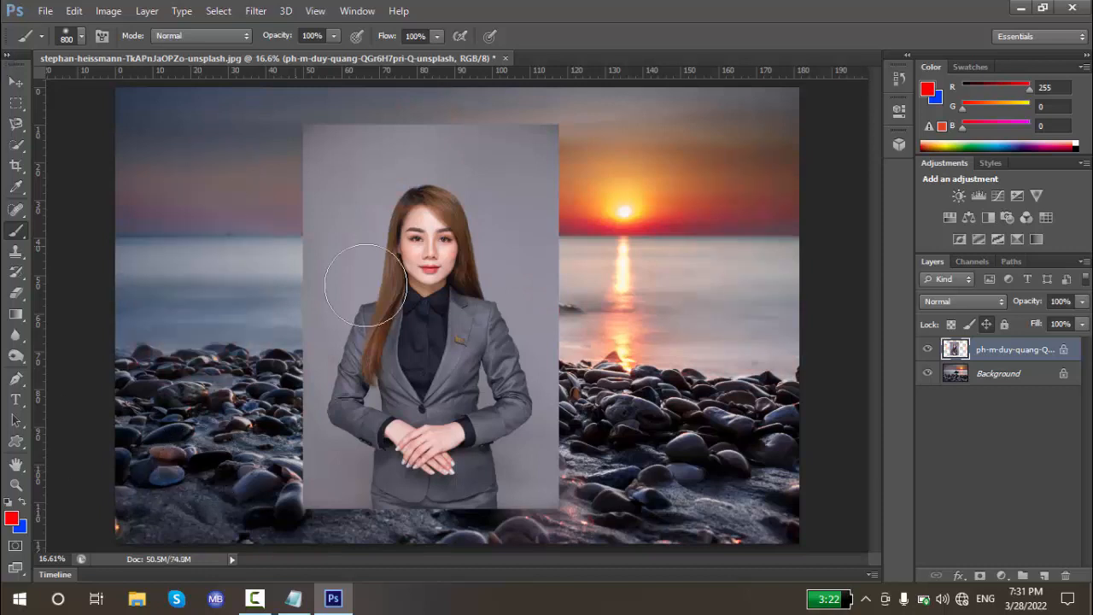
- Try to move the position-locked portrait with the Move tool and reselect its layer
left_click(16, 81)
mouse_move(505, 227)
left_mouse_down()
mouse_move(494, 215)
mouse_move(531, 266)
mouse_move(484, 263)
left_mouse_up()
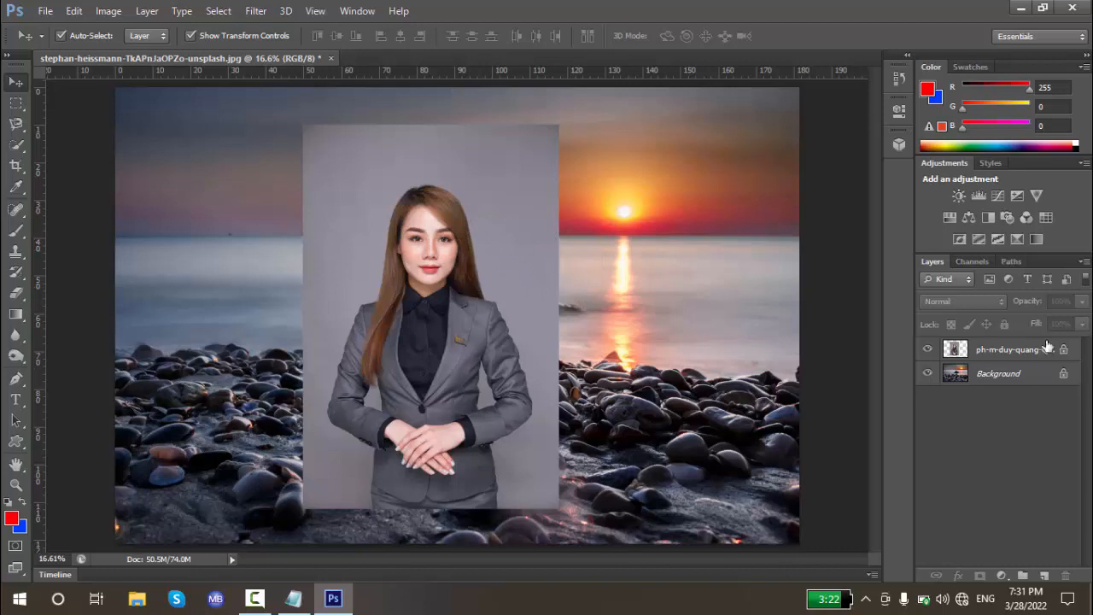
left_click(1018, 350)
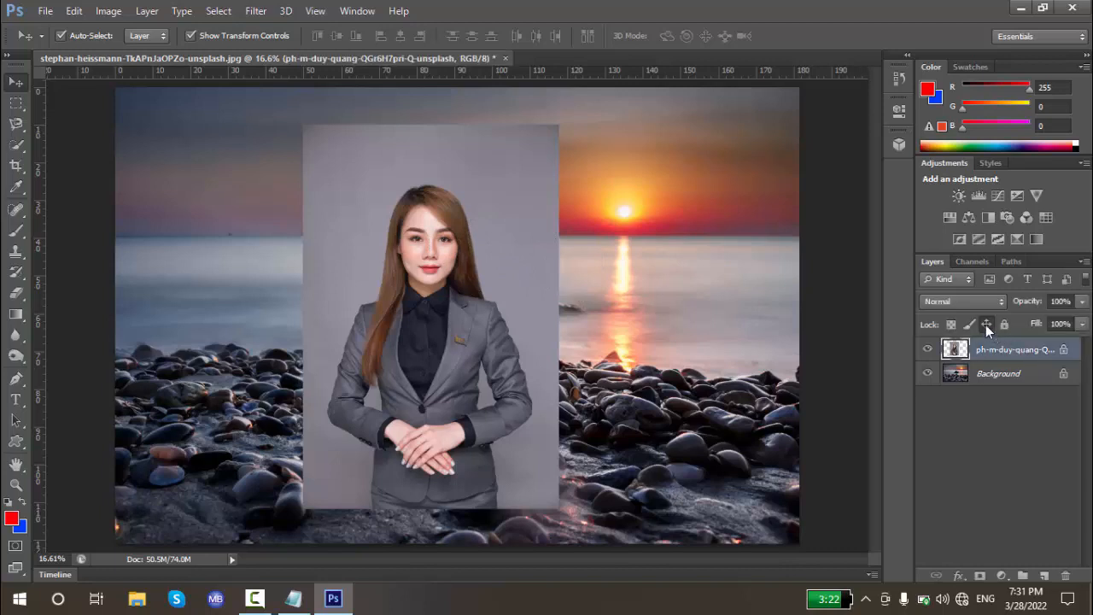
- Replace the portrait layer's position lock with Lock all, try to move the portrait, and reselect its layer
left_click(985, 324)
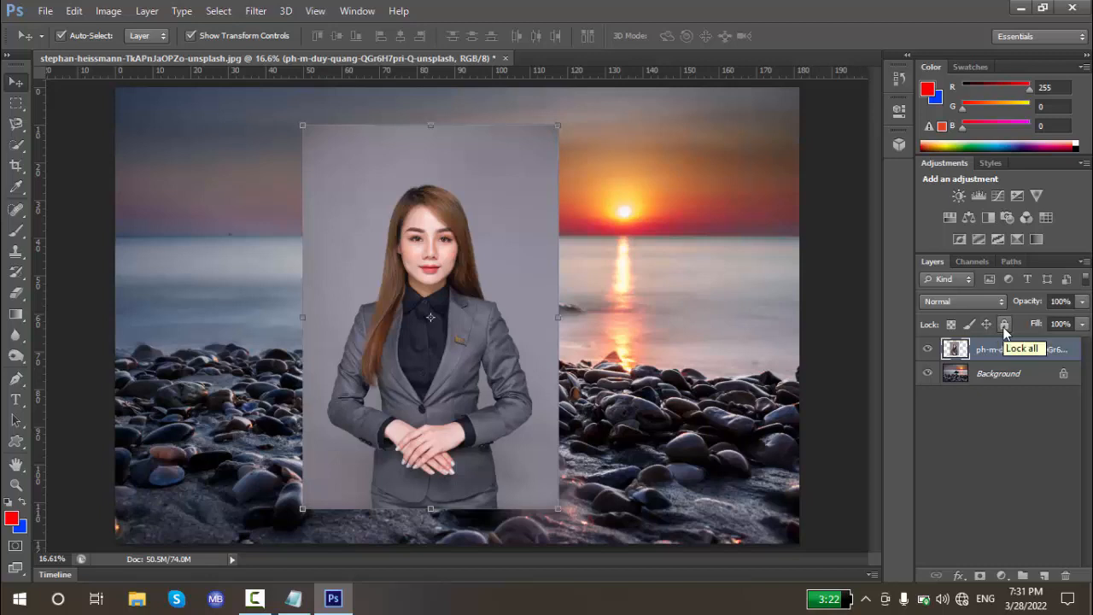
left_click(1004, 326)
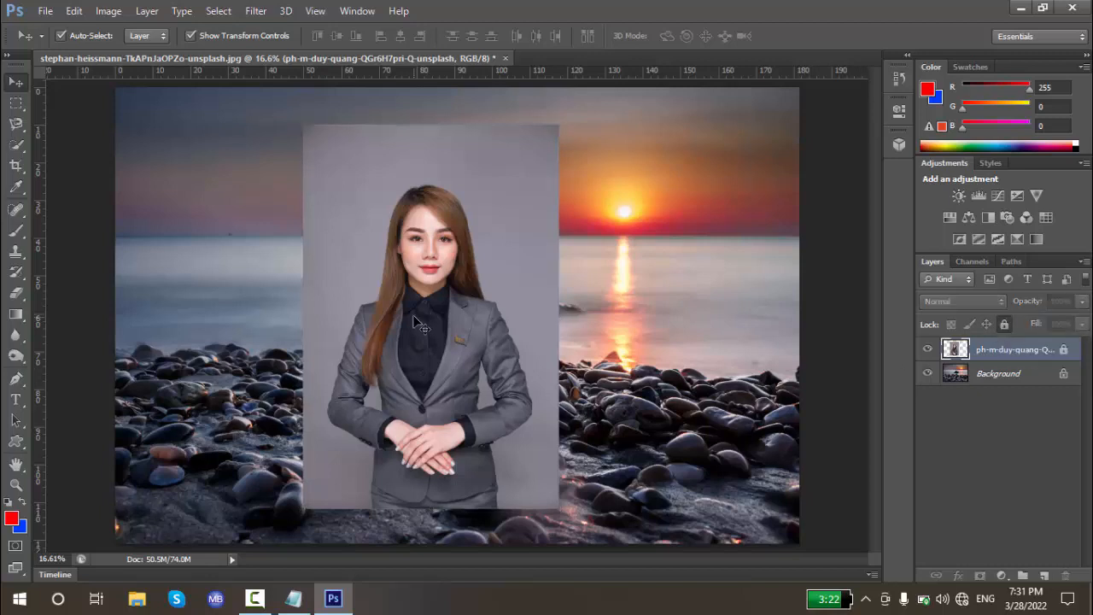
left_click_drag(497, 292, 482, 277)
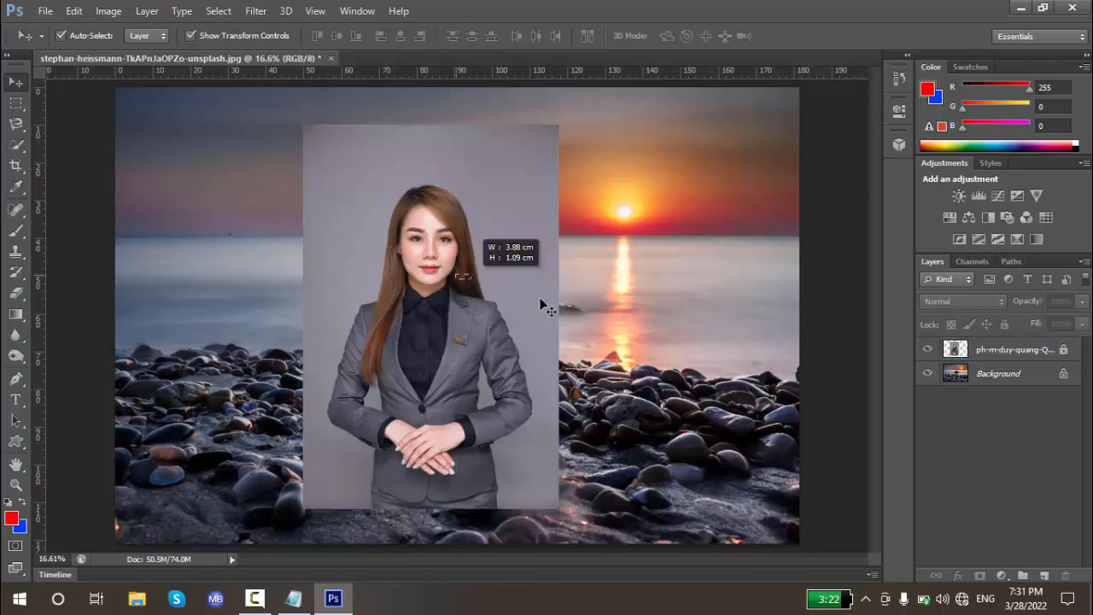
left_click(1022, 354)
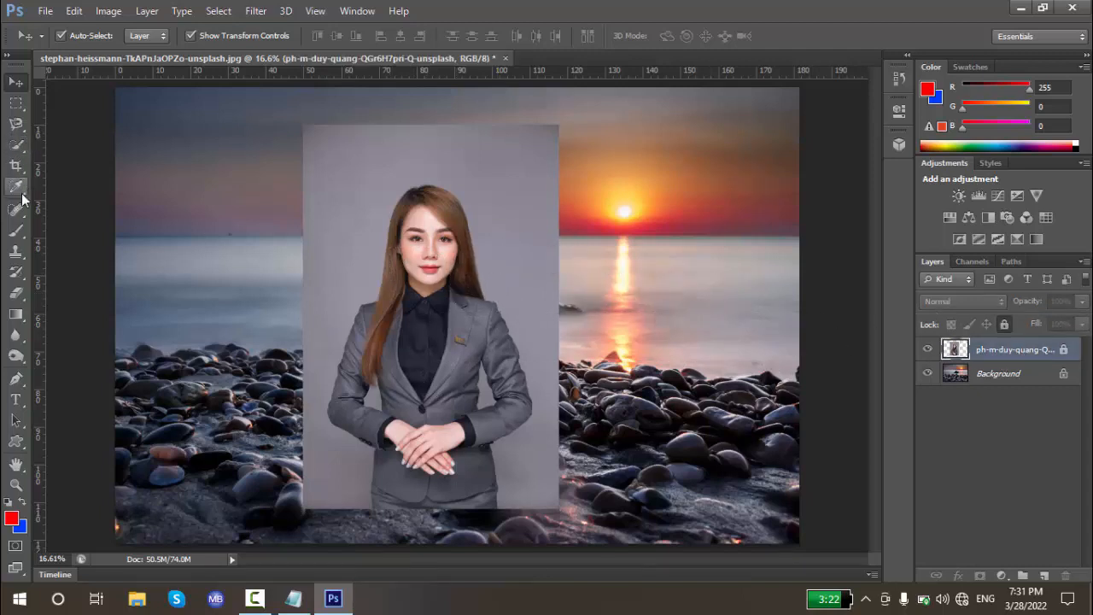
- Try to paint across the fully locked portrait layer with the Brush tool and dismiss the warning
left_click(15, 230)
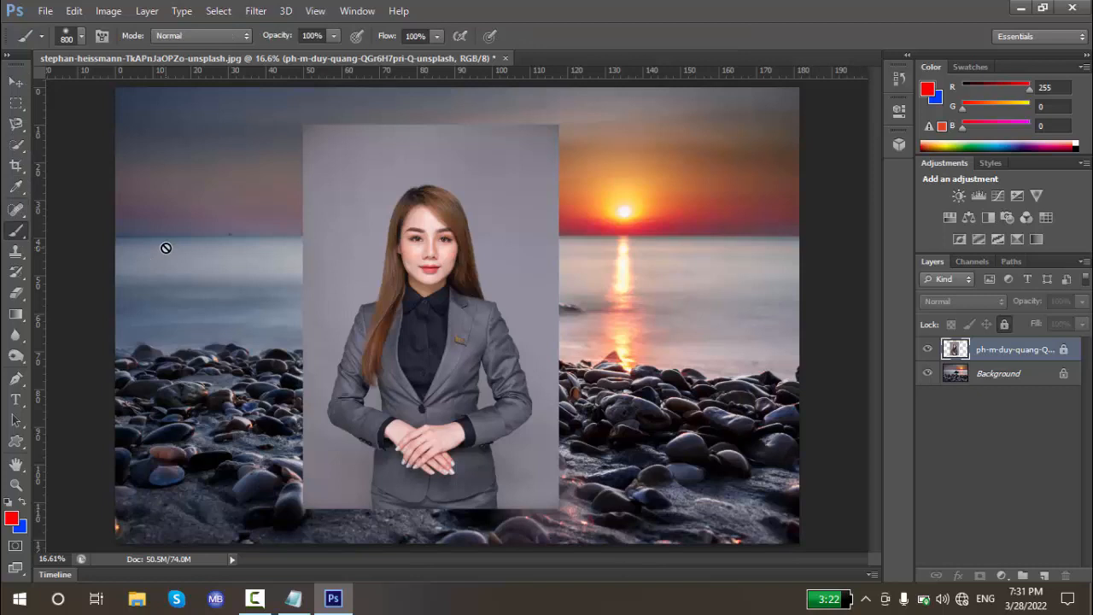
left_click(166, 248)
left_click(549, 240)
left_click(317, 282)
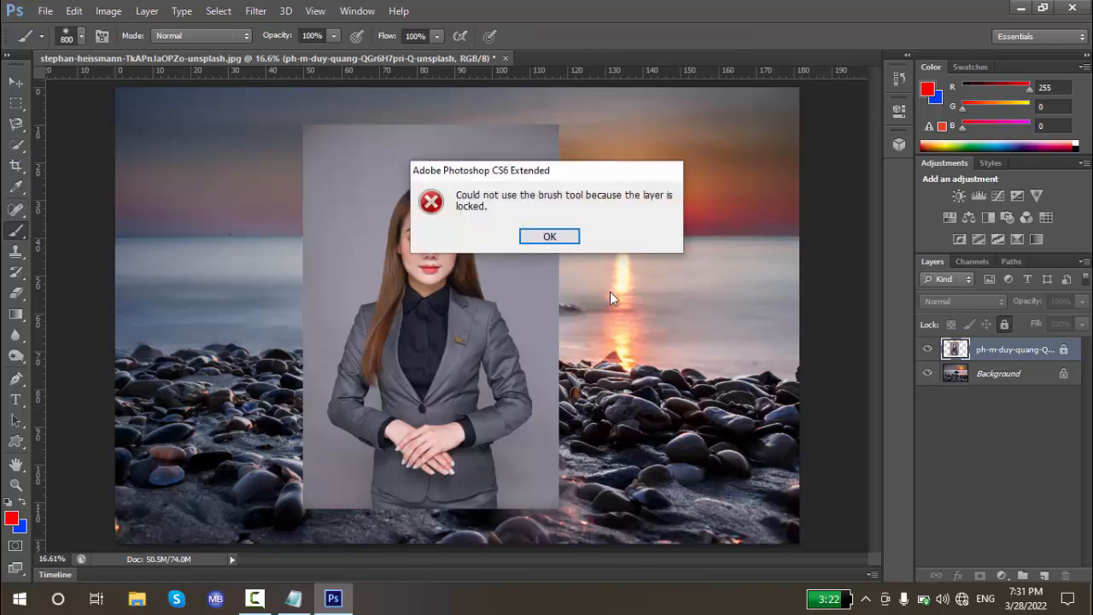
left_click(549, 236)
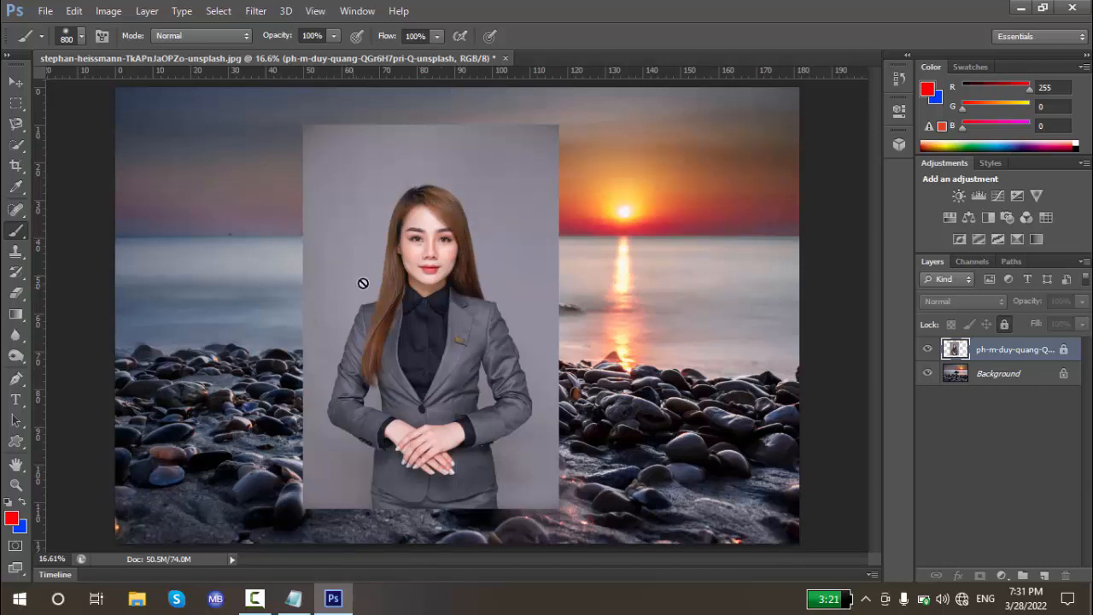
- Remove Lock all from the portrait layer after toggling it once more, and shift the portrait slightly with the Move tool
left_click(1004, 324)
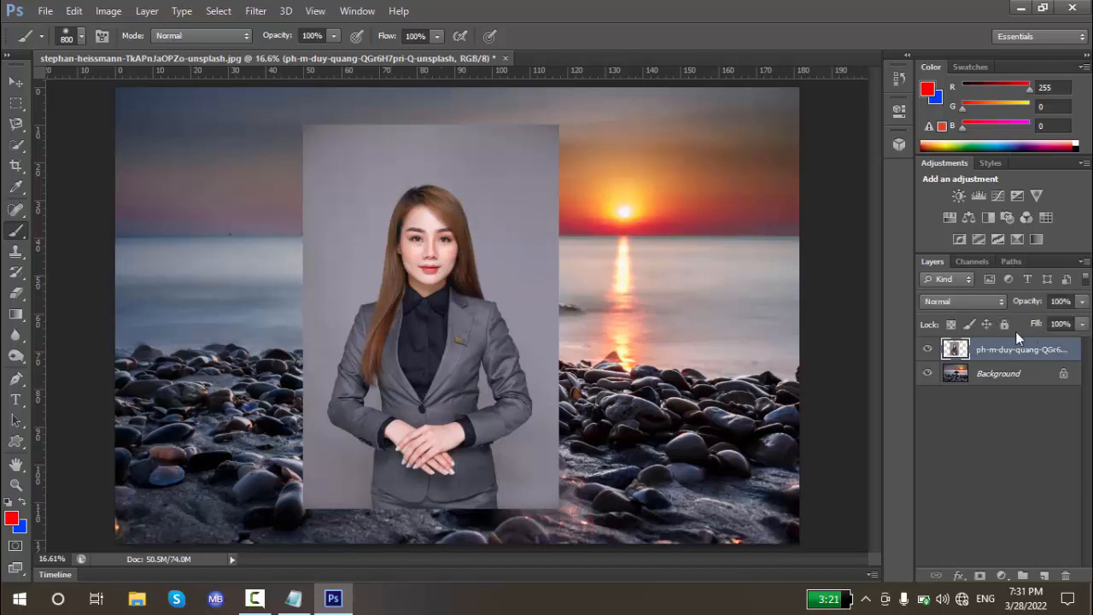
left_click(1013, 381)
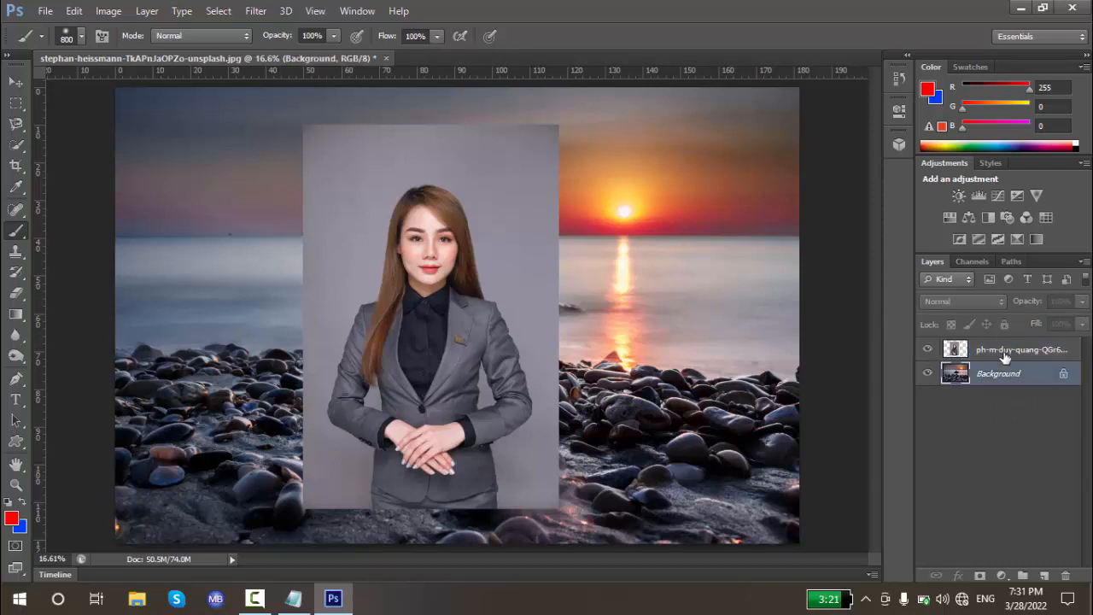
left_click(1004, 357)
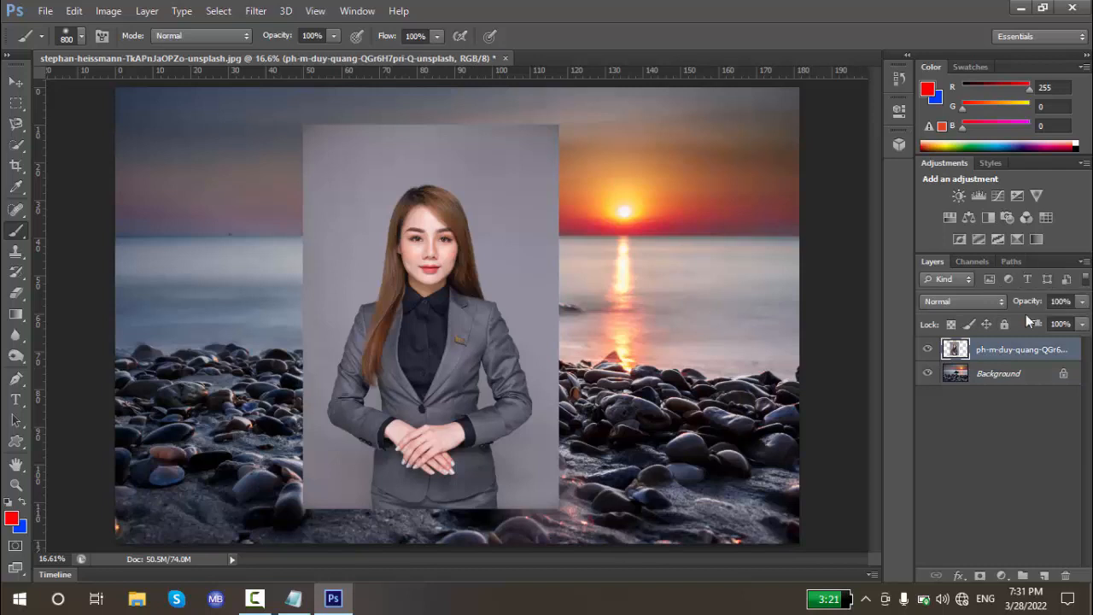
left_click(1005, 324)
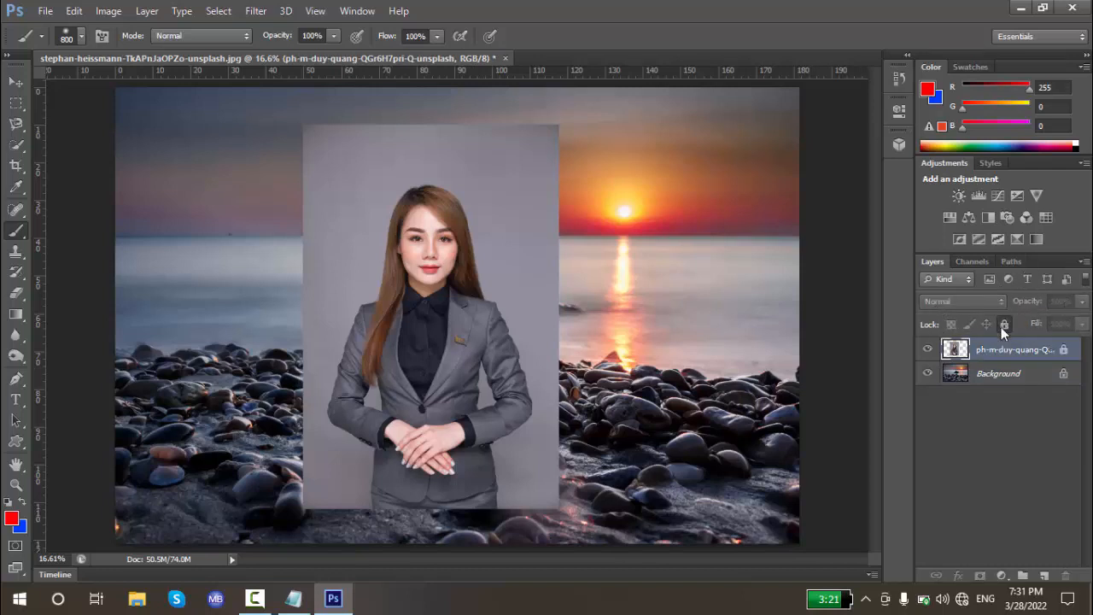
left_click(1003, 326)
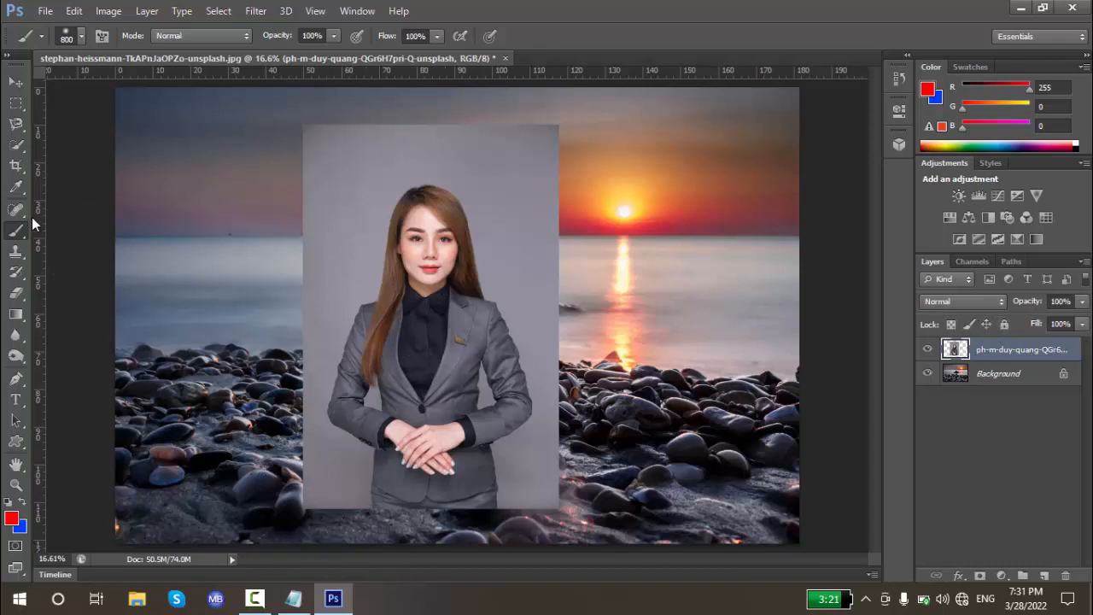
left_click(16, 81)
mouse_move(458, 265)
left_mouse_down()
mouse_move(490, 250)
mouse_move(466, 268)
left_mouse_up()
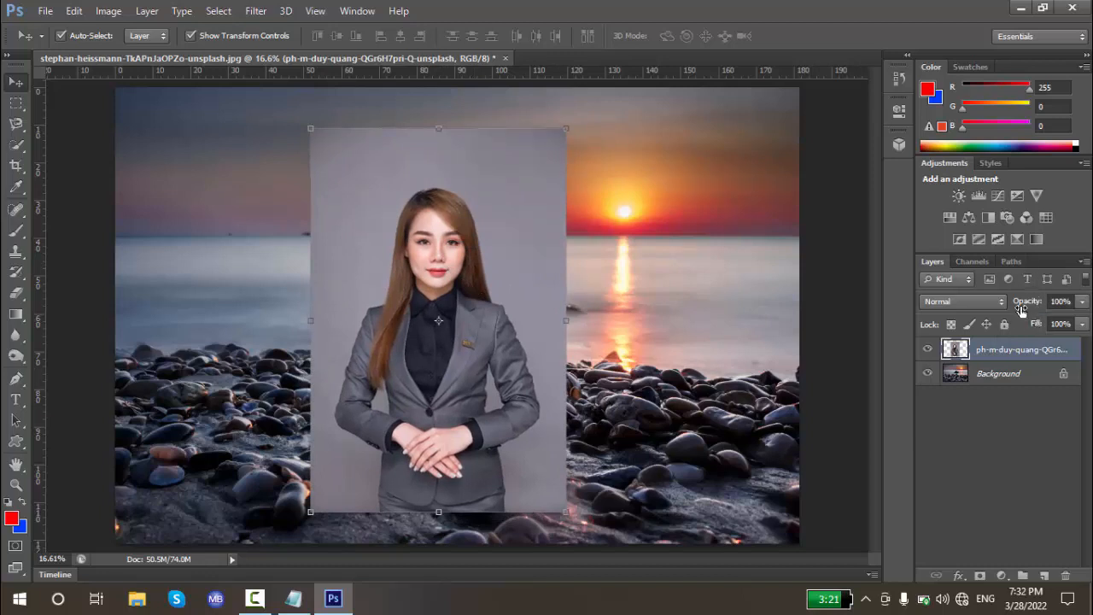
- Try the portrait layer's Fill and Opacity sliders, leaving both at 100%
left_click(1082, 324)
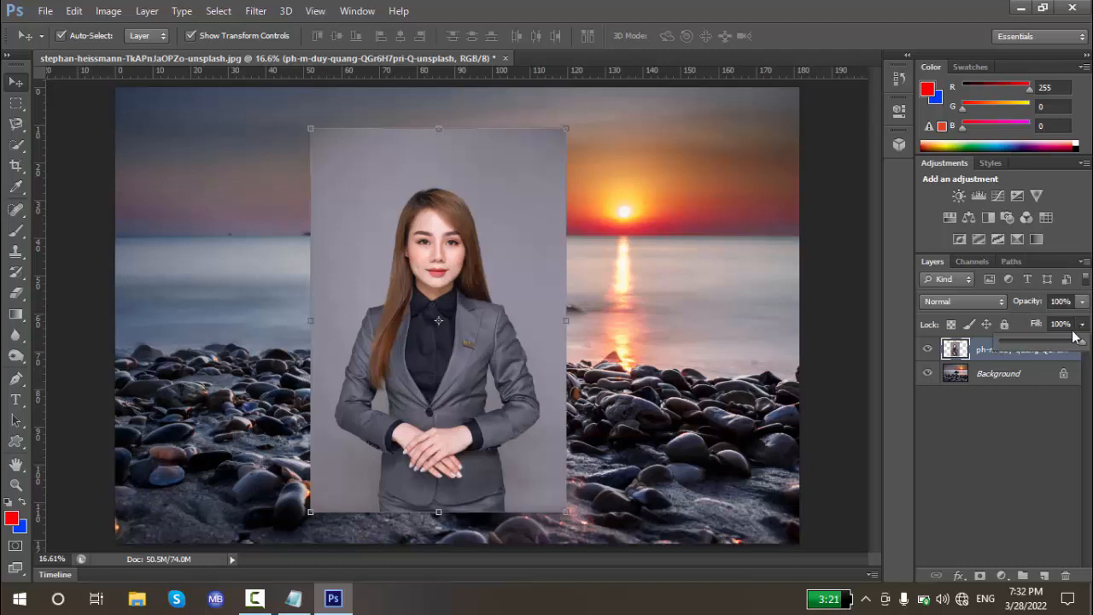
left_click_drag(1066, 345, 1084, 321)
left_click(1082, 300)
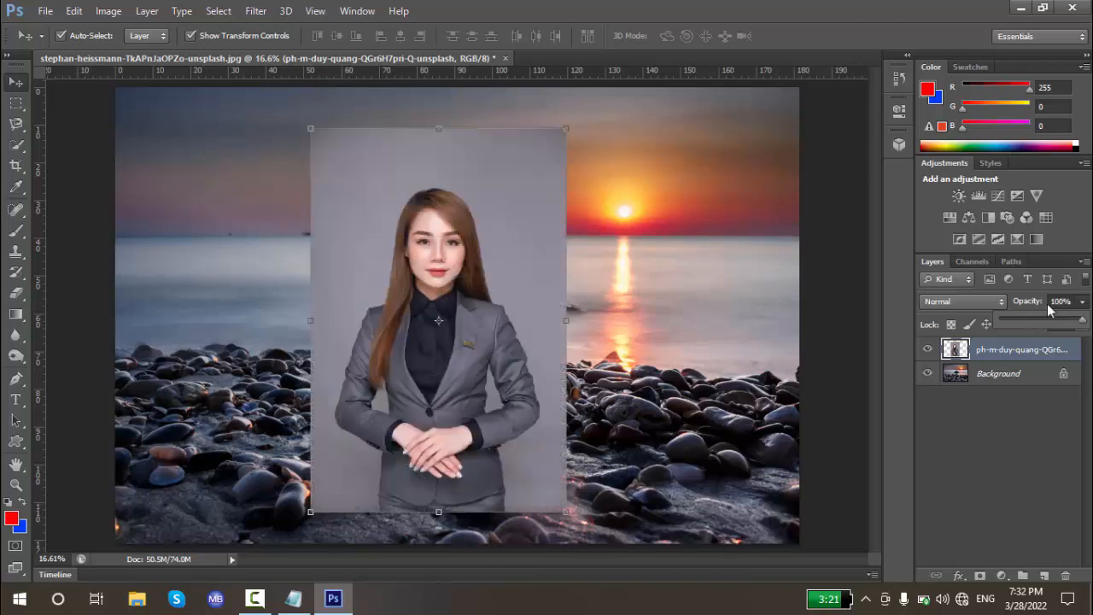
left_click(1085, 304)
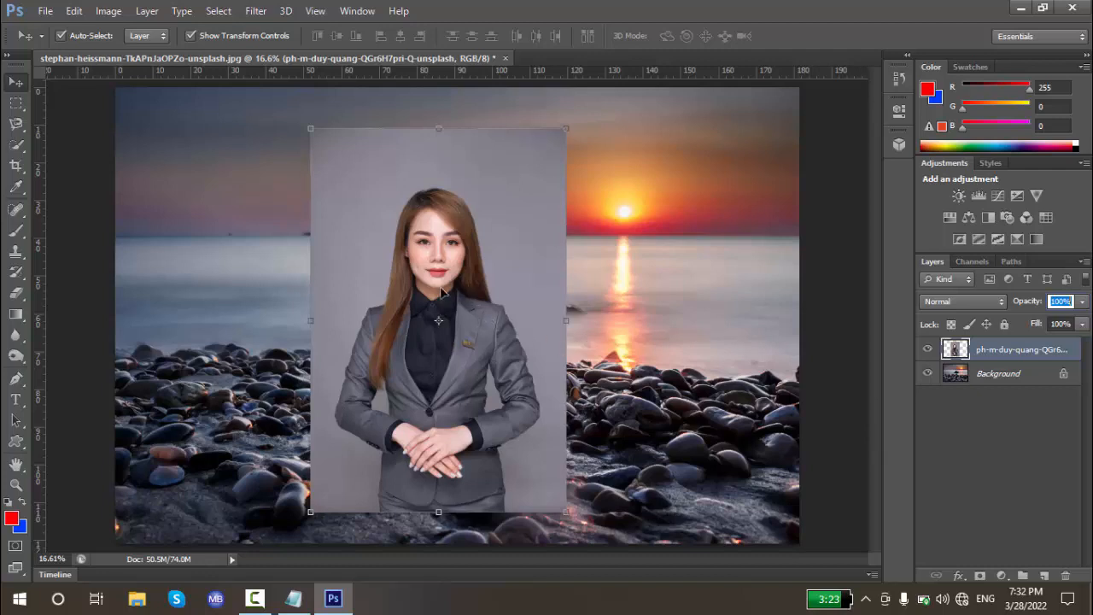
- Reposition the unlocked portrait over the beach photo with a few small moves
mouse_move(480, 278)
left_mouse_down()
mouse_move(413, 294)
mouse_move(512, 267)
mouse_move(488, 270)
left_mouse_up()
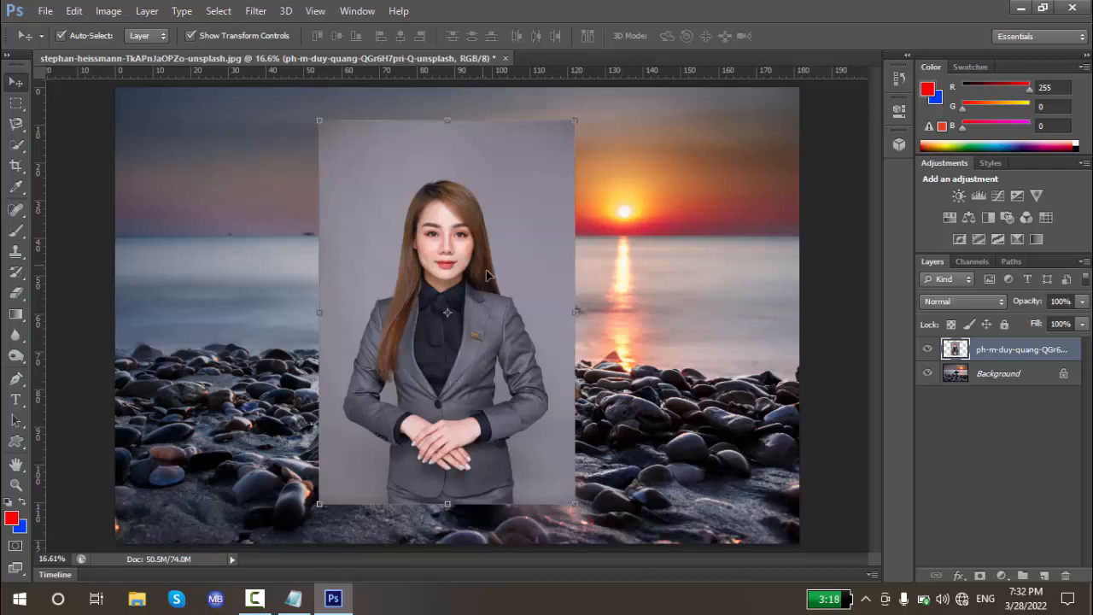
mouse_move(491, 269)
left_mouse_down()
mouse_move(493, 287)
mouse_move(491, 270)
left_mouse_up()
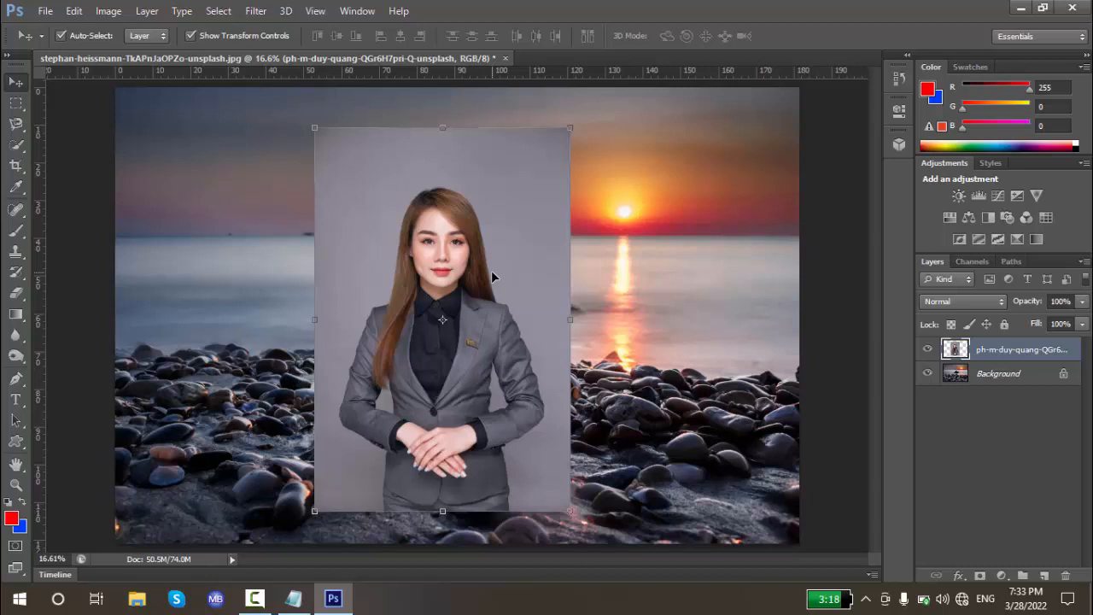
mouse_move(491, 276)
left_mouse_down()
mouse_move(501, 271)
mouse_move(469, 261)
mouse_move(485, 270)
left_mouse_up()
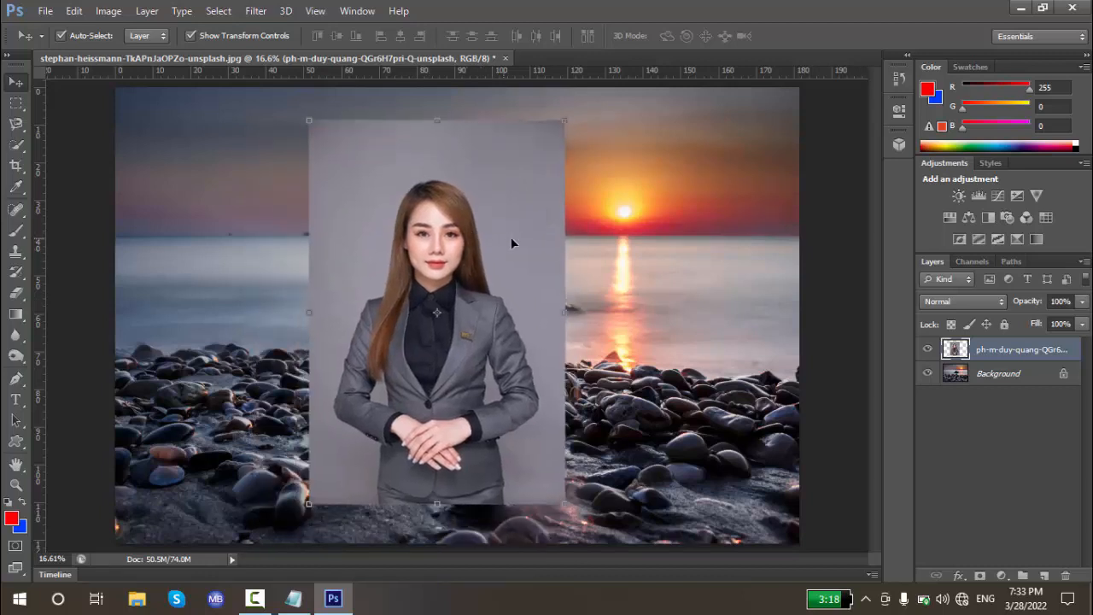
- Try the Dissolve blend mode on the portrait layer and test its Opacity slider, leaving it at 100%
left_click(948, 304)
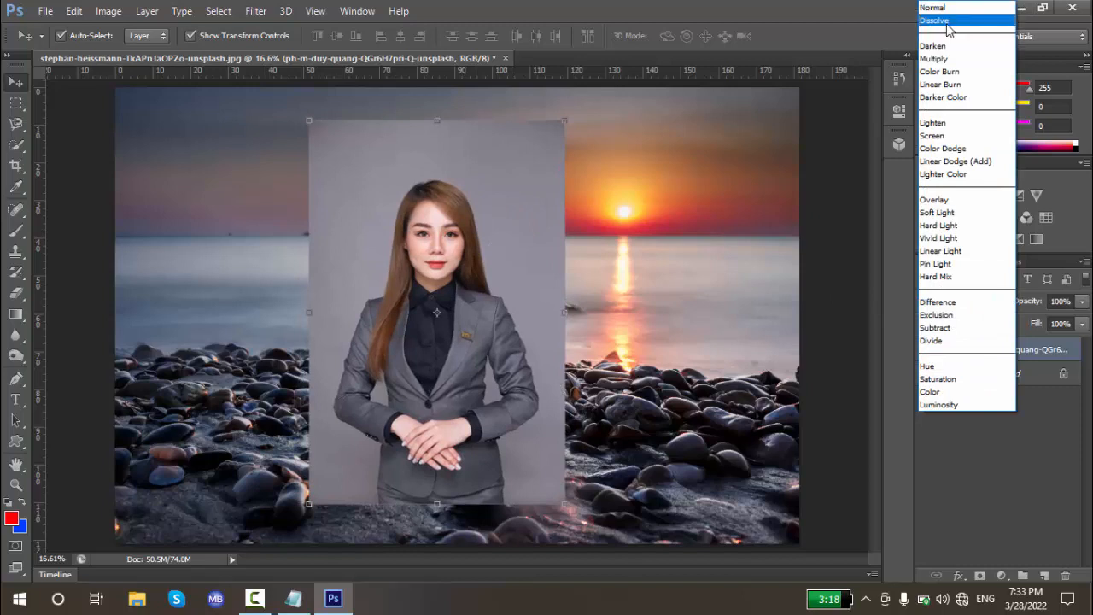
left_click(950, 29)
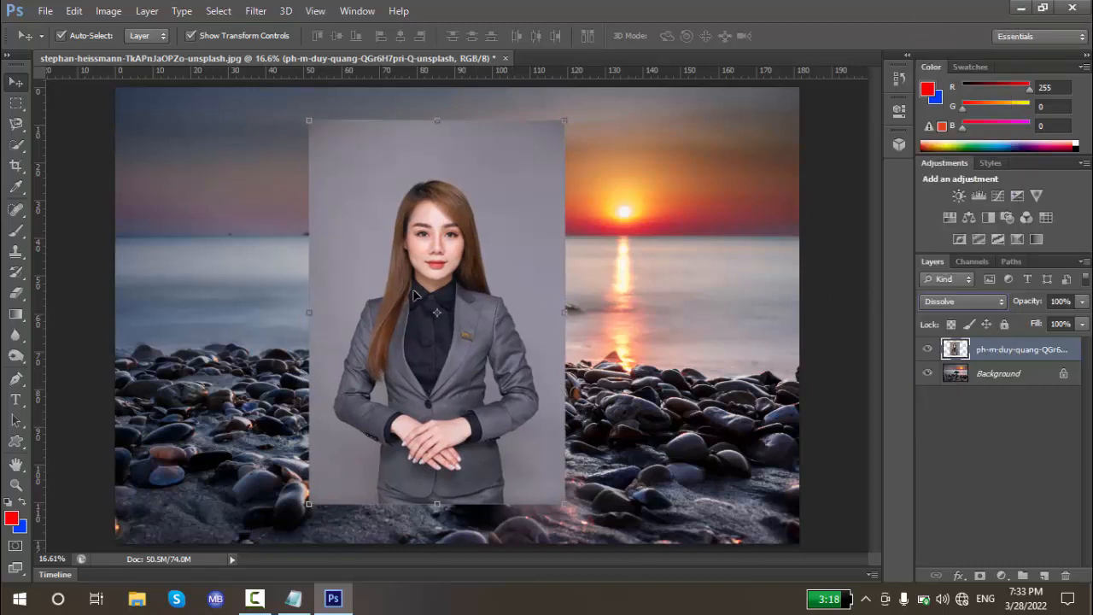
left_click(1082, 301)
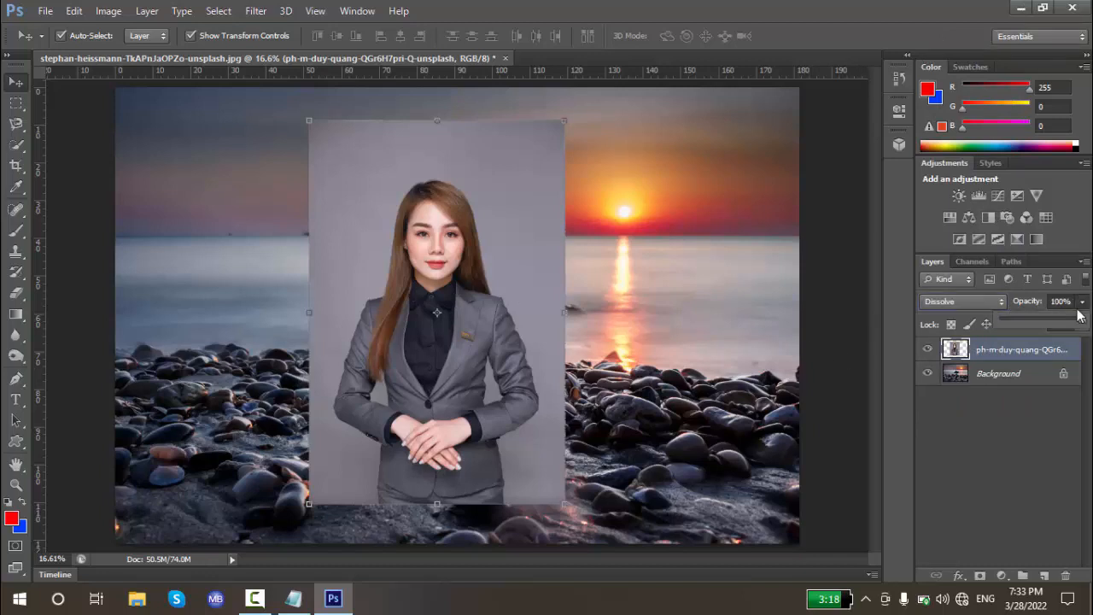
mouse_move(1077, 316)
left_mouse_down()
mouse_move(1048, 328)
mouse_move(1034, 318)
mouse_move(1078, 322)
left_mouse_up()
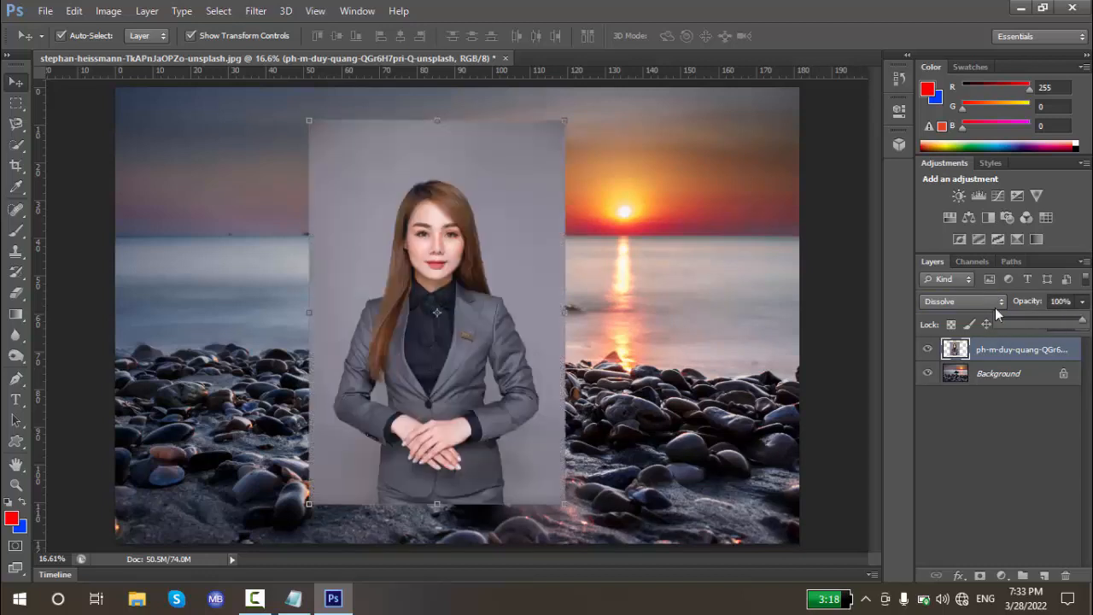
- Try the Darken blend mode on the portrait layer, then deselect and reselect the layer
left_click(991, 302)
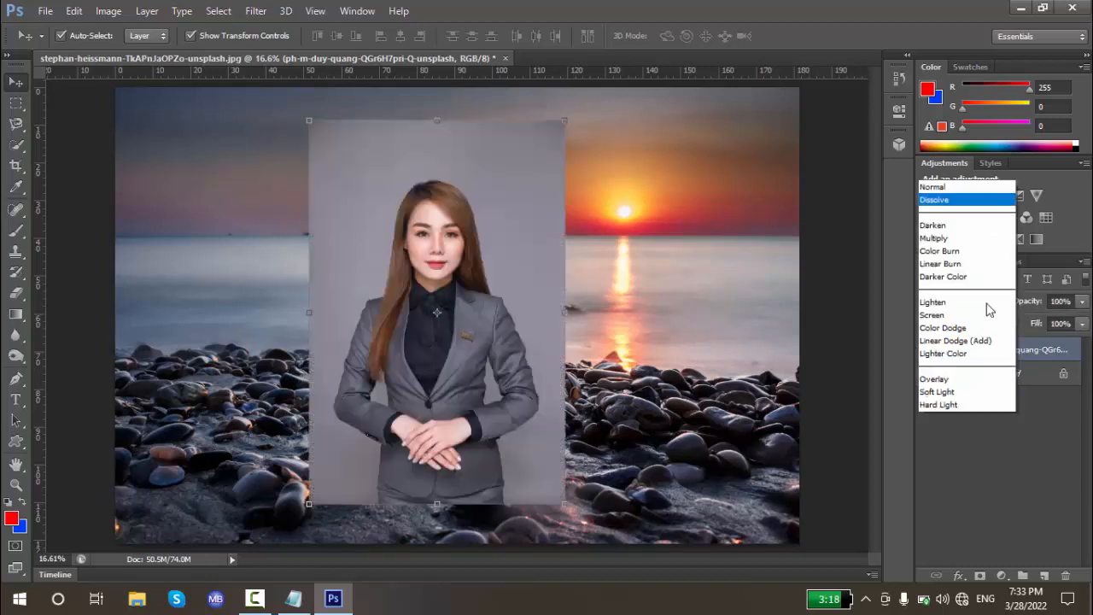
left_click(950, 46)
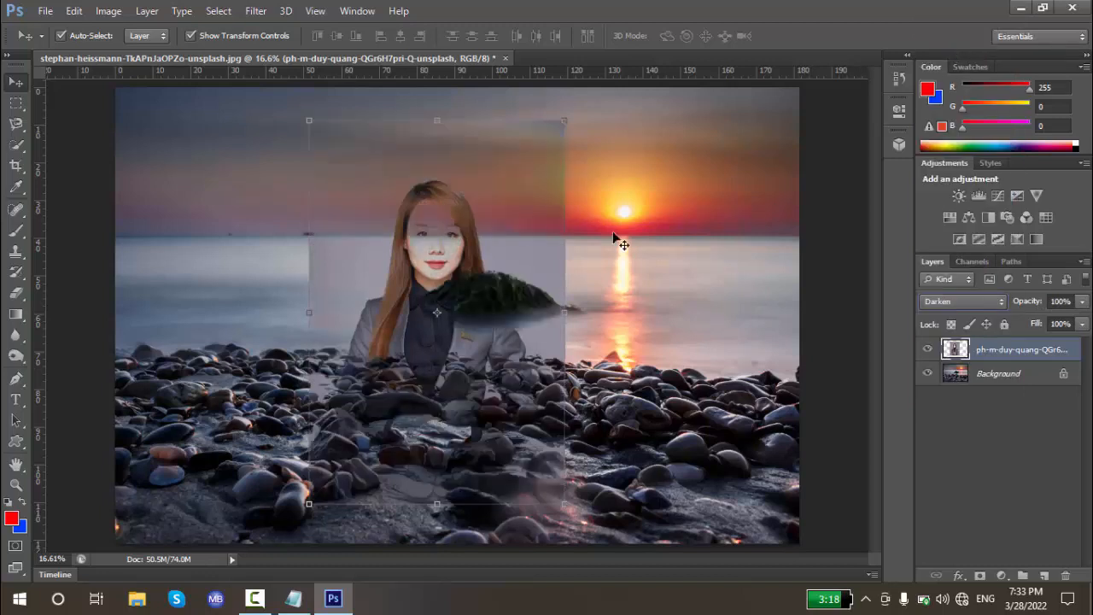
left_click(665, 470)
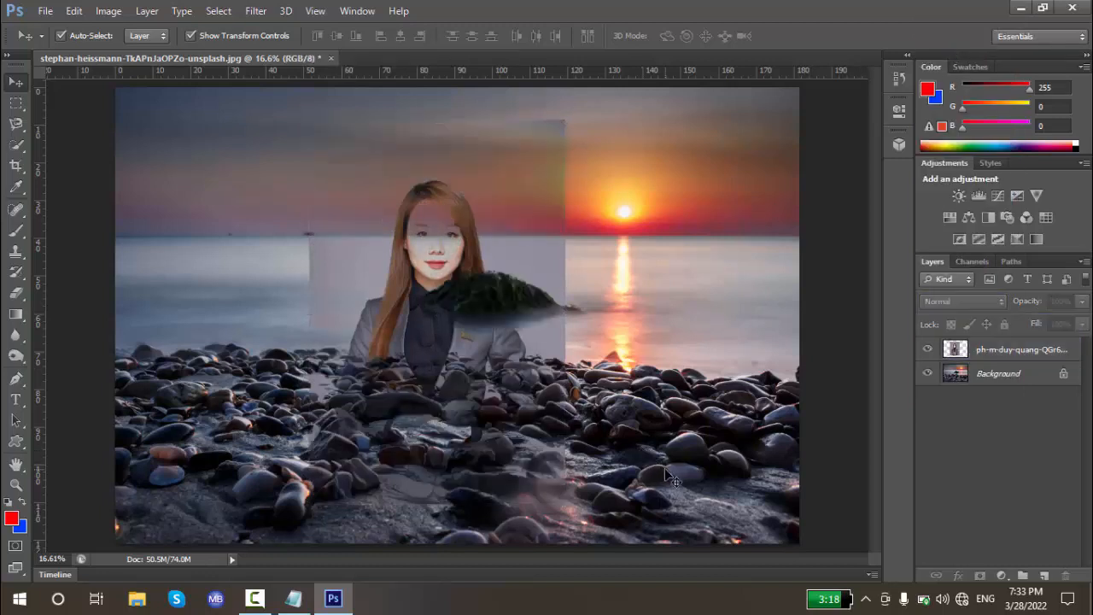
left_click(479, 203)
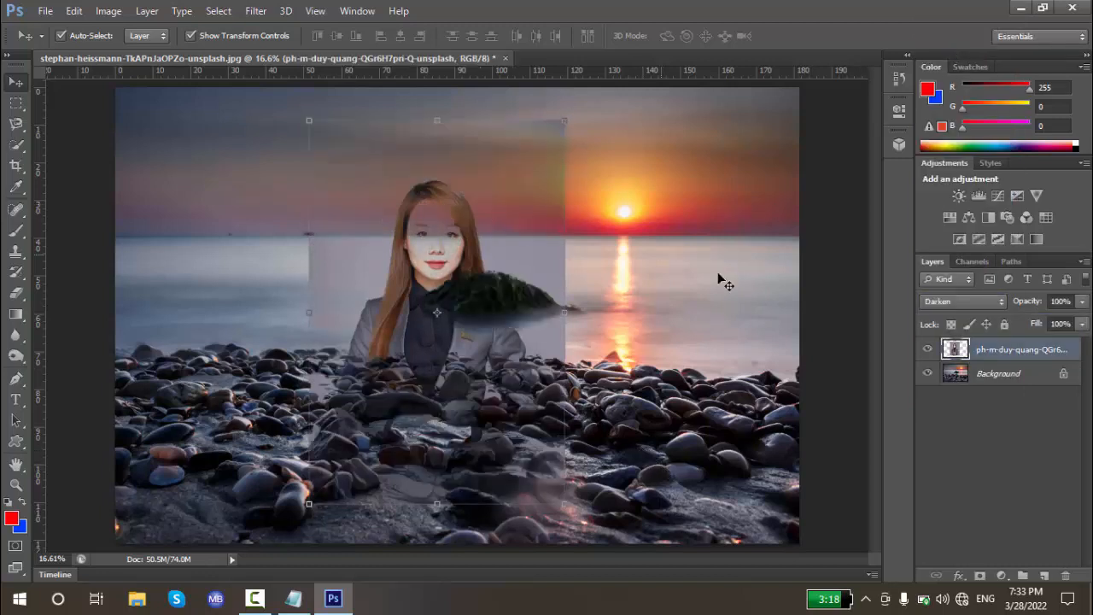
- Try the Lighten and Overlay blend modes on the portrait layer
left_click(966, 301)
left_click(931, 123)
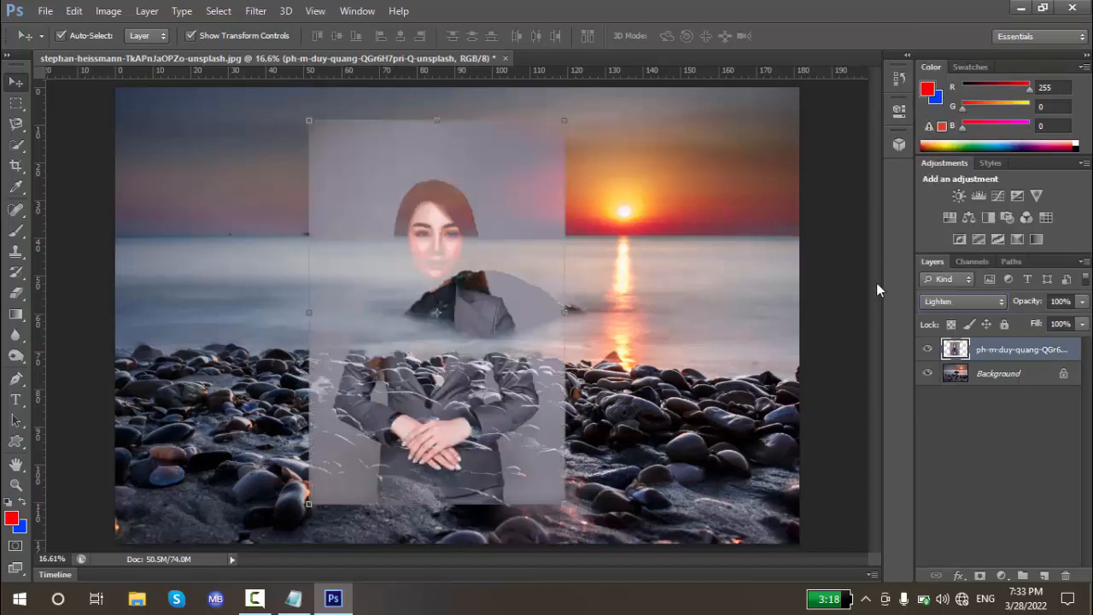
left_click(938, 307)
left_click(935, 199)
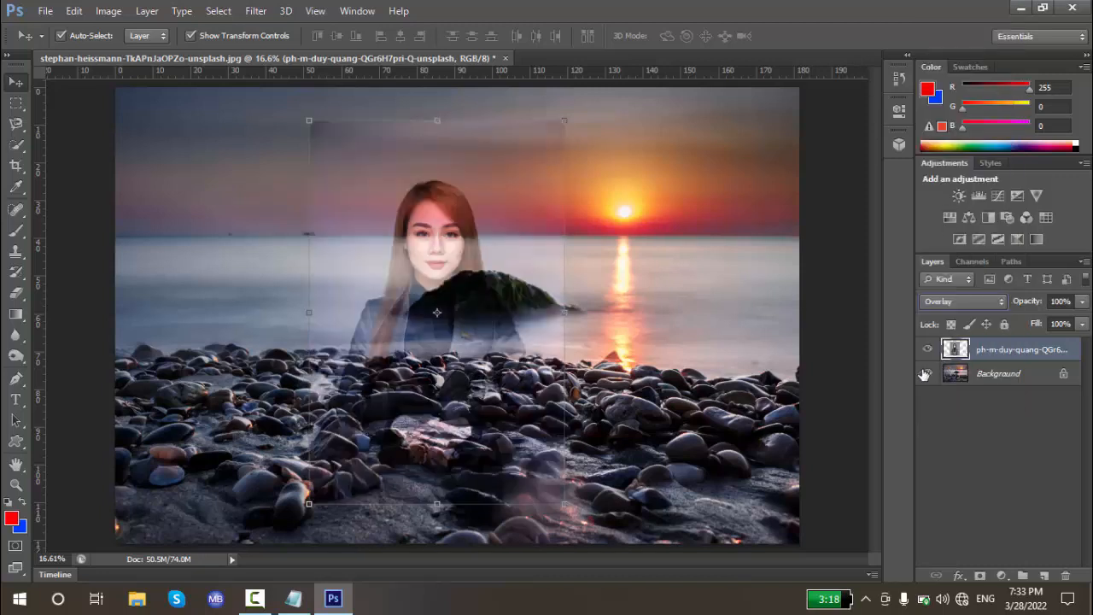
- Preview the portrait layer with the Difference, Subtract and Hue blend modes in turn
left_click(944, 304)
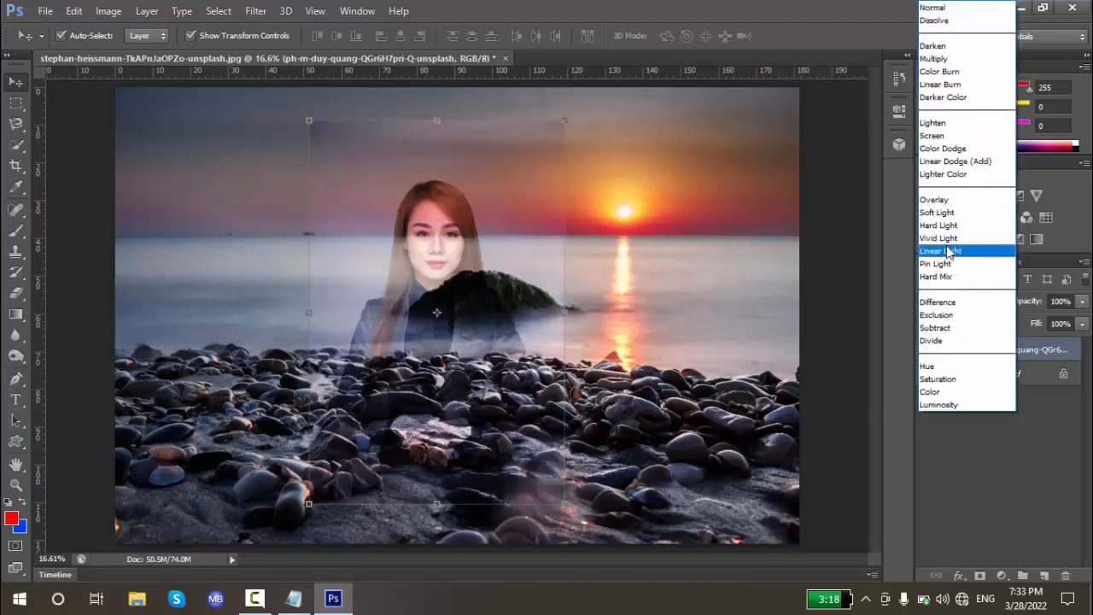
left_click(962, 303)
left_click(961, 306)
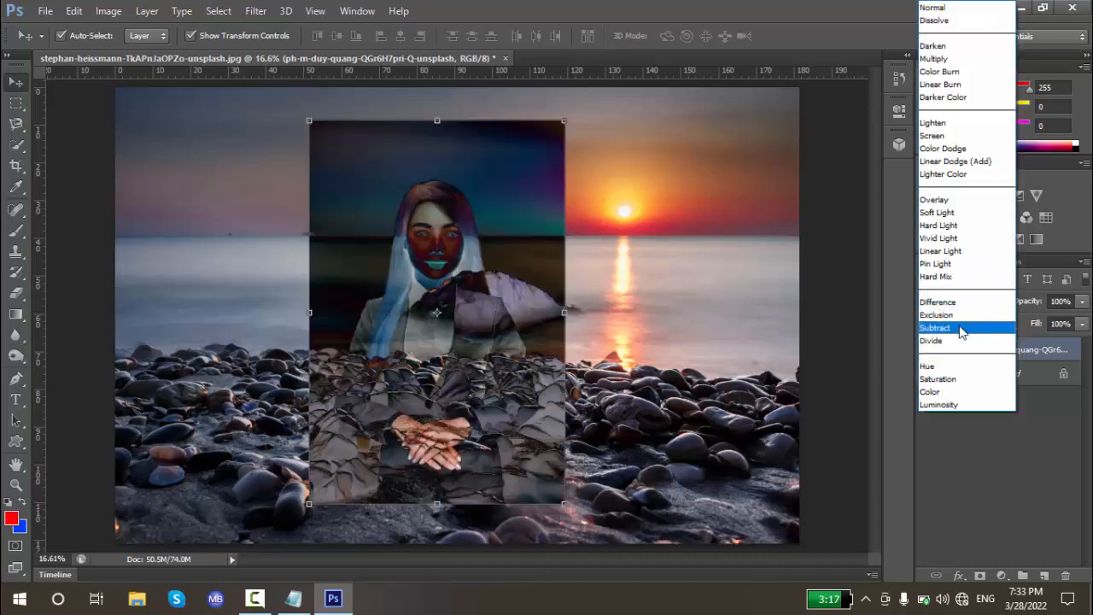
left_click(963, 331)
left_click(963, 302)
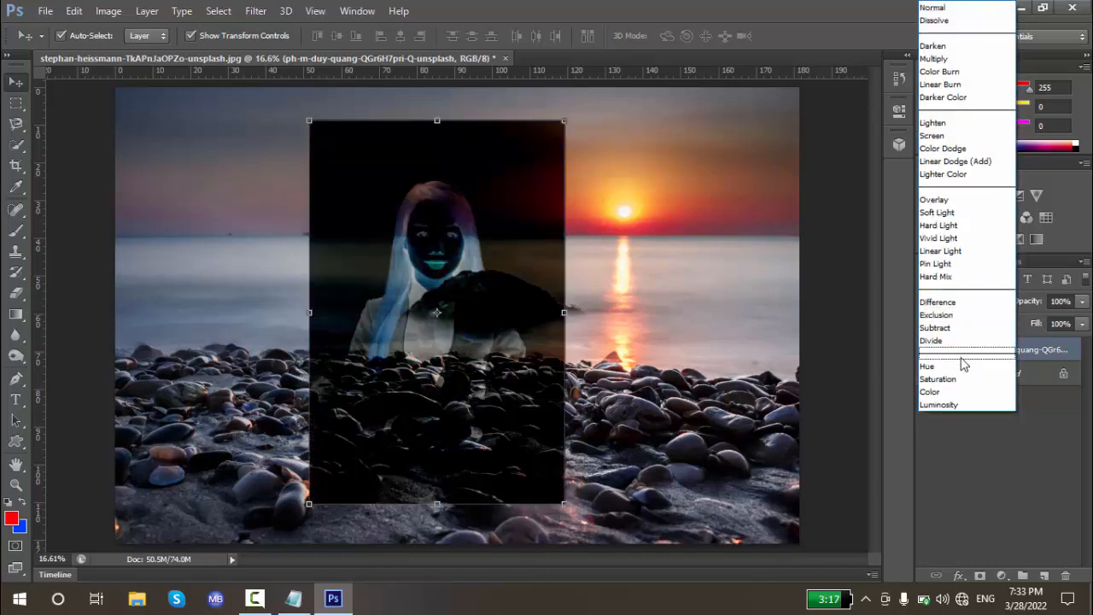
left_click(963, 342)
- Try the Saturation and Soft Light blend modes on the portrait layer
left_click(964, 302)
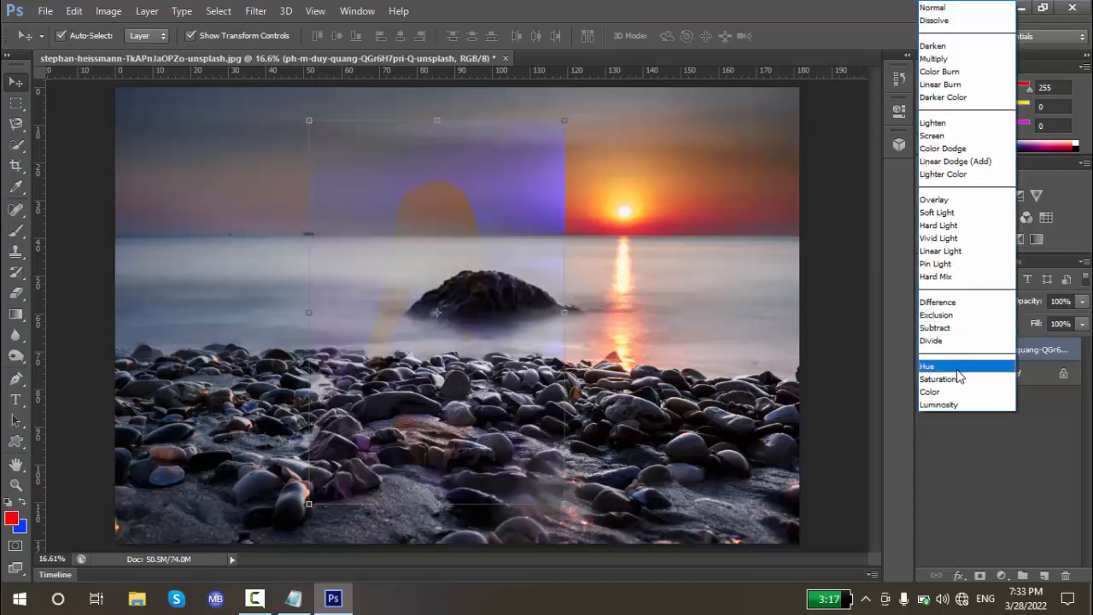
left_click(953, 378)
left_click(958, 302)
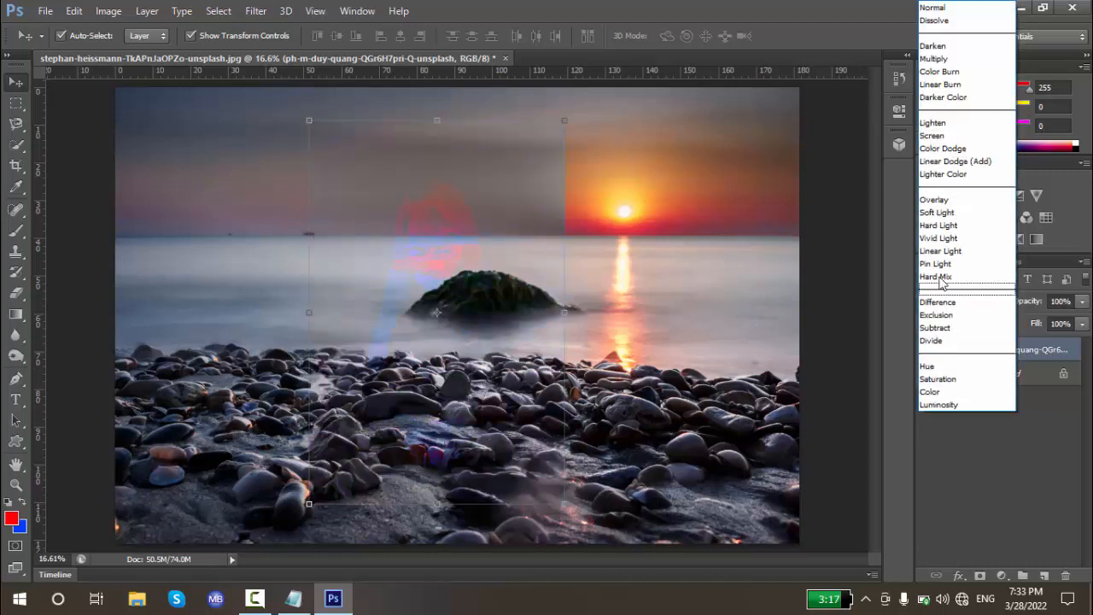
left_click(948, 213)
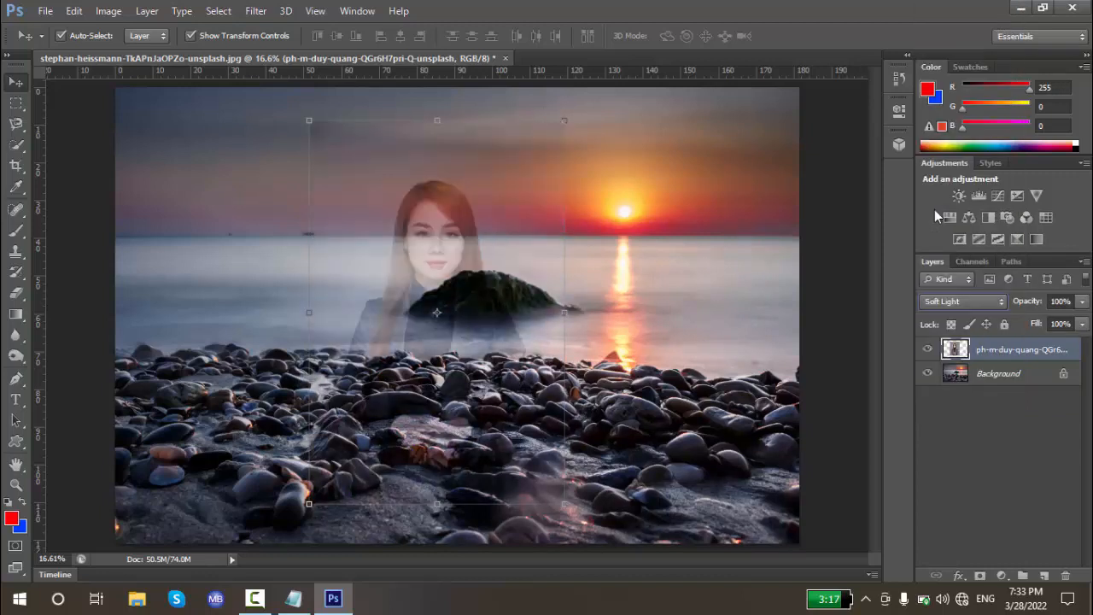
- Move the portrait slightly to the right and set its blend mode back to Normal
left_click_drag(440, 315, 445, 368)
left_click(945, 301)
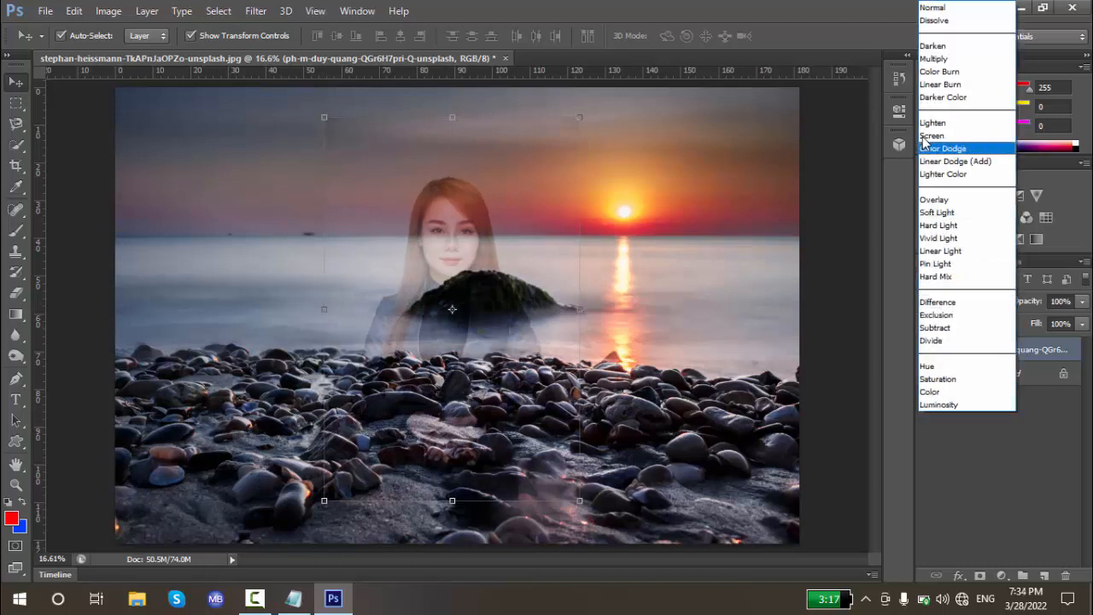
left_click(938, 10)
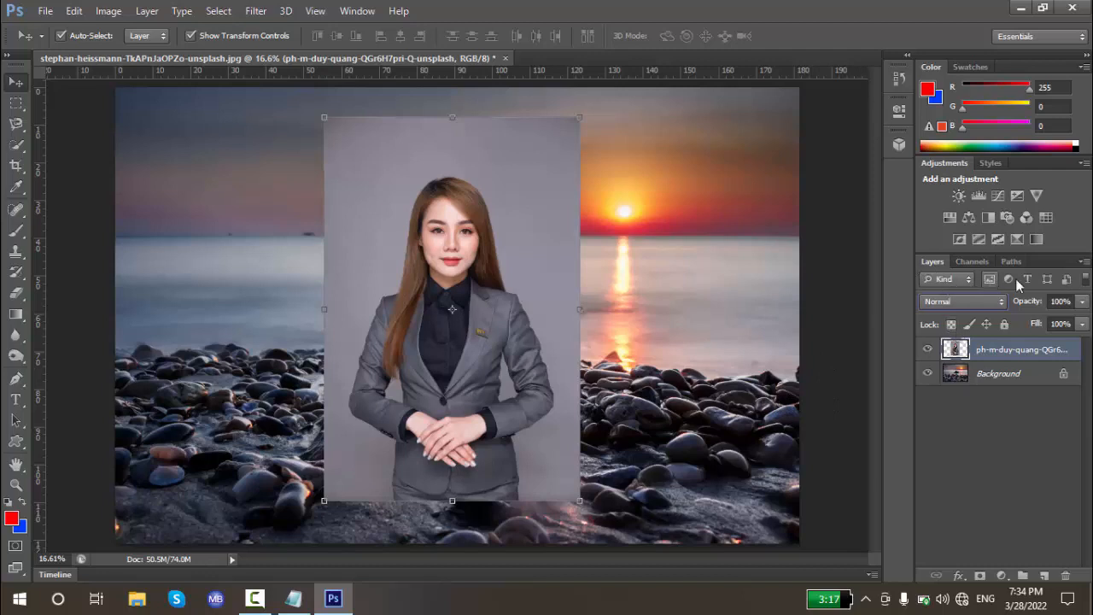
- Try filtering the layers by the name "b", reset the filter type to Kind and reselect the portrait layer
left_click(966, 280)
left_click(963, 311)
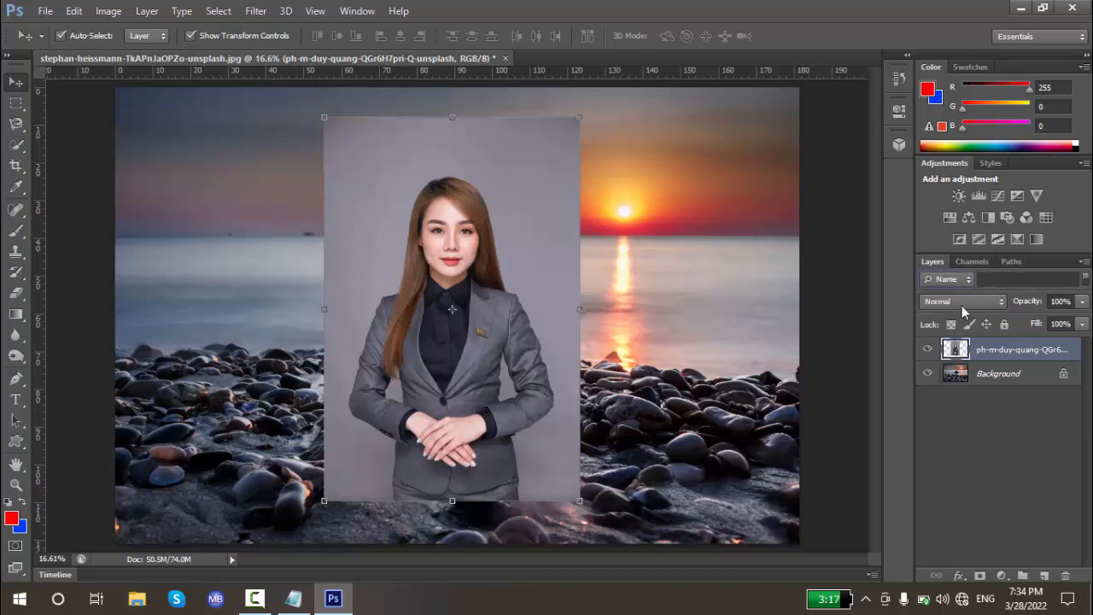
left_click(996, 281)
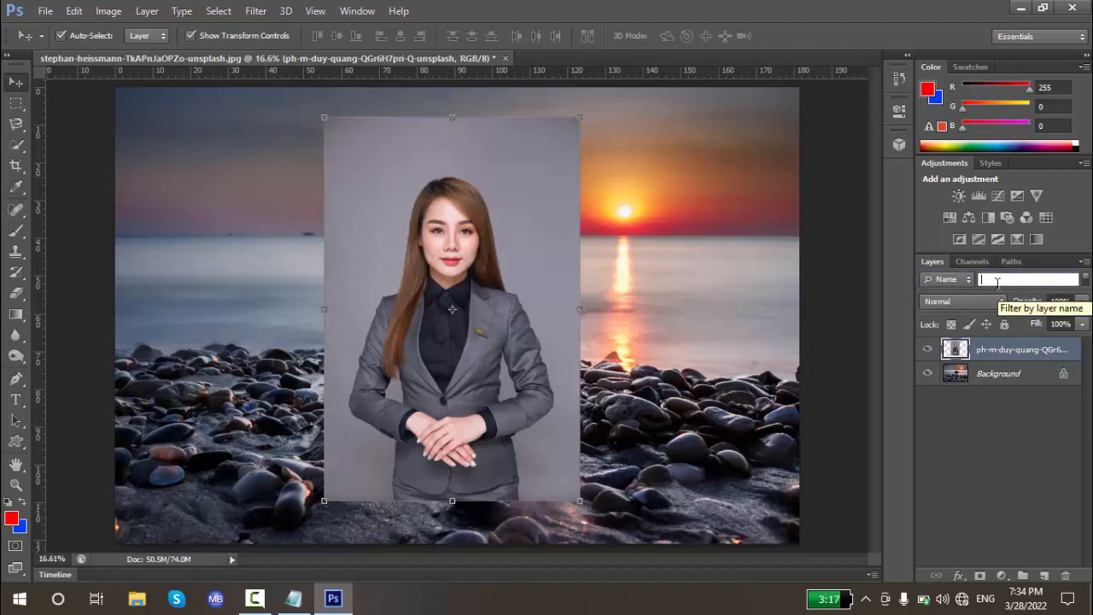
type("b")
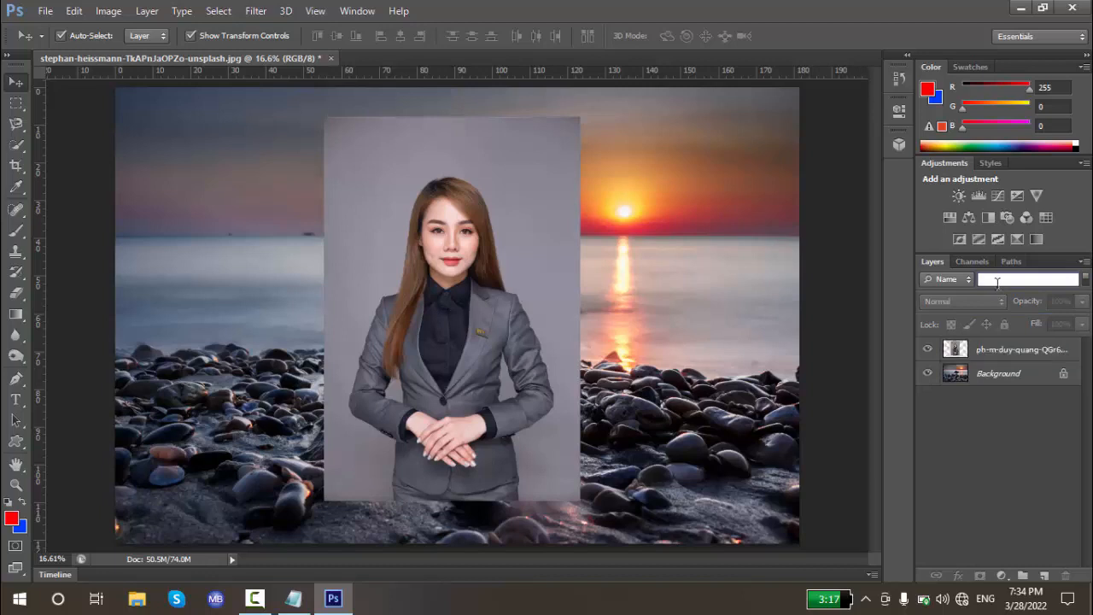
left_click(928, 280)
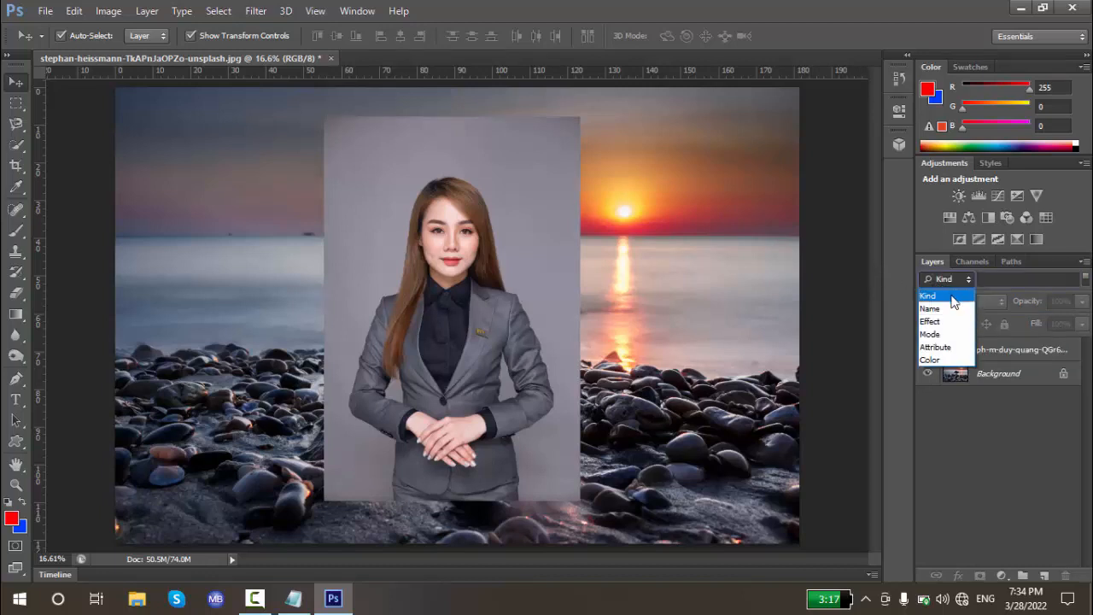
left_click(954, 299)
left_click(997, 351)
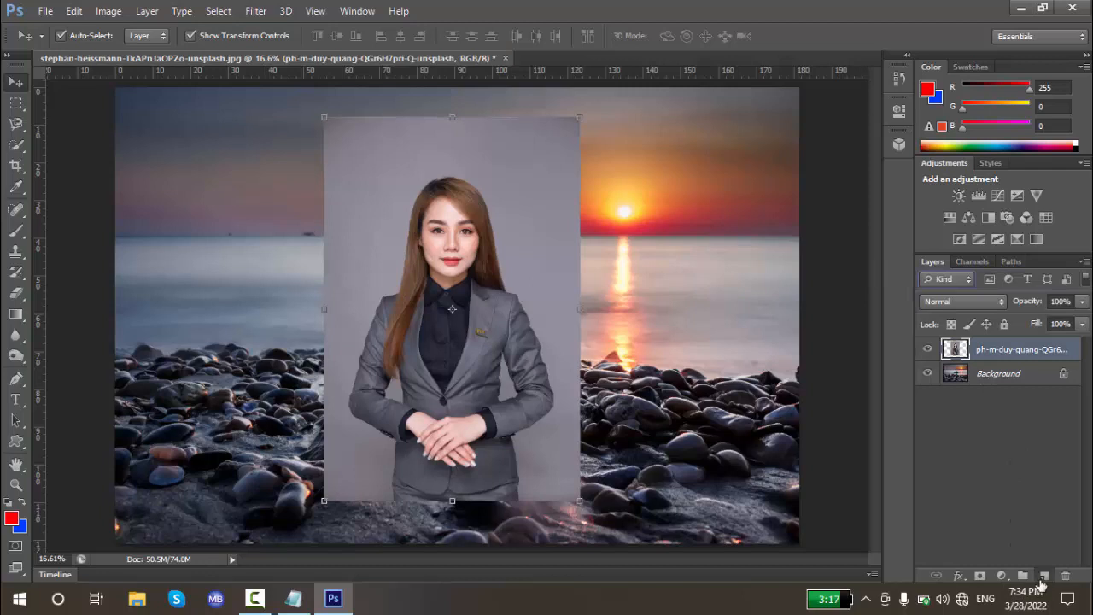
- Add six new empty layers above the portrait layer
left_click(1043, 576)
left_click(1043, 576)
left_click(1043, 577)
left_click(1043, 577)
left_click(1043, 577)
left_click(1042, 576)
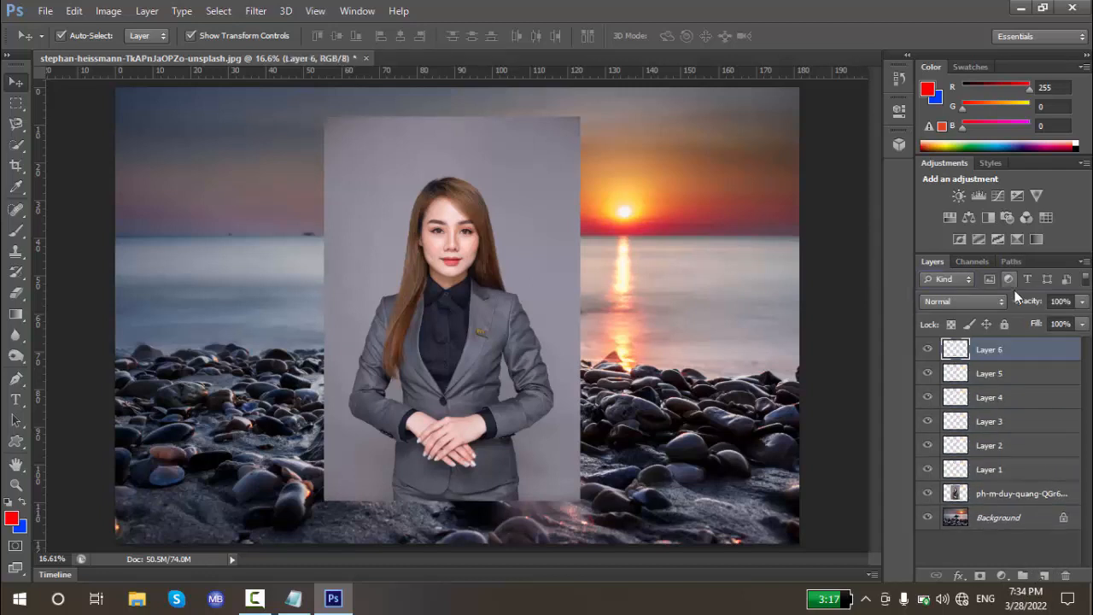
- Filter the layer list by the name "layer 1" and clear the search text again
left_click(959, 284)
left_click(958, 295)
type("layer 1")
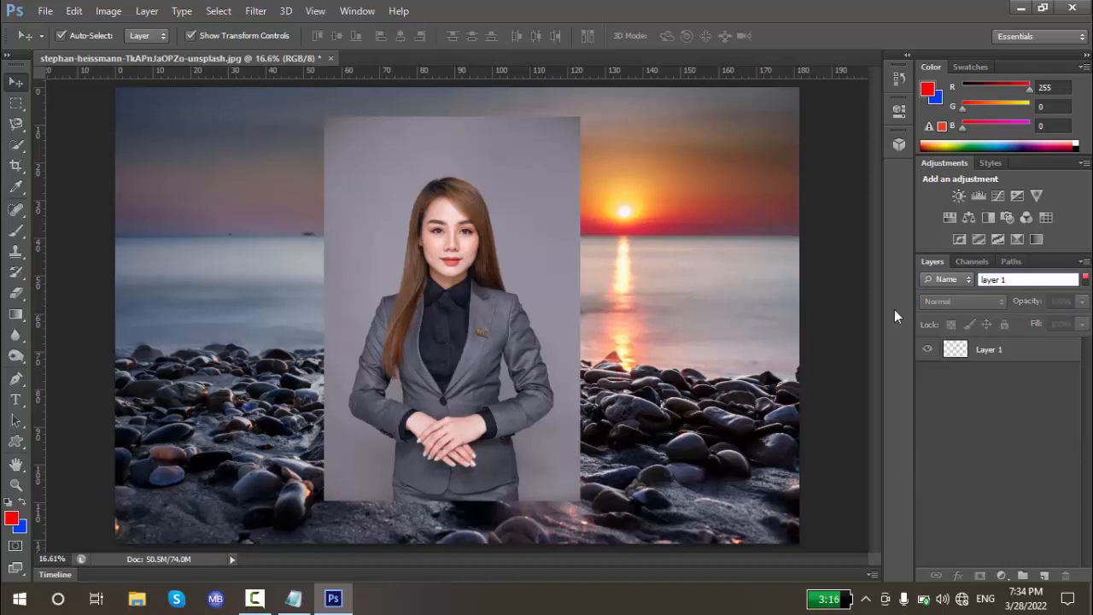
key("BackSpace")
key("BackSpace")
key("BackSpace")
key("BackSpace")
key("BackSpace")
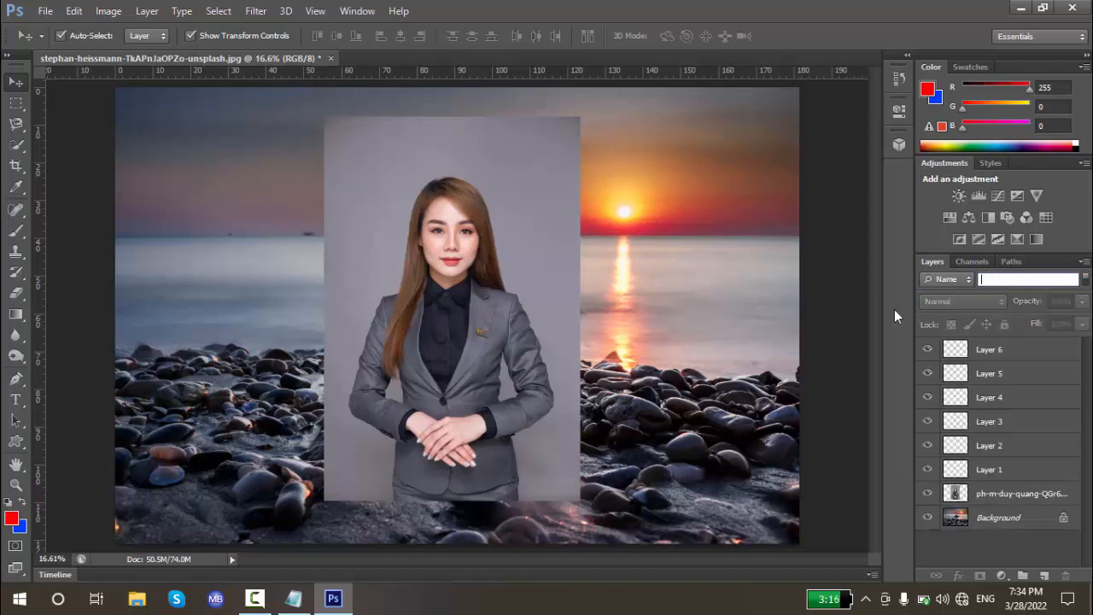
- Preview the Effect, Mode, Attribute and Color layer filter types in turn and set the filter type back to Kind
left_click(956, 280)
left_click(947, 315)
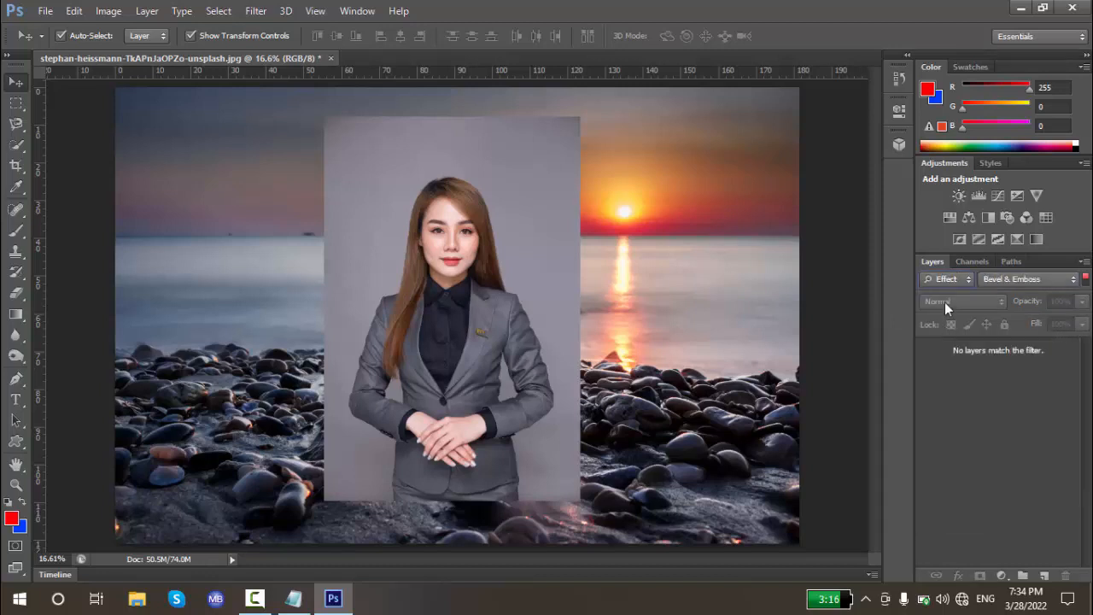
left_click(946, 281)
left_click(945, 328)
left_click(943, 280)
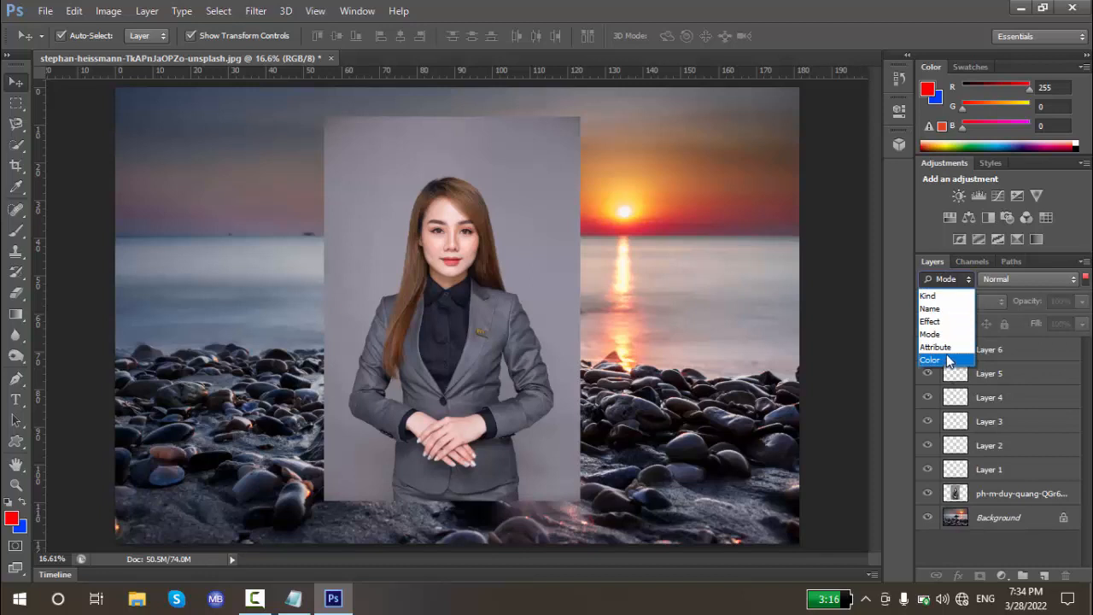
left_click(946, 342)
left_click(958, 281)
left_click(944, 352)
left_click(935, 280)
left_click(948, 303)
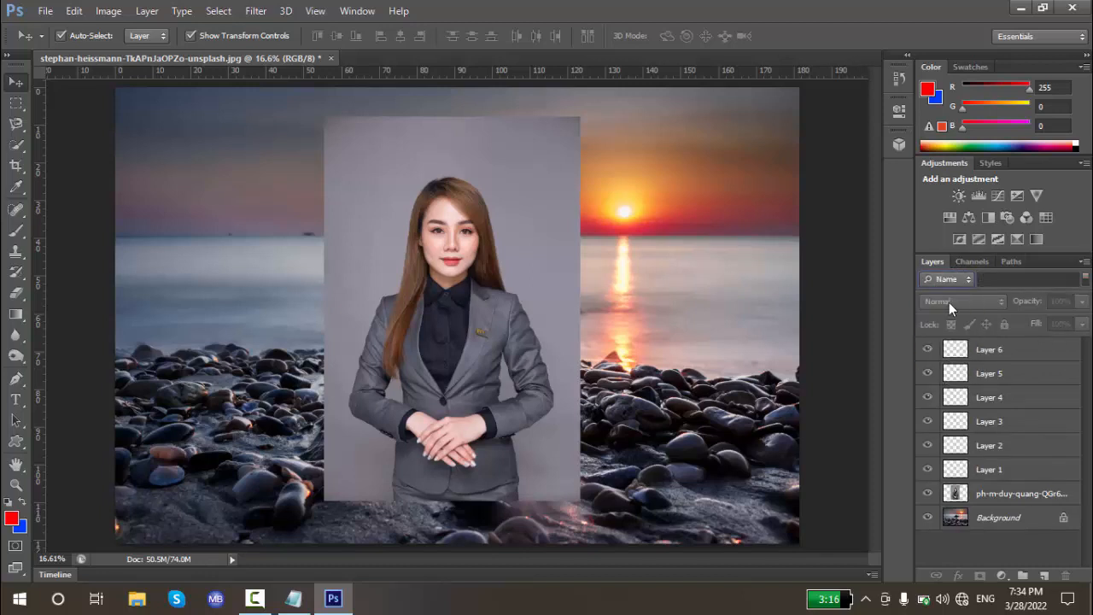
left_click(944, 280)
left_click(947, 293)
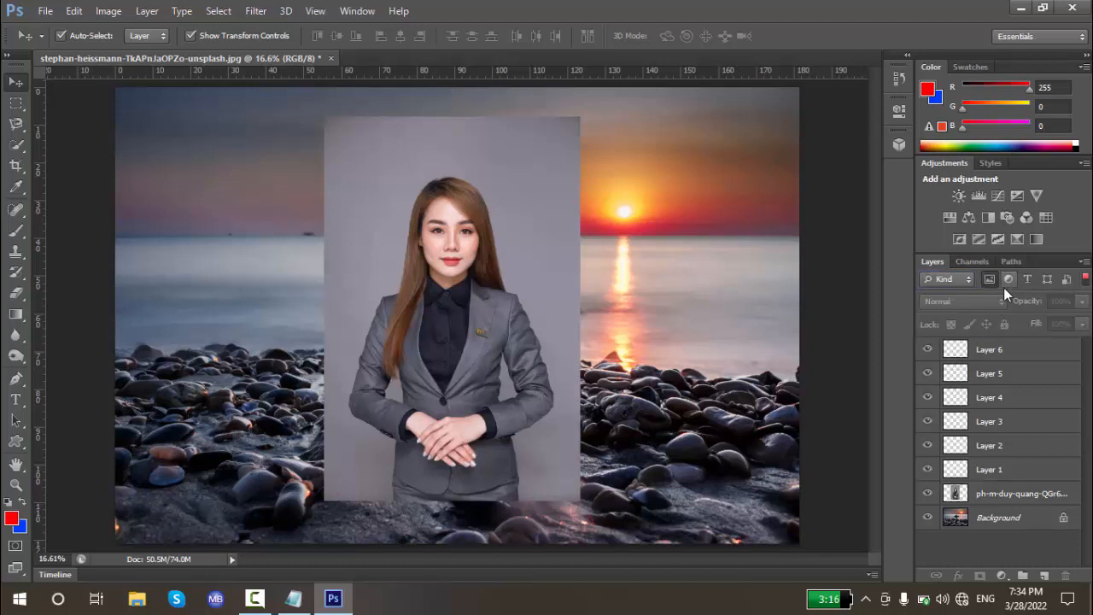
- Switch the adjustment, type, shape and smart object layer filters on and off one after another
left_click(1008, 281)
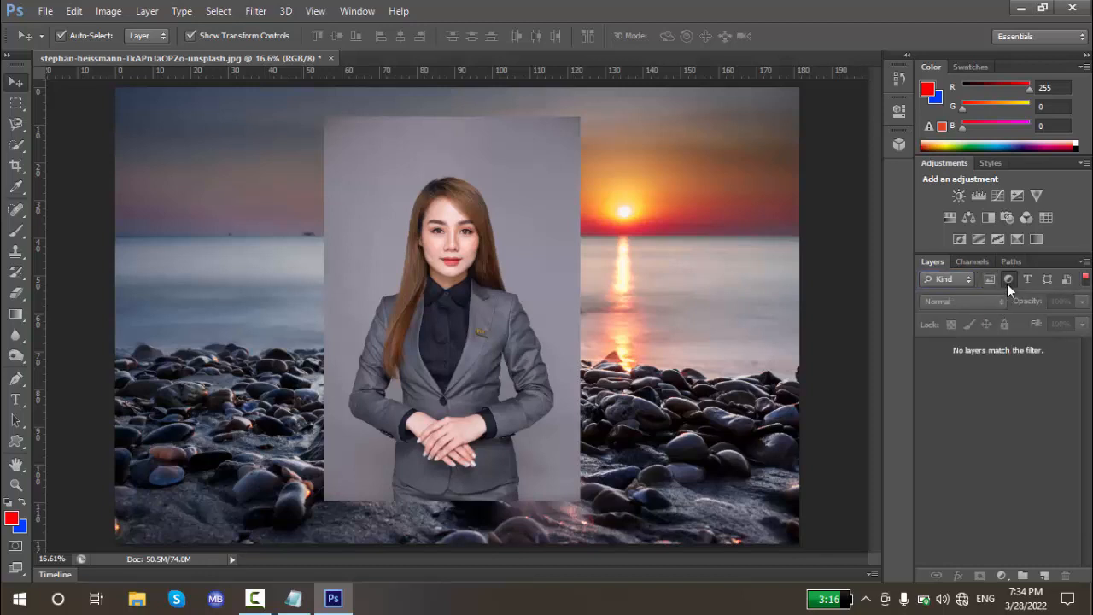
left_click(1007, 281)
left_click(1026, 280)
left_click(1027, 280)
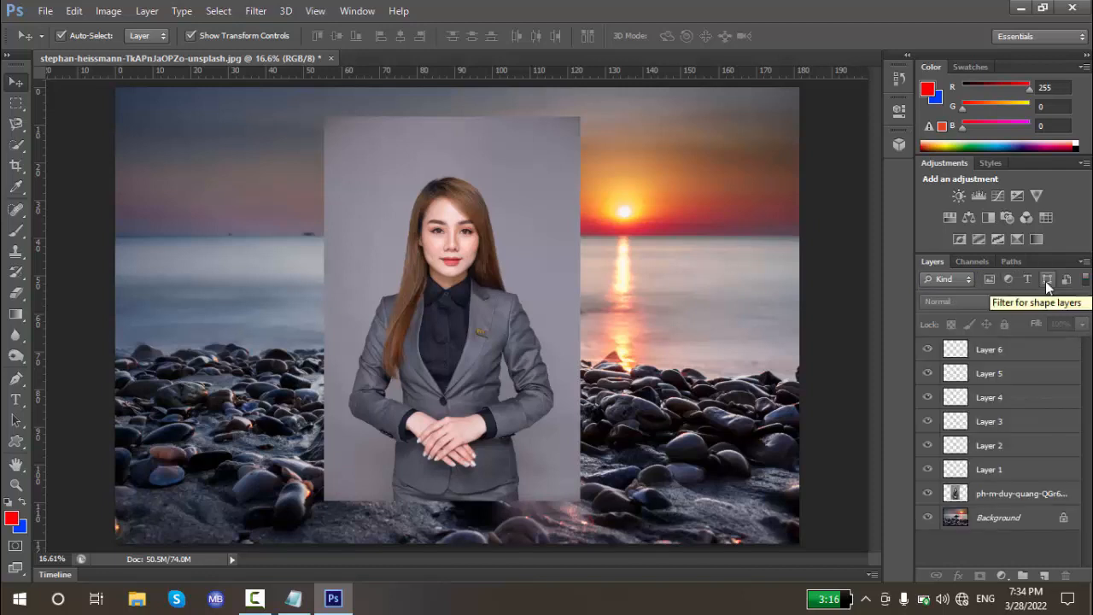
left_click(1045, 281)
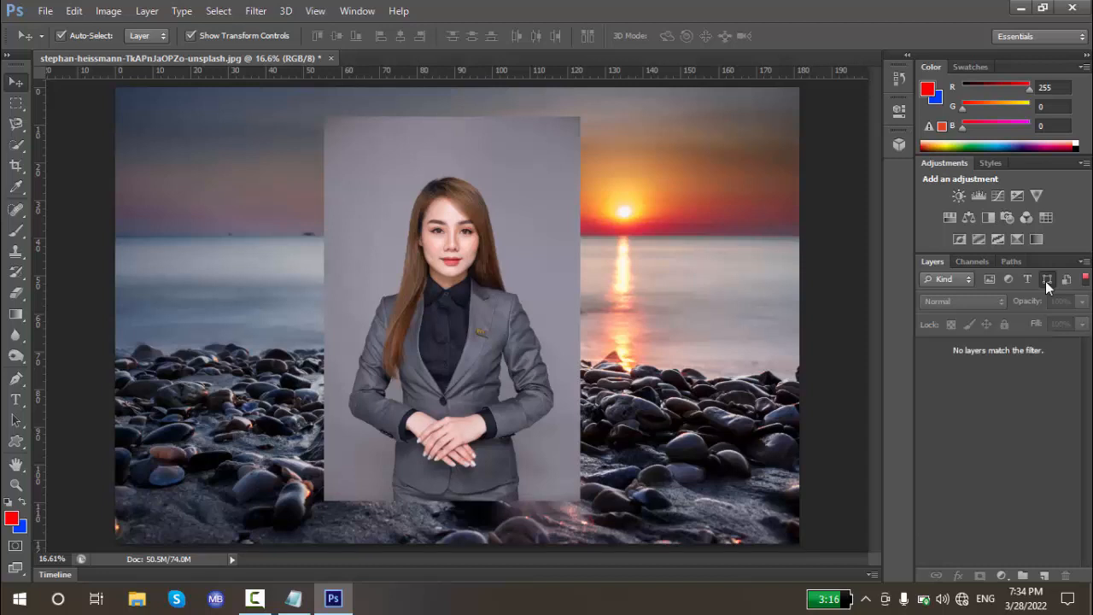
left_click(1045, 280)
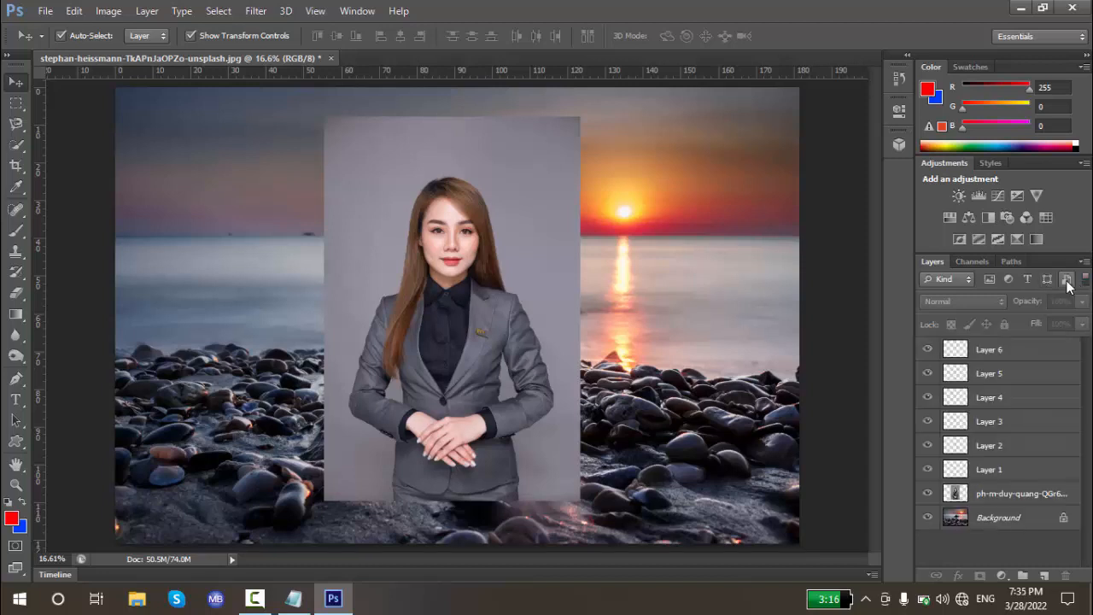
left_click(1066, 282)
left_click(1066, 282)
- Toggle layer filtering off and on several times, leaving the Kind filter options available
left_click(1086, 282)
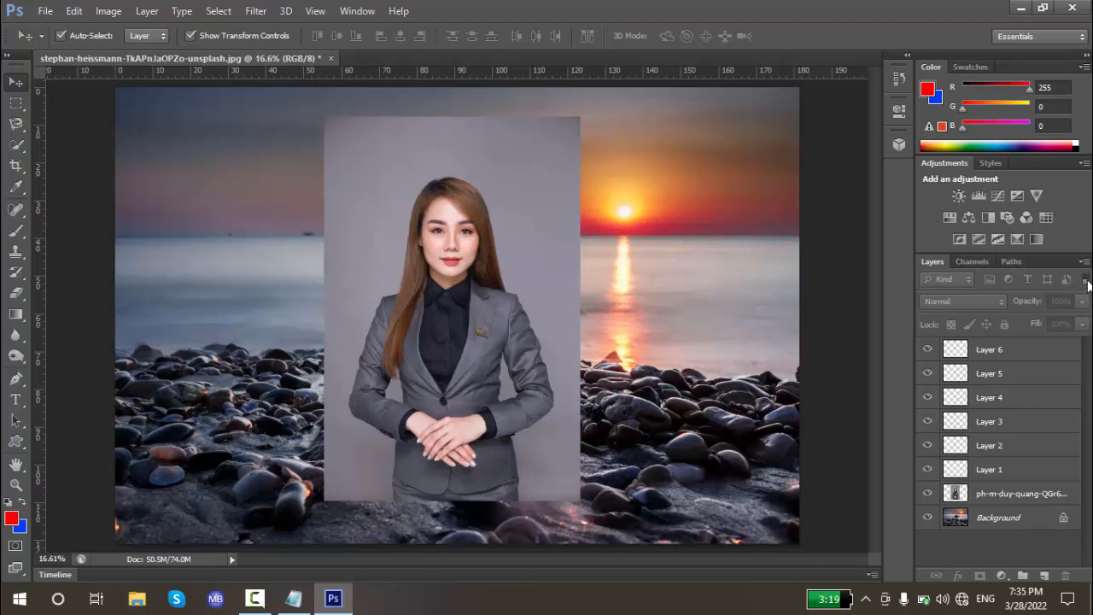
left_click(1087, 282)
left_click(1086, 285)
left_click(1086, 285)
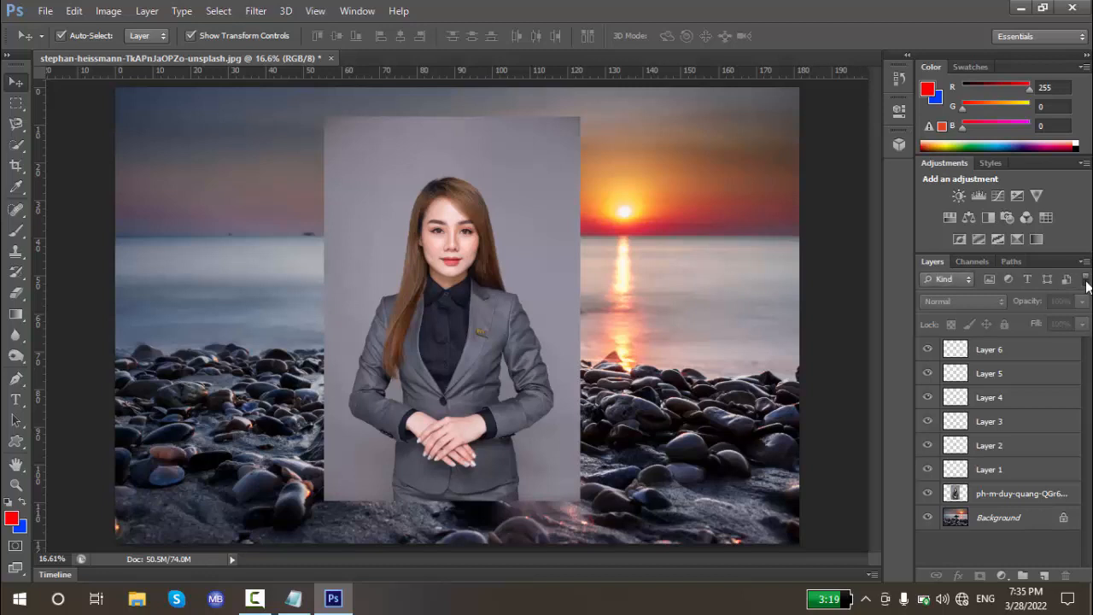
left_click(1086, 284)
left_click(1086, 282)
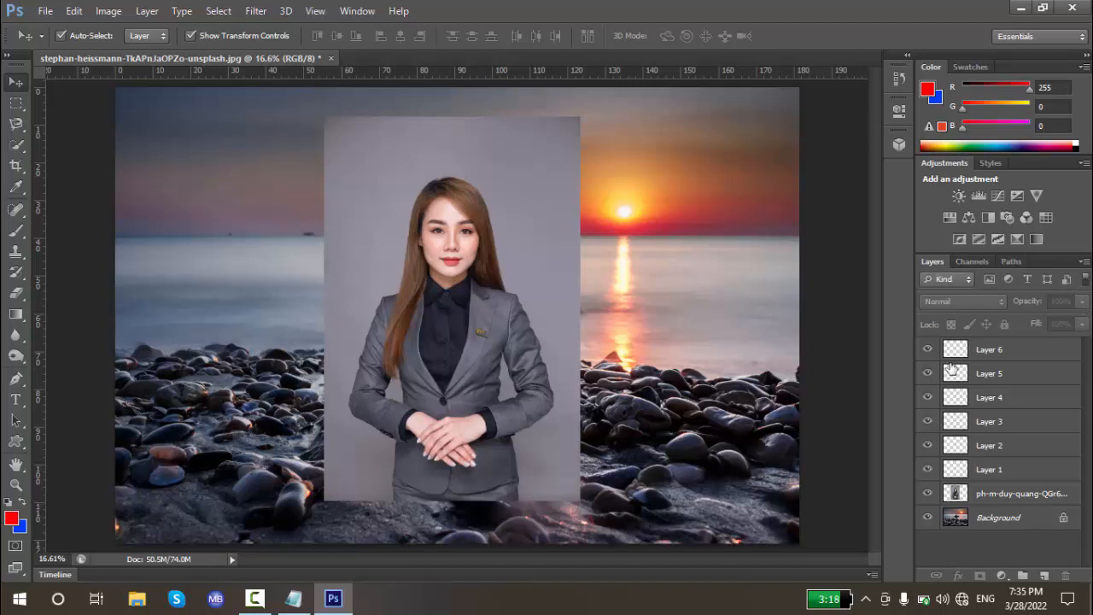